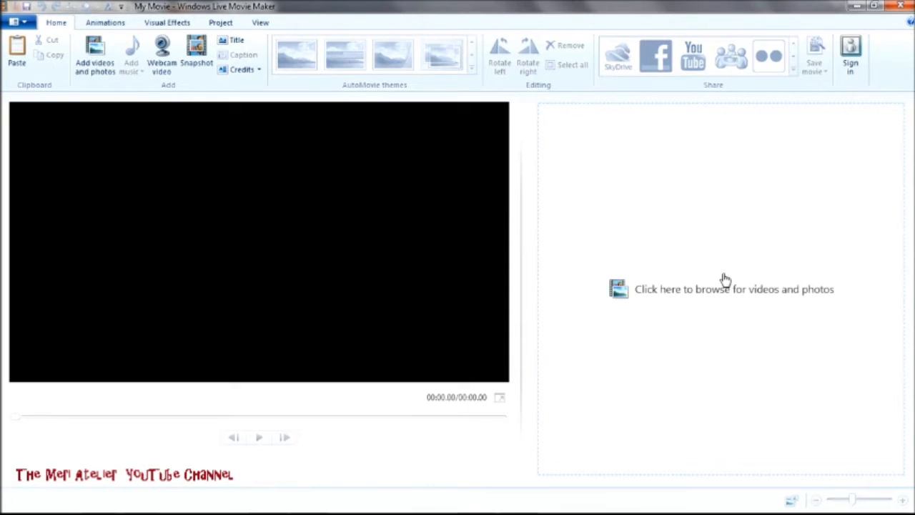
click(688, 293)
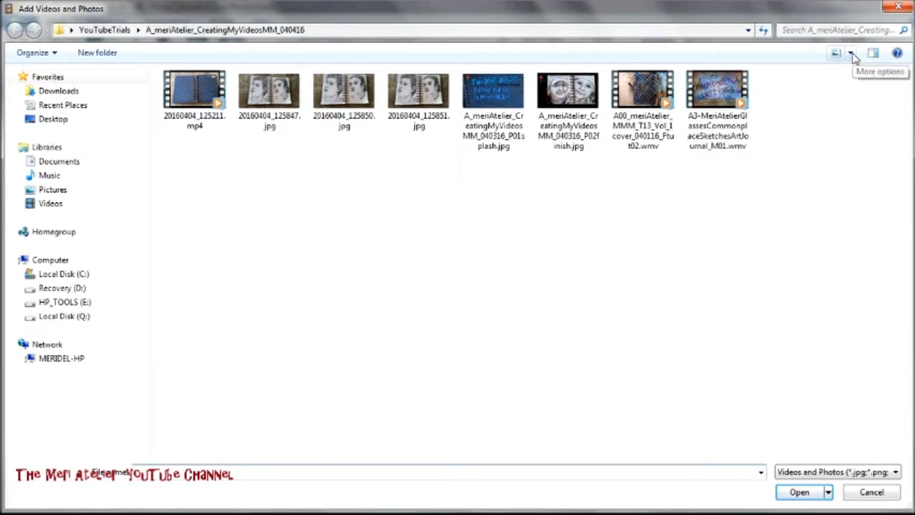
click(500, 98)
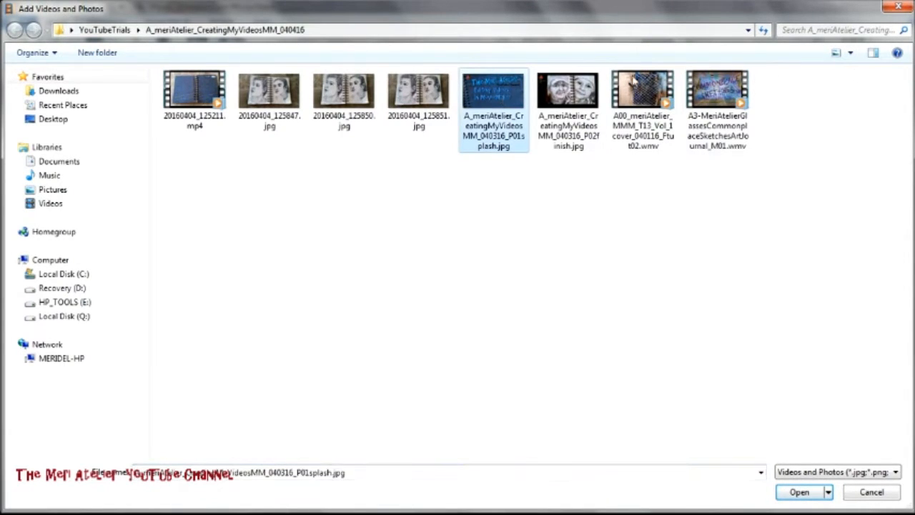
click(899, 7)
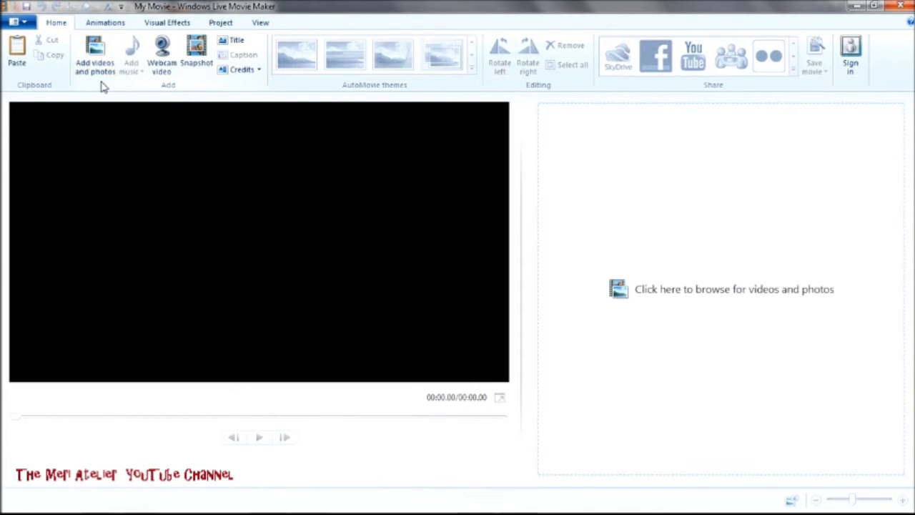
Add the image A_meriAtelier_CreatingMyVideosMM_040316_P01splash.jpg to the empty project
click(701, 298)
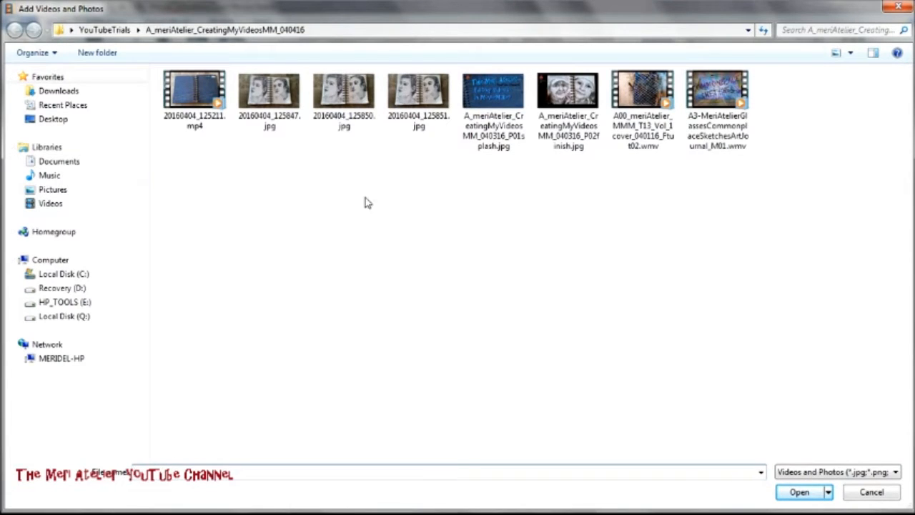
click(495, 96)
click(796, 495)
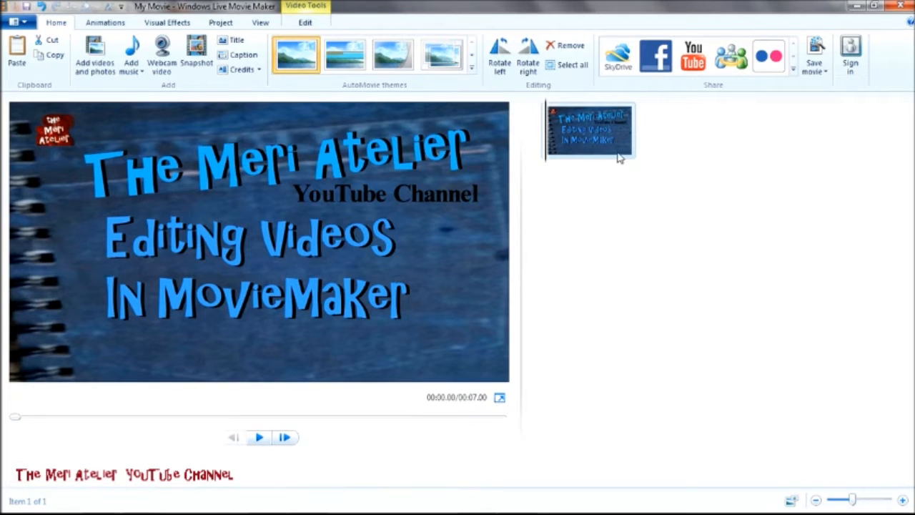
Copy the splash image in the storyboard and paste a duplicate after it
right_click(608, 134)
click(640, 158)
right_click(608, 133)
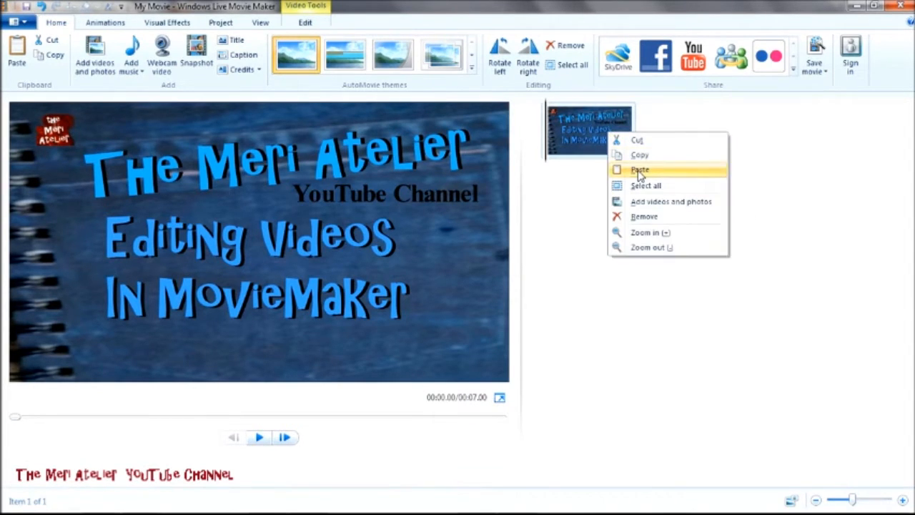
click(640, 172)
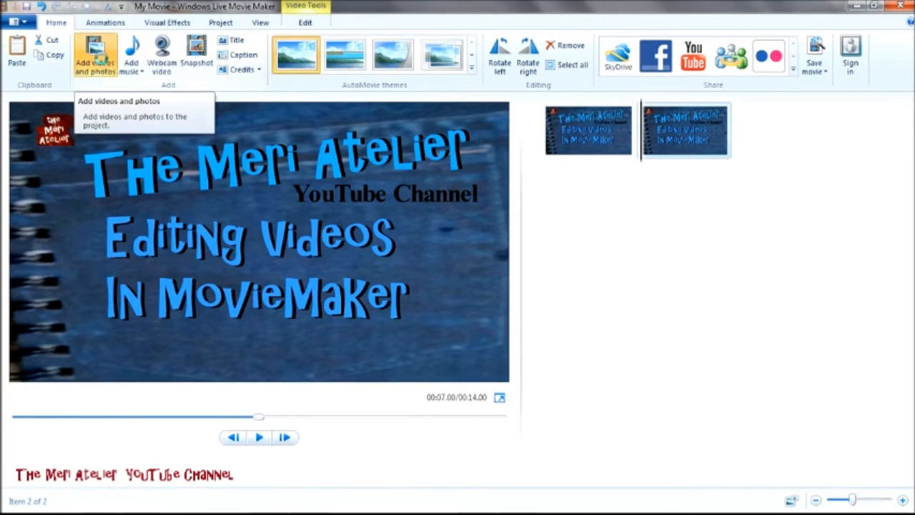
Add the image A_meriAtelier_CreatingMyVideosMM_040316_P02finish.jpg after the second splash image
click(104, 64)
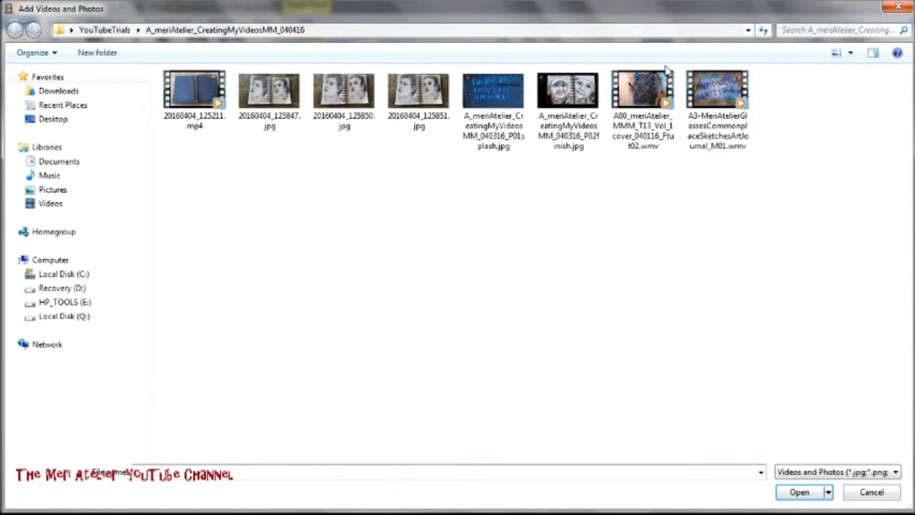
click(585, 100)
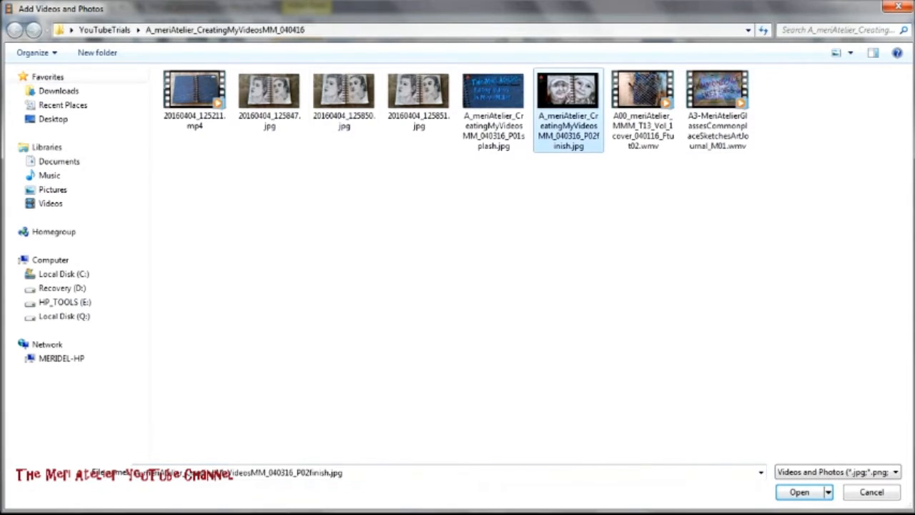
click(801, 493)
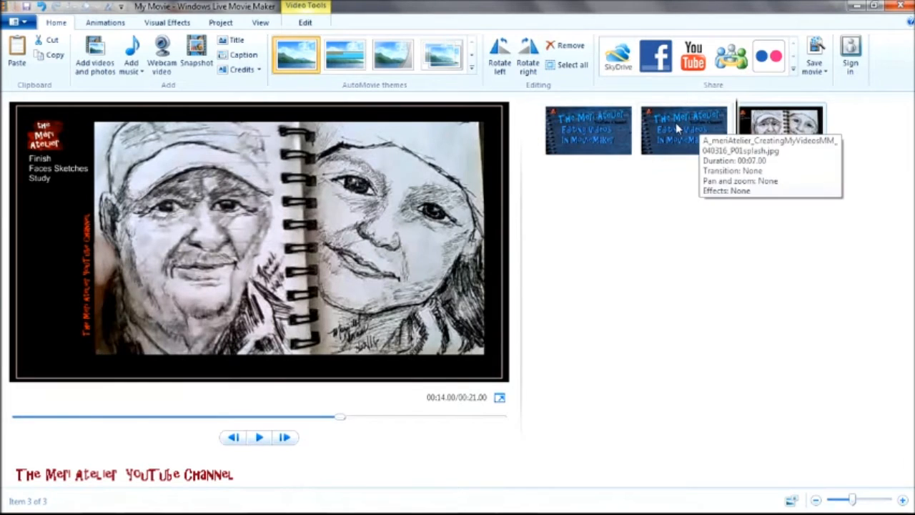
Copy the splash image and paste three duplicates after the finish picture at the end of the storyboard
right_click(582, 127)
click(792, 137)
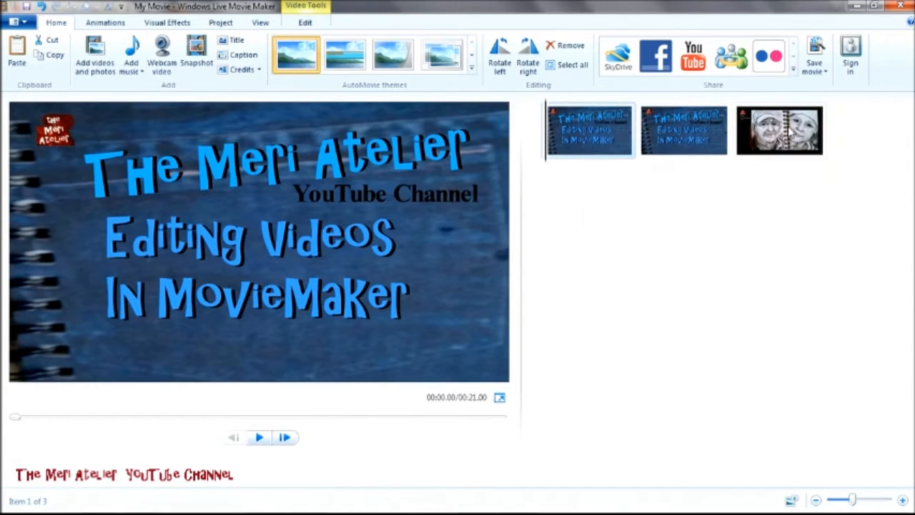
right_click(792, 133)
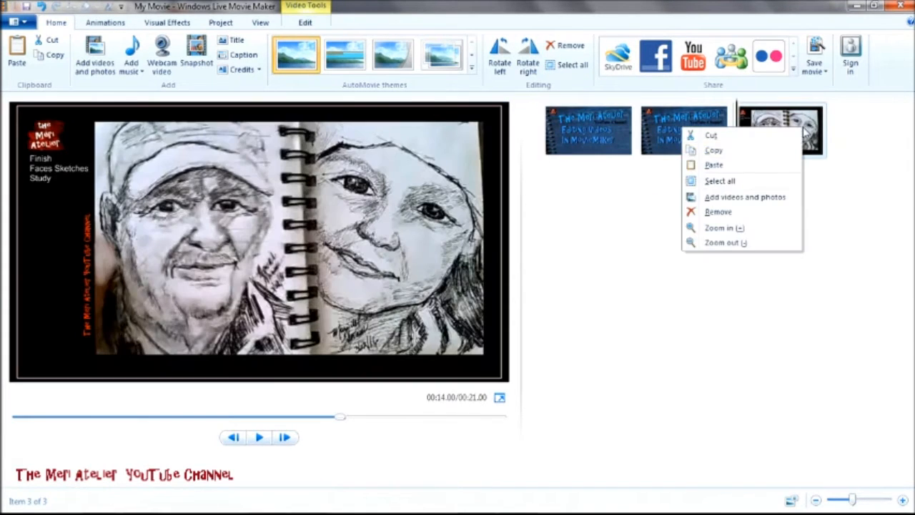
click(737, 170)
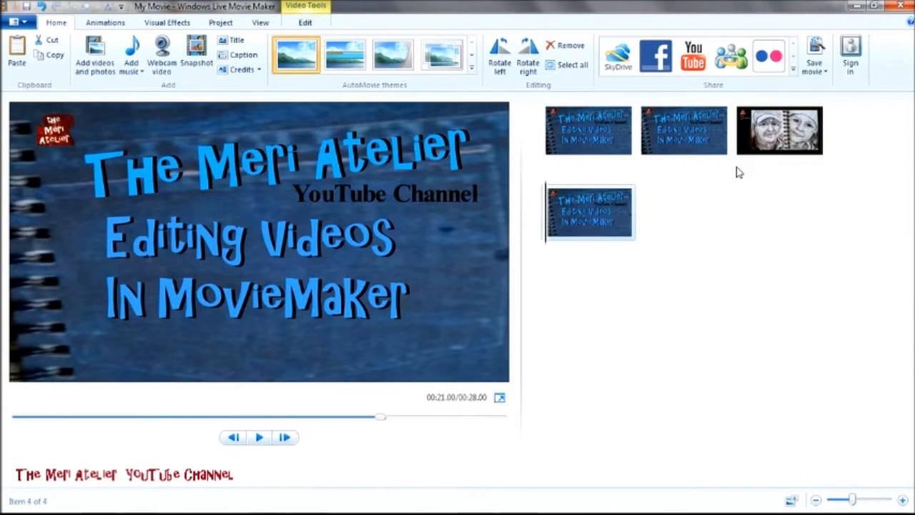
right_click(585, 219)
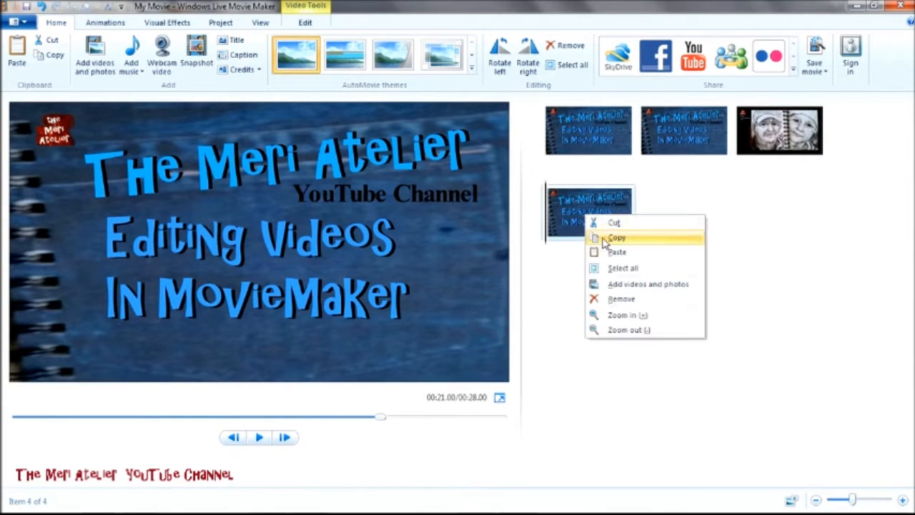
click(604, 240)
right_click(603, 223)
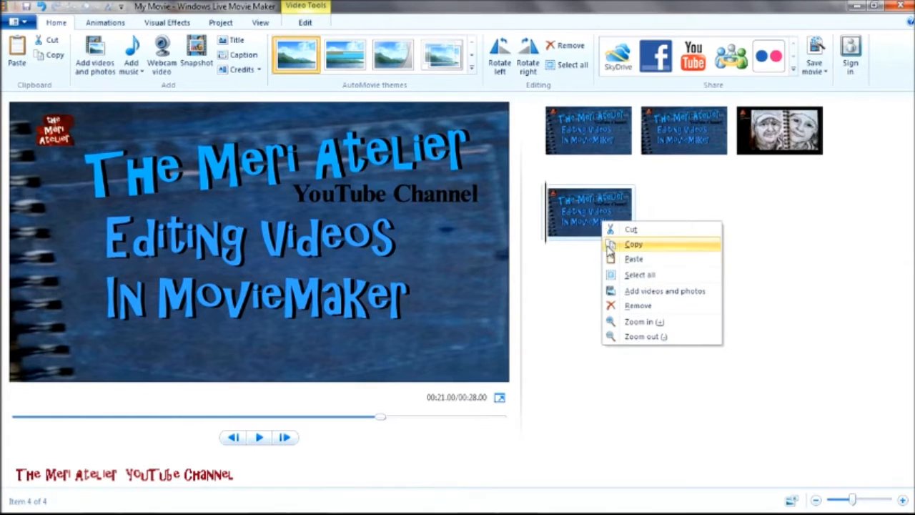
click(627, 260)
right_click(668, 229)
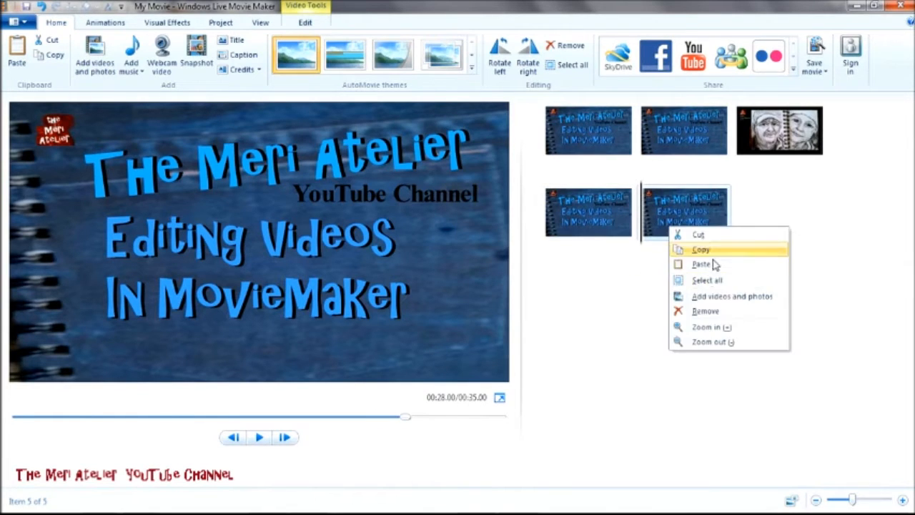
click(706, 263)
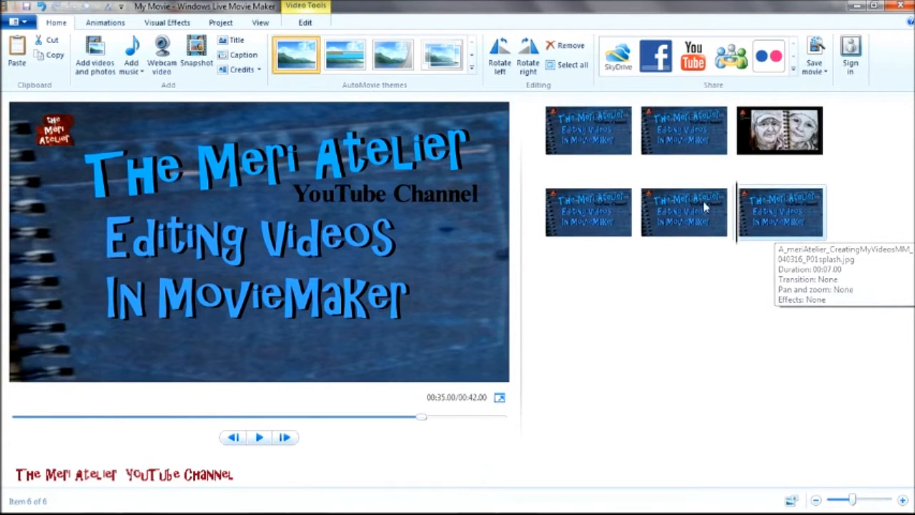
click(586, 141)
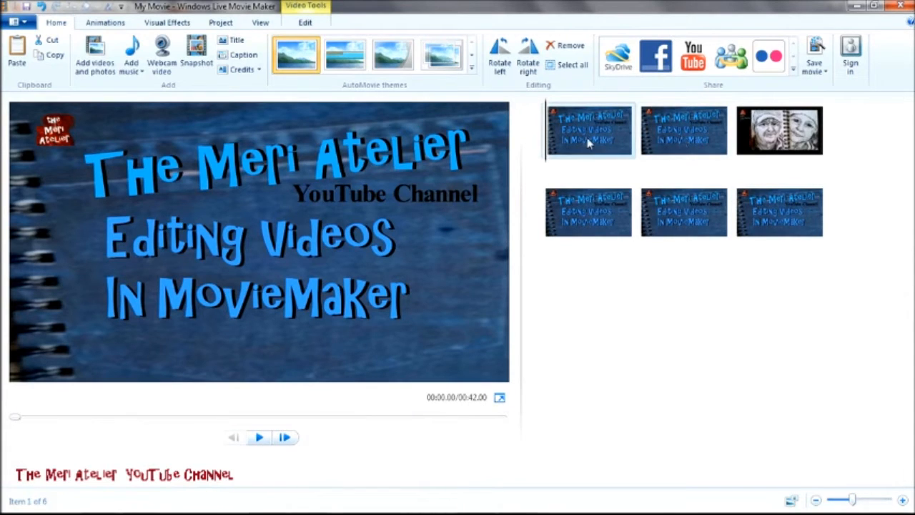
click(661, 140)
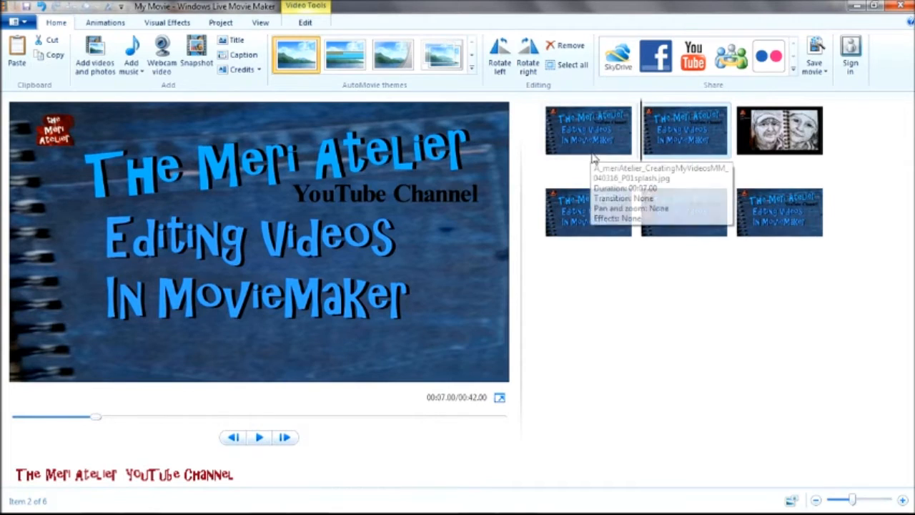
click(785, 223)
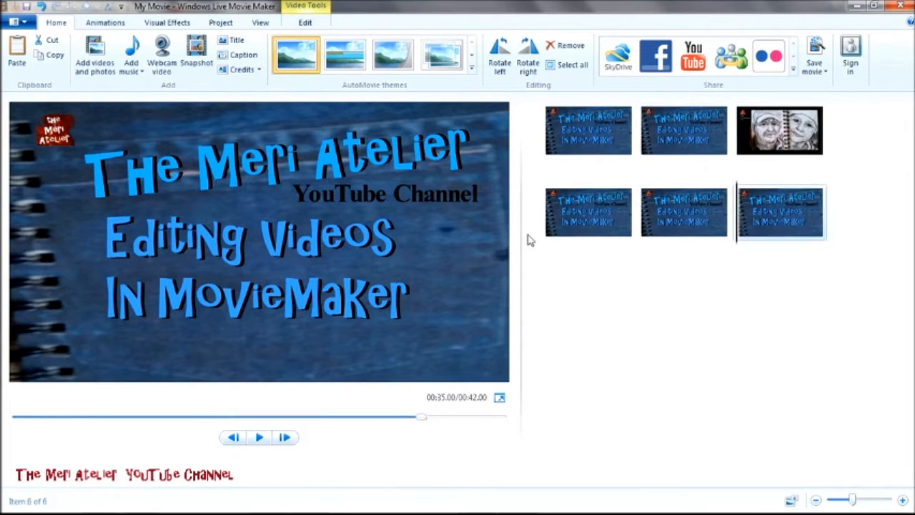
Insert the video 20160404_125211.mp4 right after the second splash image
click(676, 133)
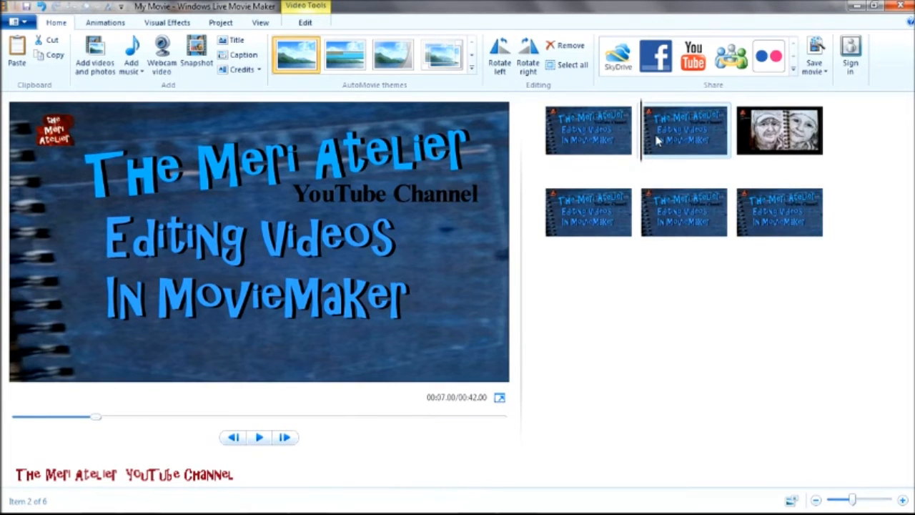
click(95, 54)
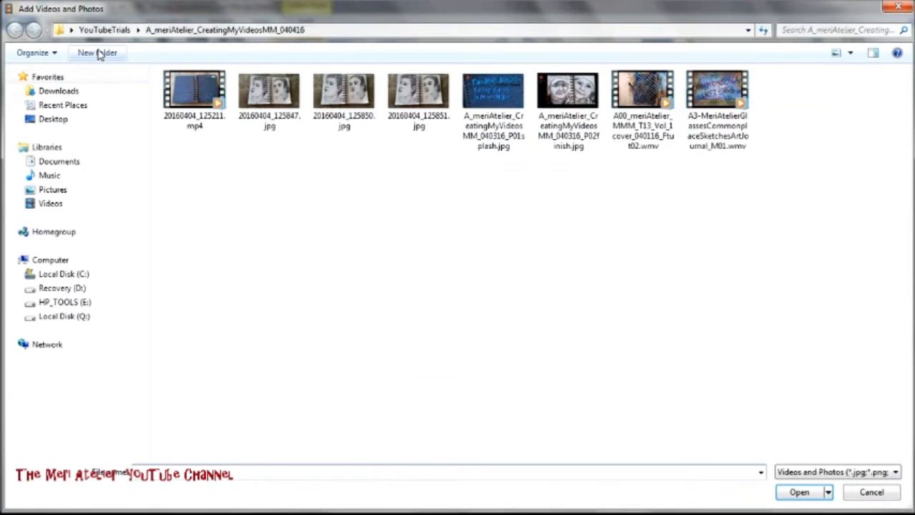
click(193, 93)
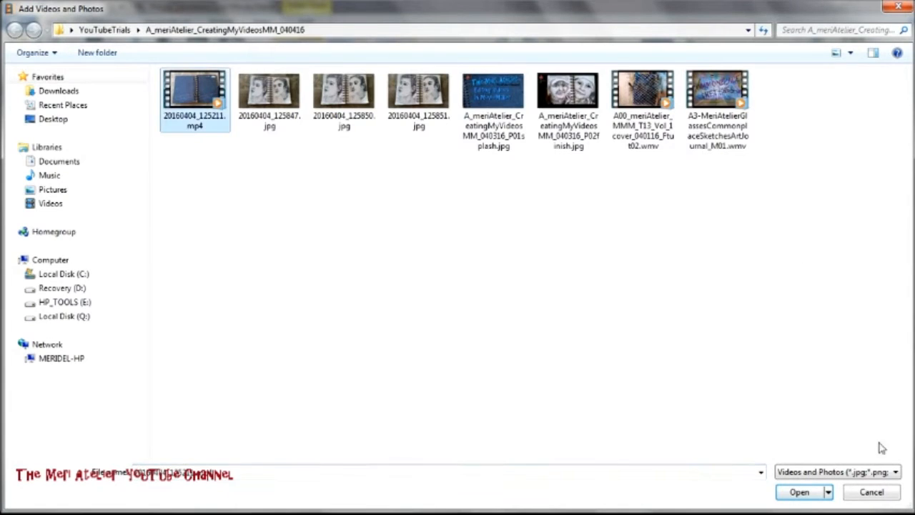
click(799, 492)
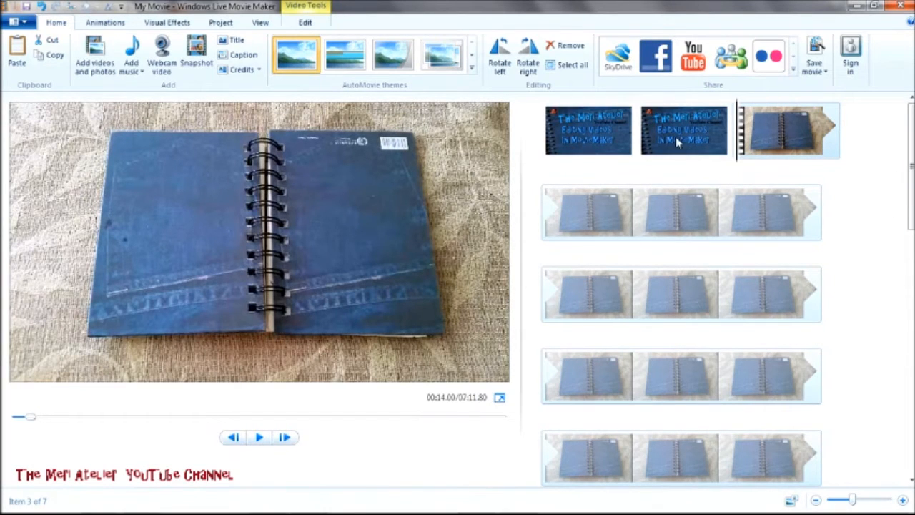
Set the duration of the second splash image to 2.00 seconds
click(657, 128)
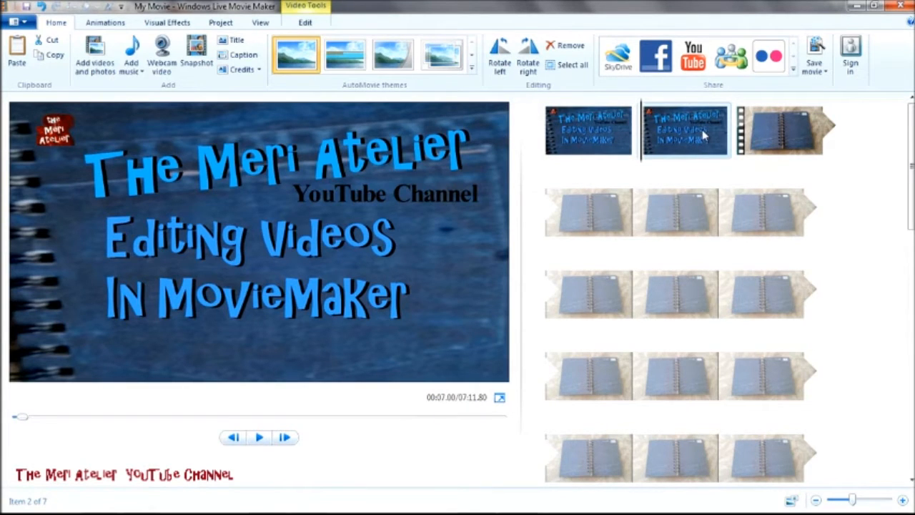
click(305, 23)
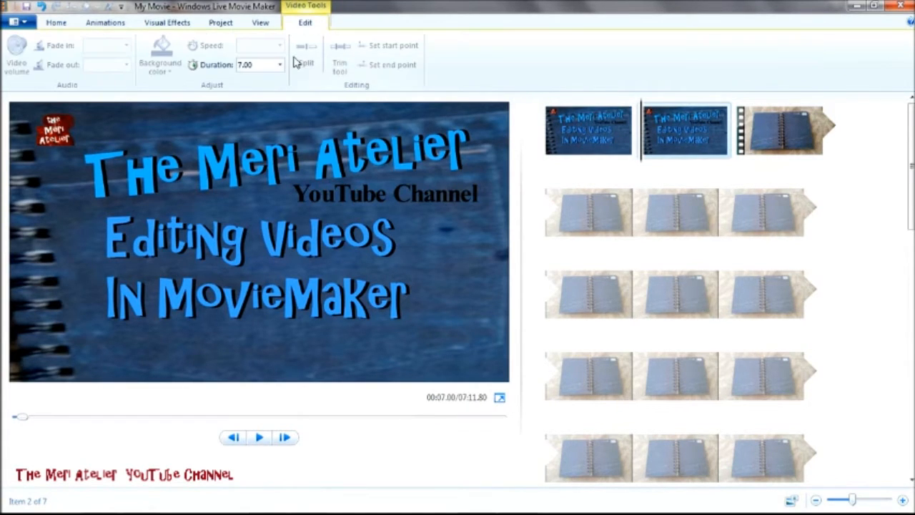
click(280, 64)
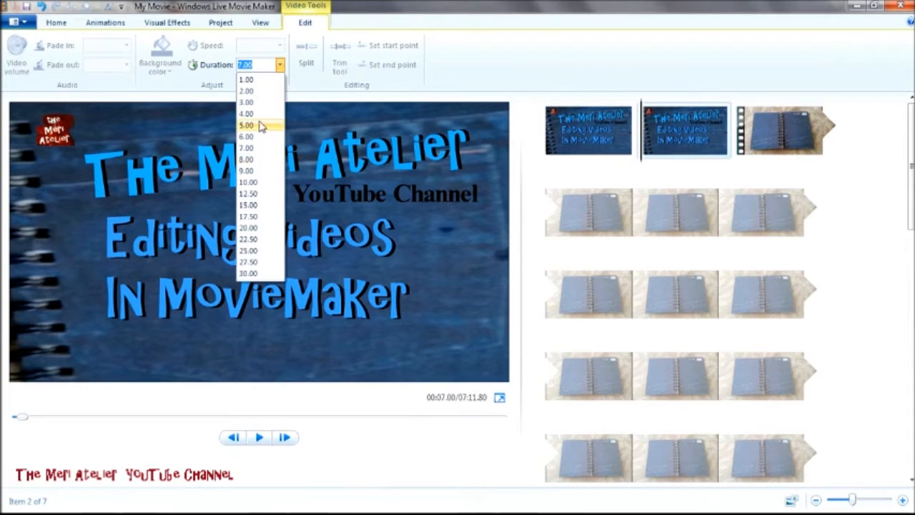
click(266, 91)
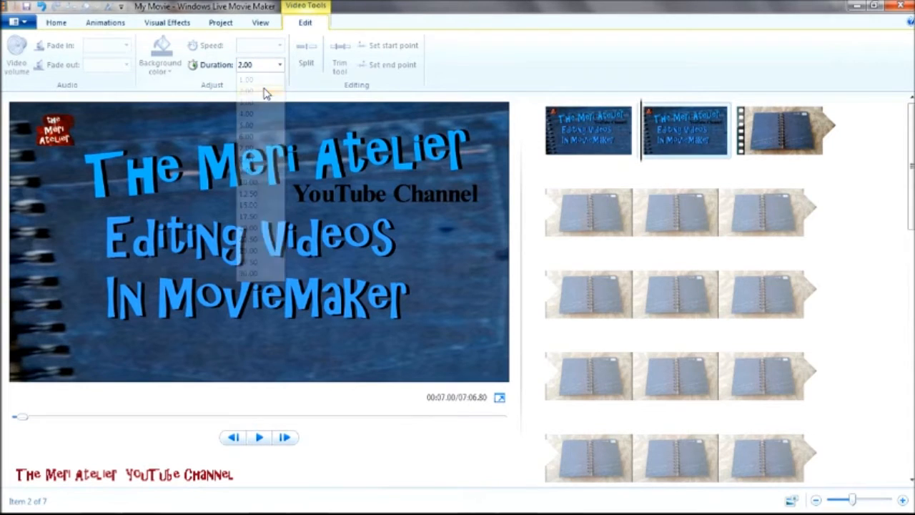
Start a new project and discard the changes to My Movie
click(260, 22)
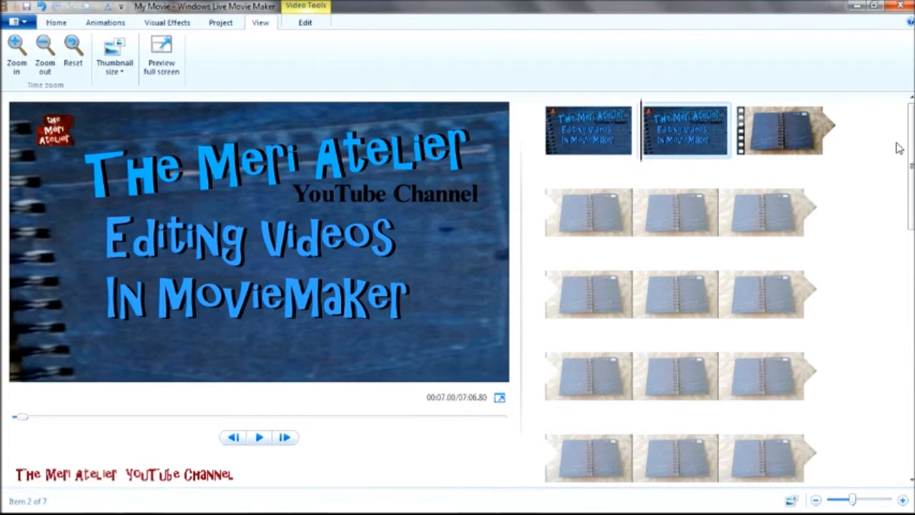
drag(910, 147, 905, 123)
click(30, 25)
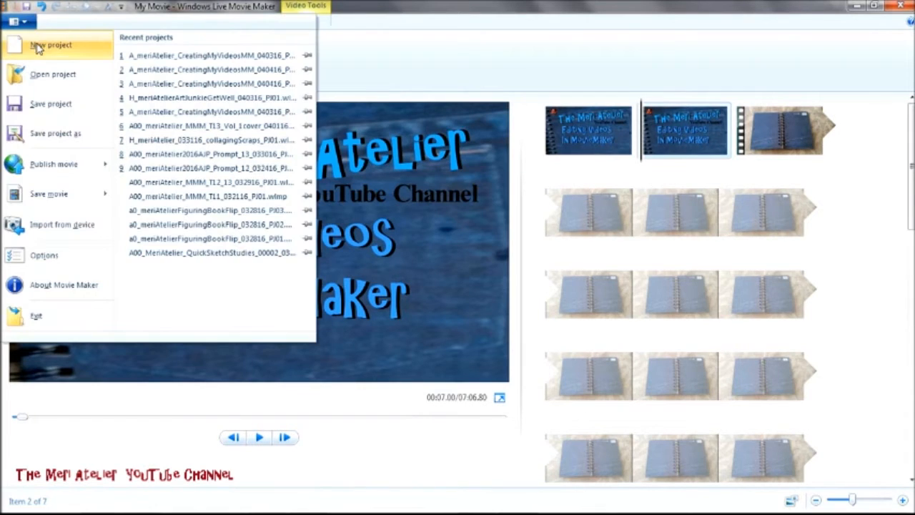
click(40, 49)
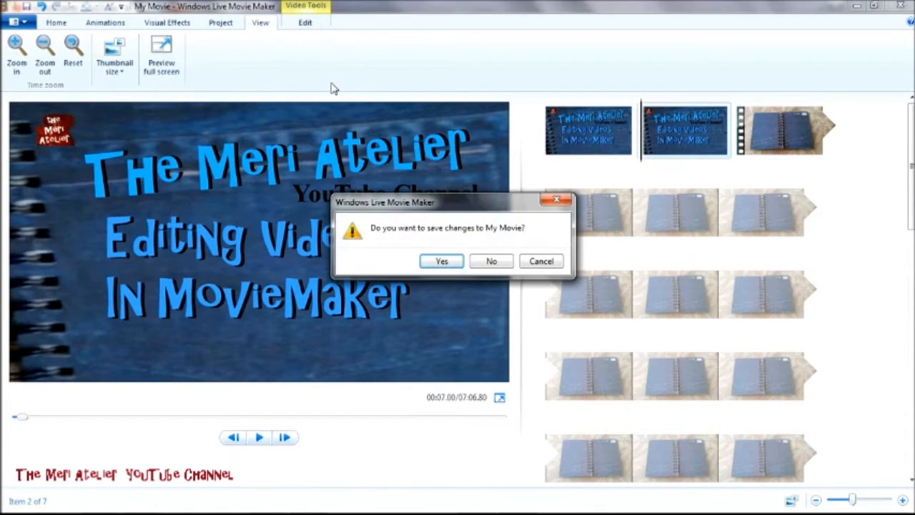
click(507, 264)
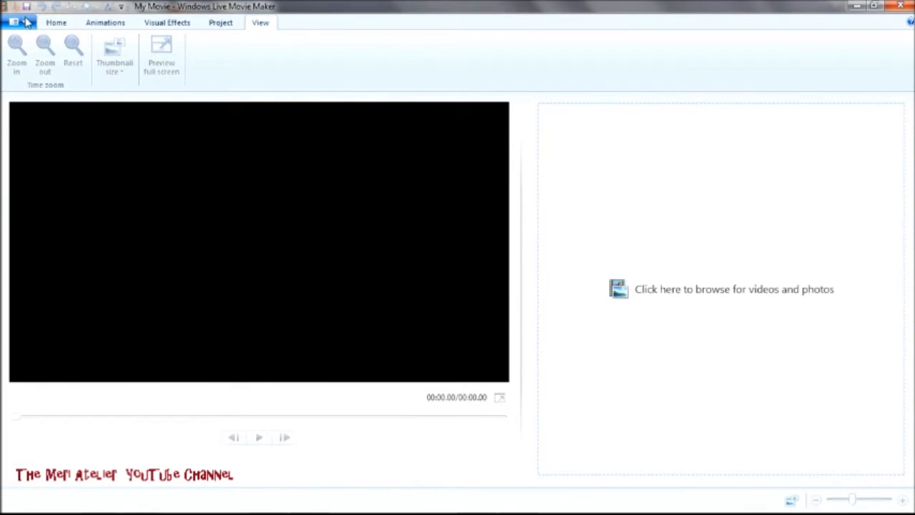
Switch to the browser to view the TheMeriAtelier YouTube channel page and return to Movie Maker
click(23, 24)
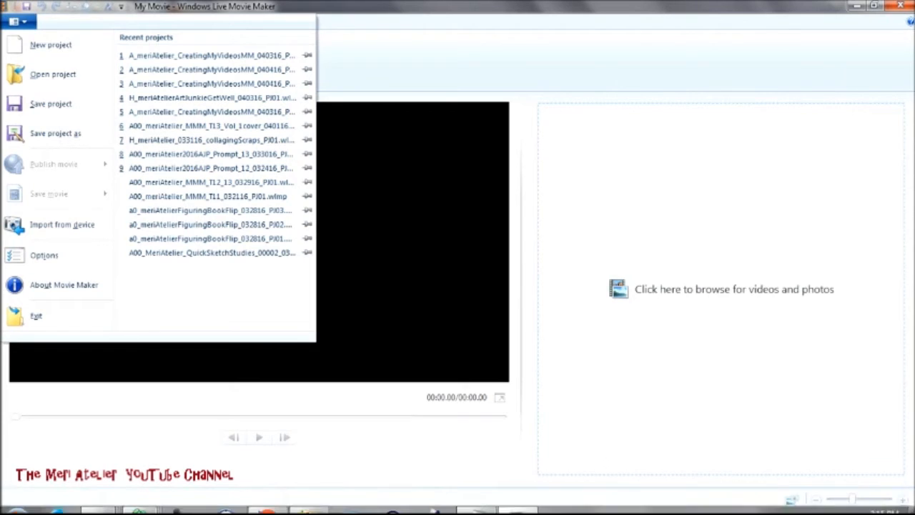
click(265, 504)
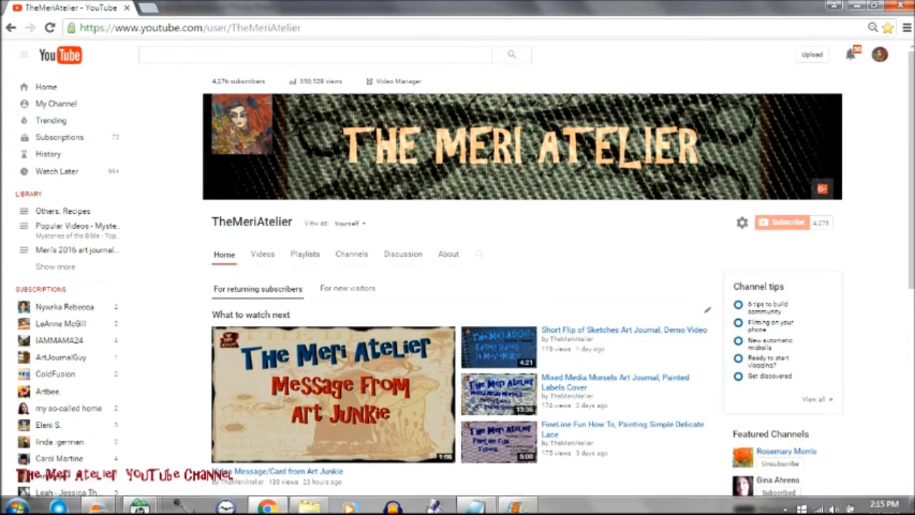
click(515, 503)
Open the recent project A_meriAtelier_CreatingMyVideosMM_040316_PJ01.wlmp
click(27, 21)
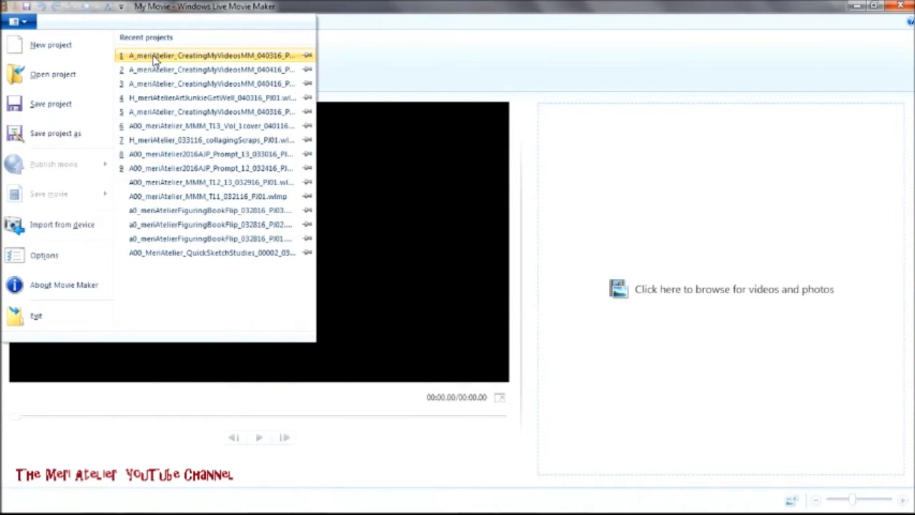
click(242, 57)
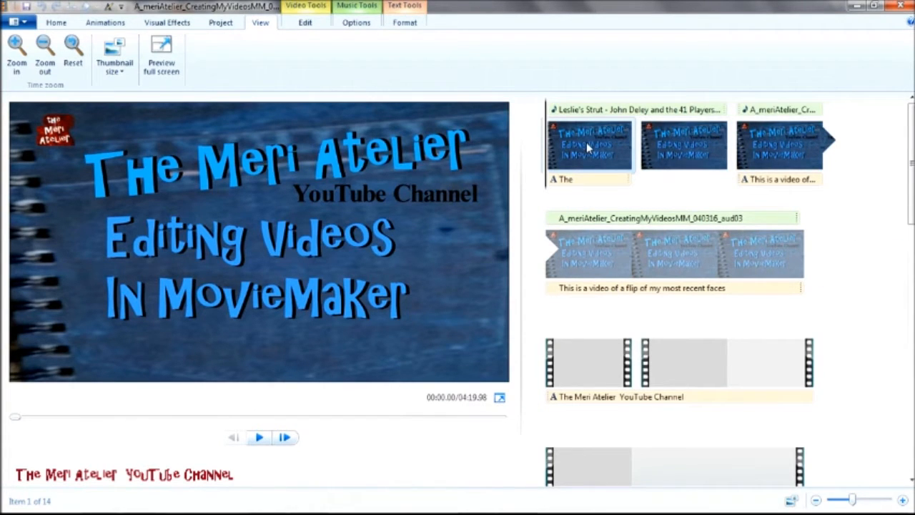
Examine the project's storyboard from the second splash image through to the closing clips, including captions and audio tracks
click(702, 148)
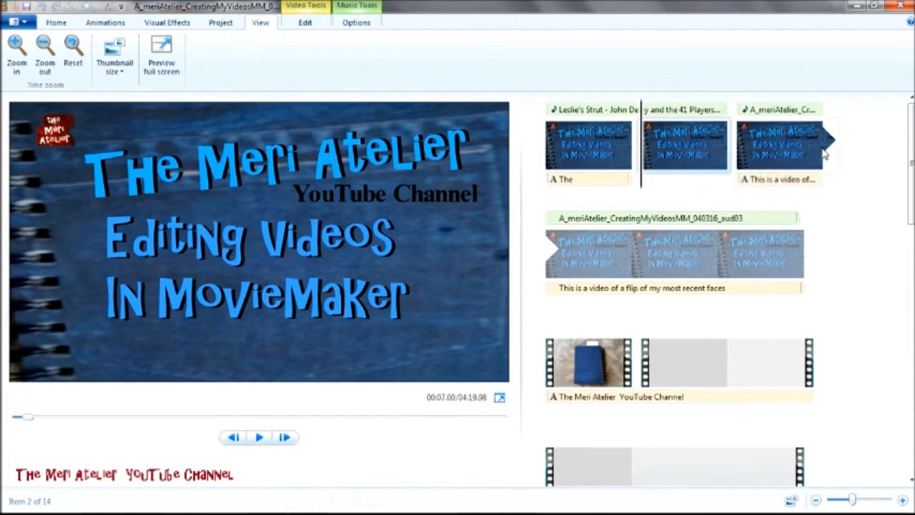
scroll(858, 318, down, 1)
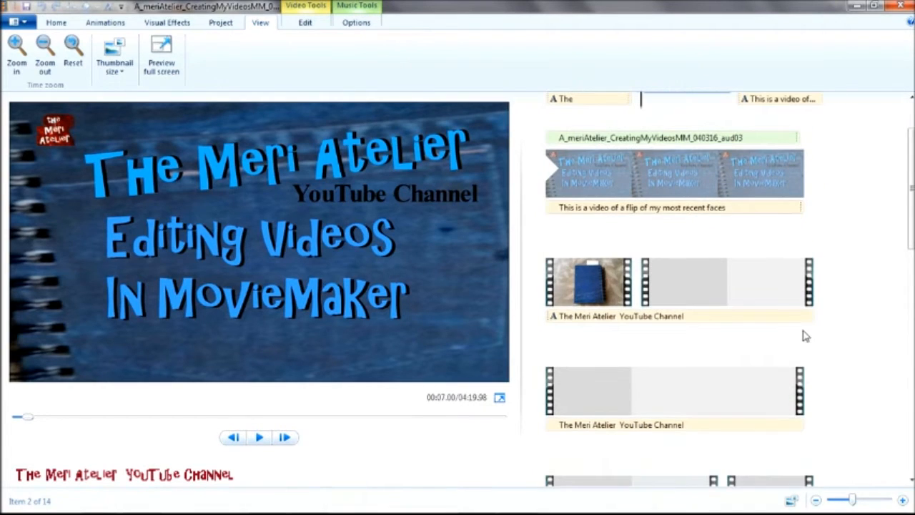
scroll(759, 383, down, 2)
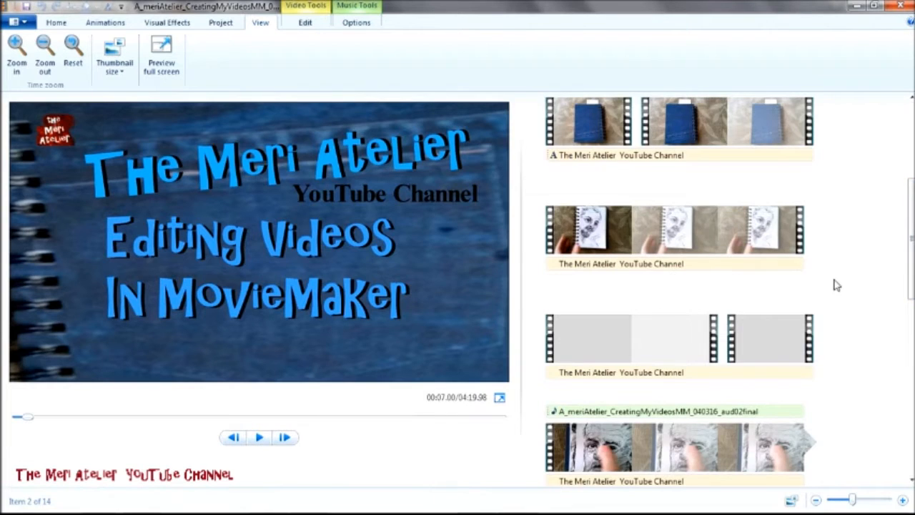
scroll(869, 279, up, 1)
scroll(868, 278, up, 1)
scroll(865, 279, down, 2)
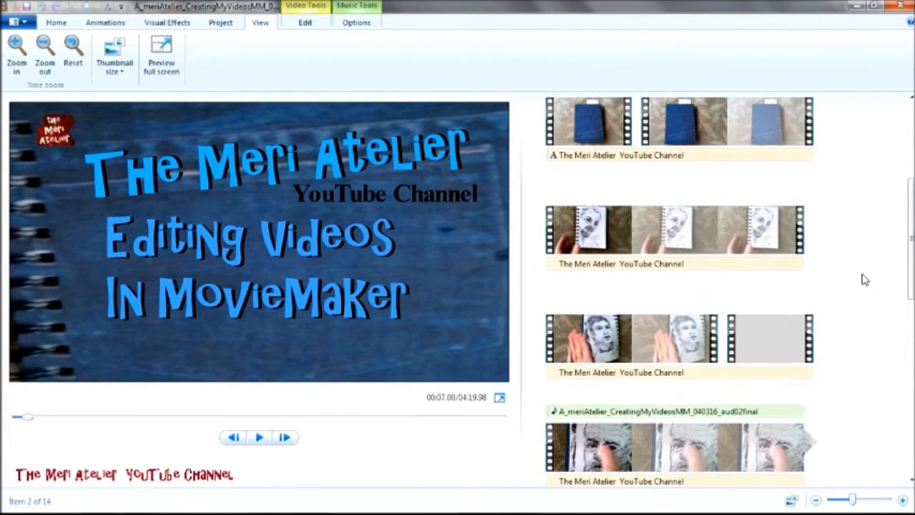
scroll(865, 280, down, 2)
scroll(864, 279, down, 2)
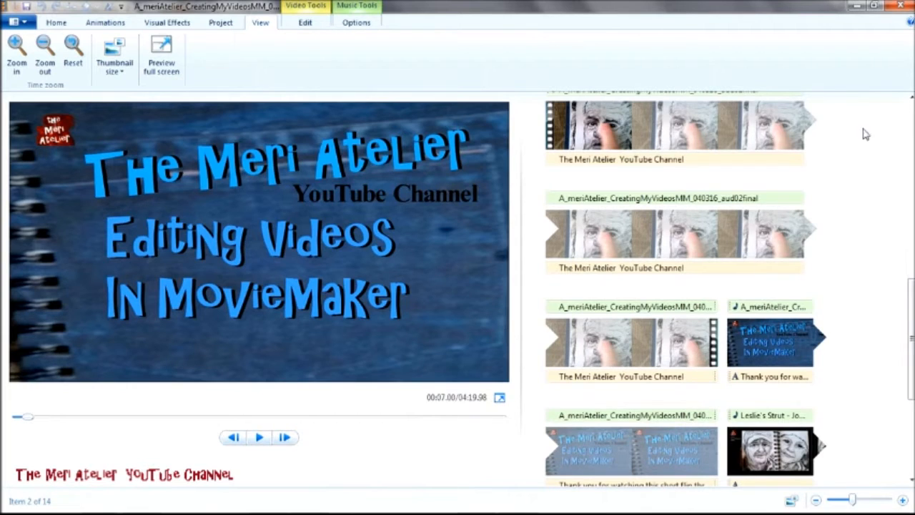
scroll(855, 189, down, 3)
scroll(861, 187, up, 2)
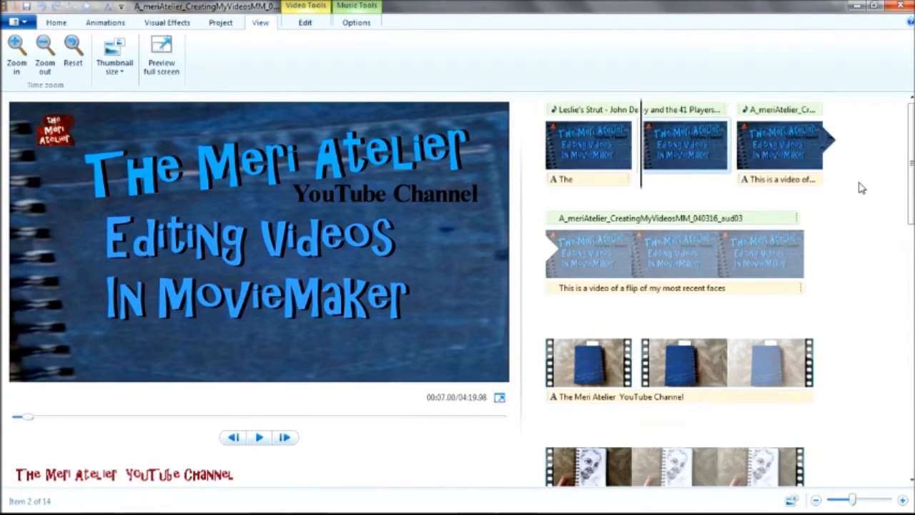
Save a copy of the project as A_meriAtelier_CreatingMyVideosMM_040416_PJ01.wlmp, replacing the existing file
click(26, 26)
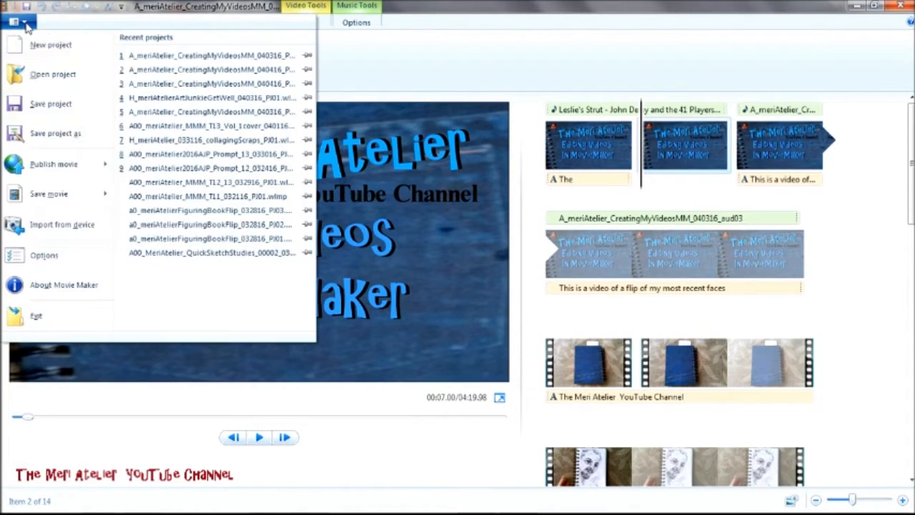
click(66, 131)
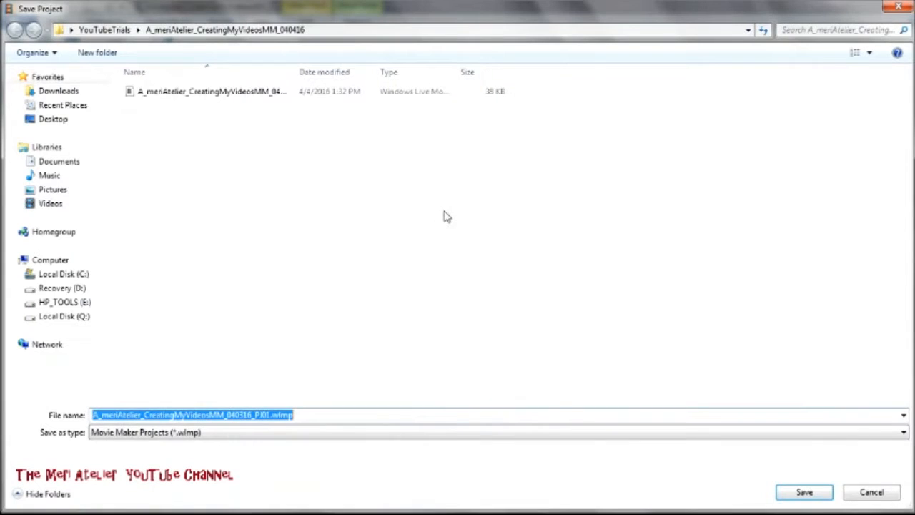
click(259, 93)
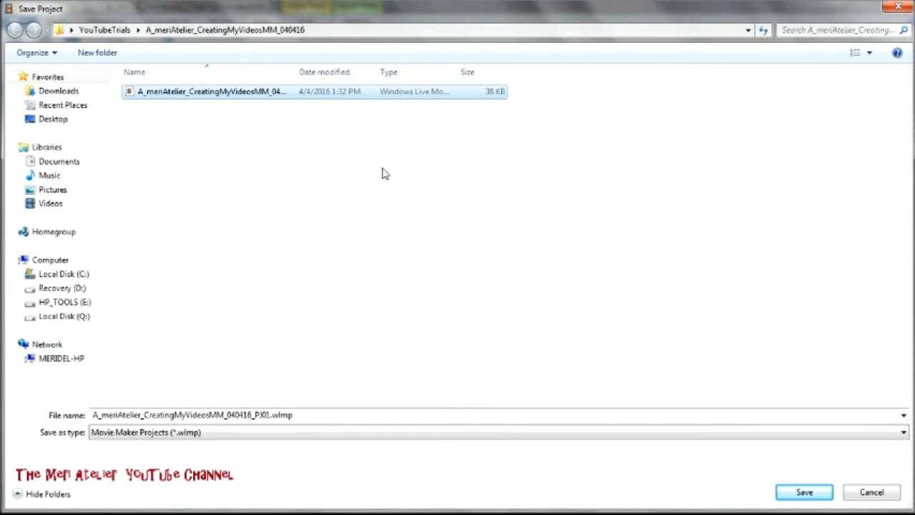
click(805, 492)
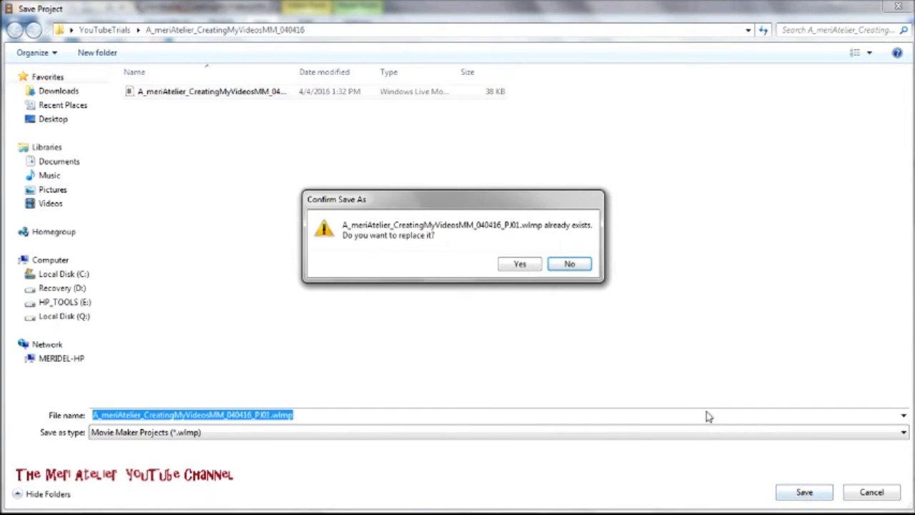
click(520, 265)
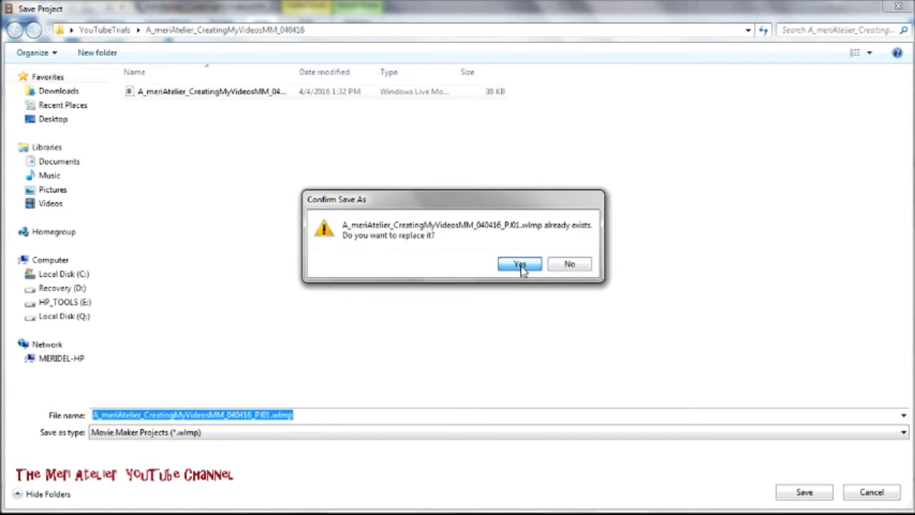
click(520, 265)
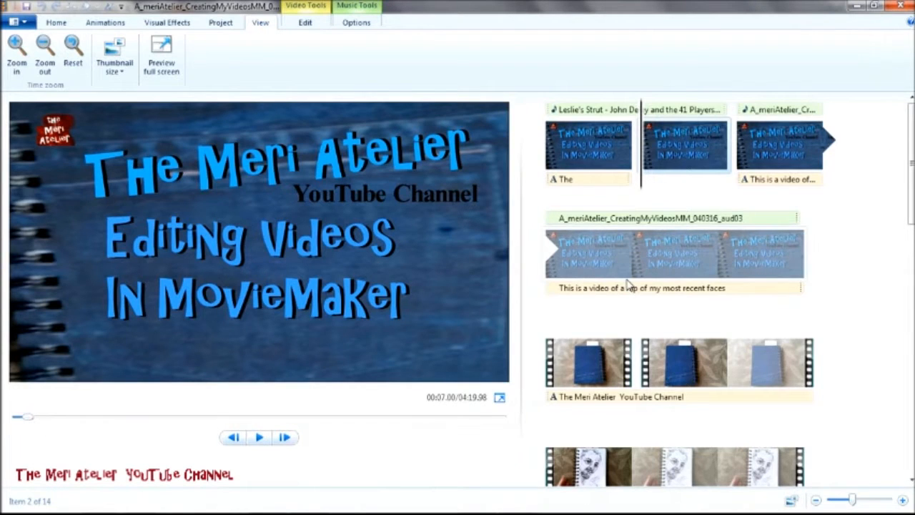
Start a new project and reopen A_meriAtelier_CreatingMyVideosMM_040416_PJ01.wlmp from the recent projects
click(20, 23)
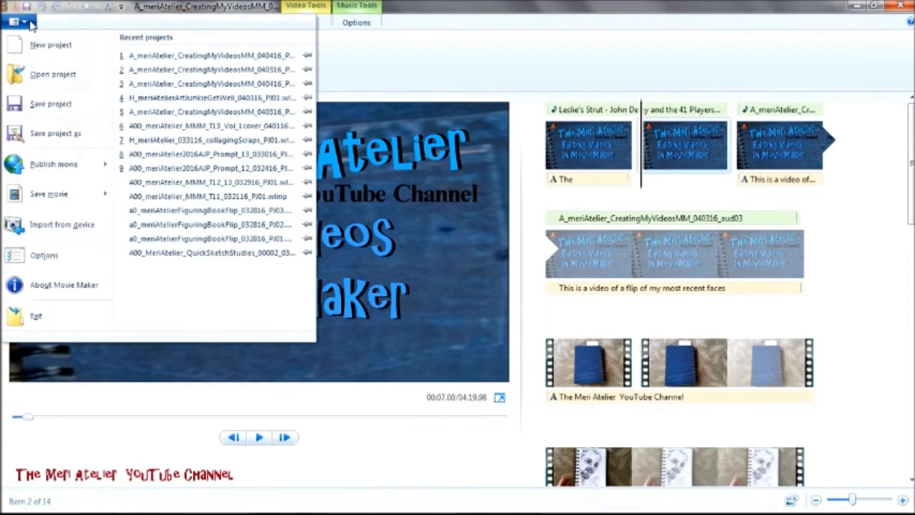
click(41, 47)
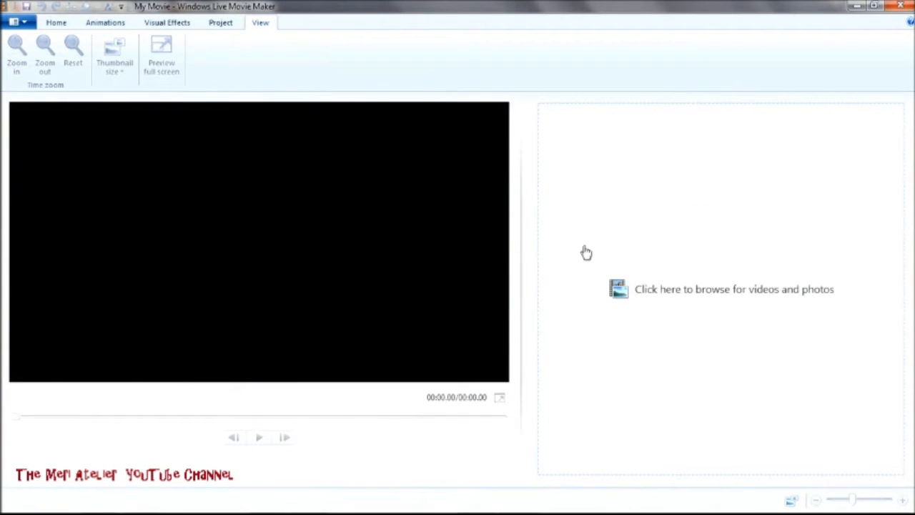
click(21, 23)
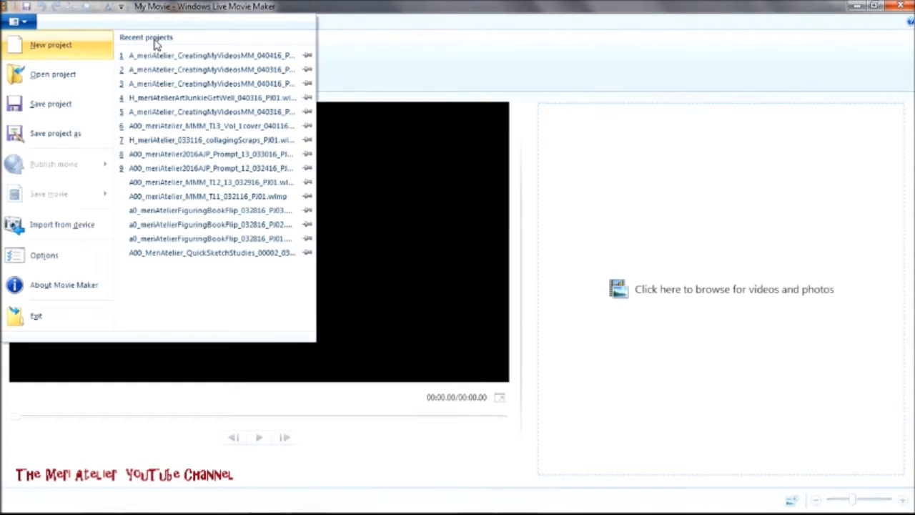
click(255, 57)
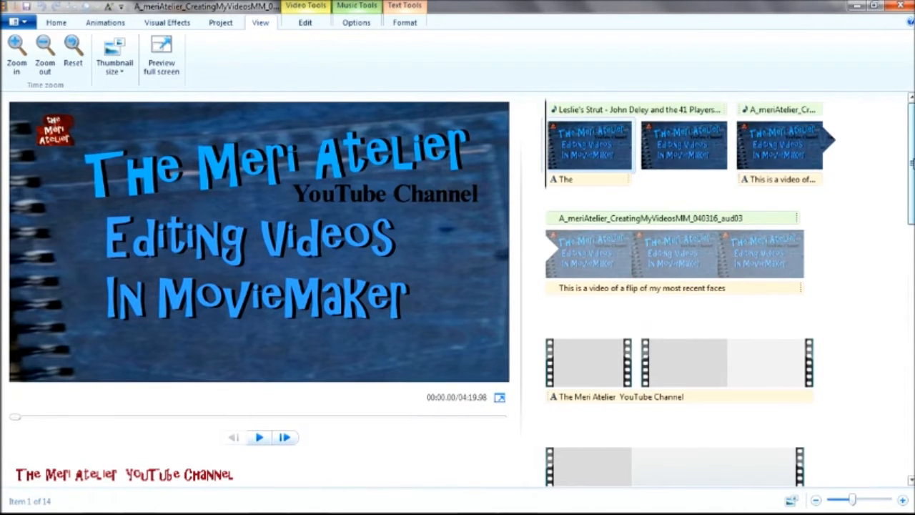
Look over the end of the storyboard, then view the TheMeriAtelier YouTube channel page in the browser and return to Movie Maker
scroll(902, 173, down, 6)
scroll(826, 441, down, 2)
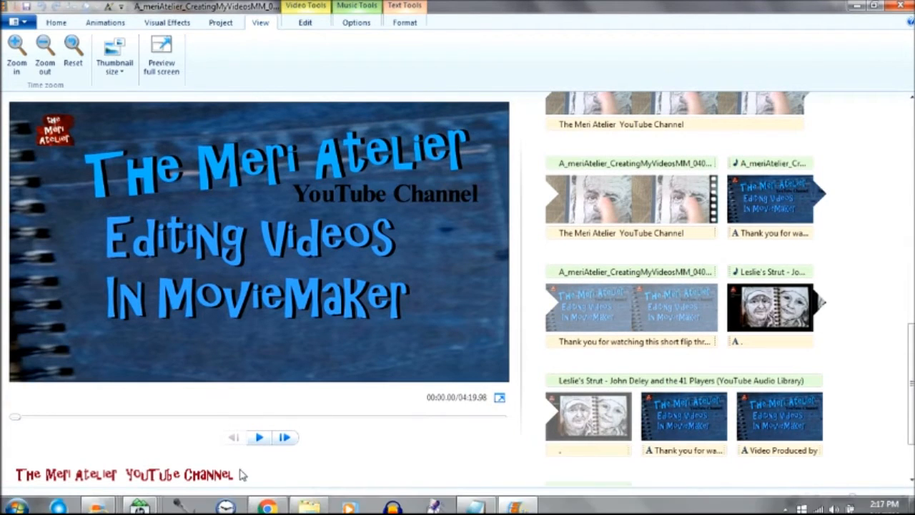
click(266, 499)
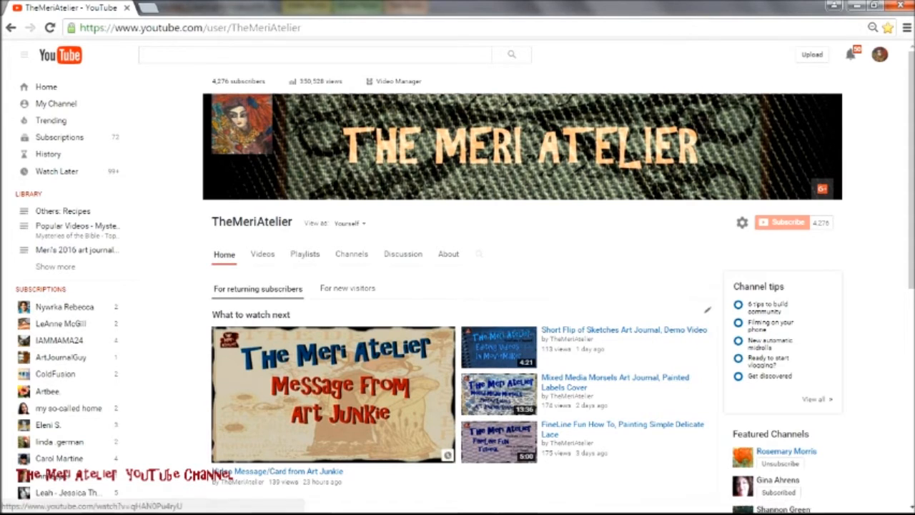
mouse_move(495, 511)
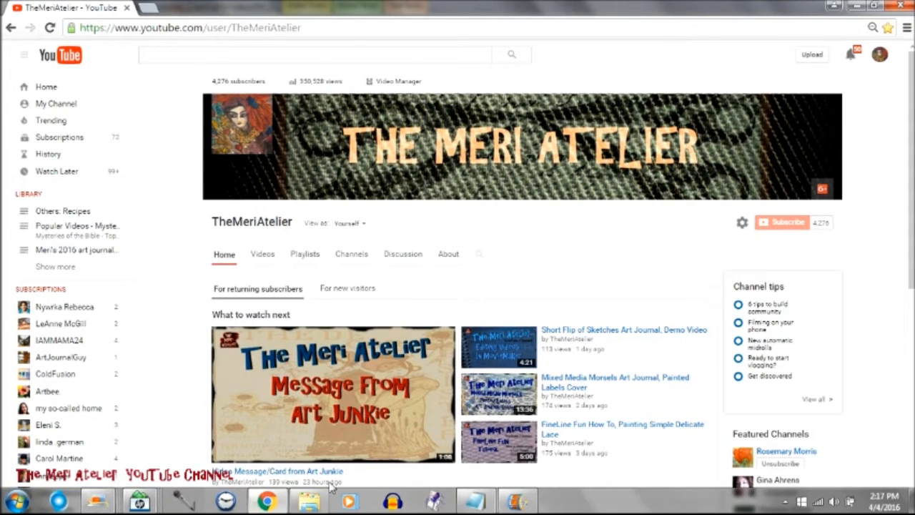
click(520, 505)
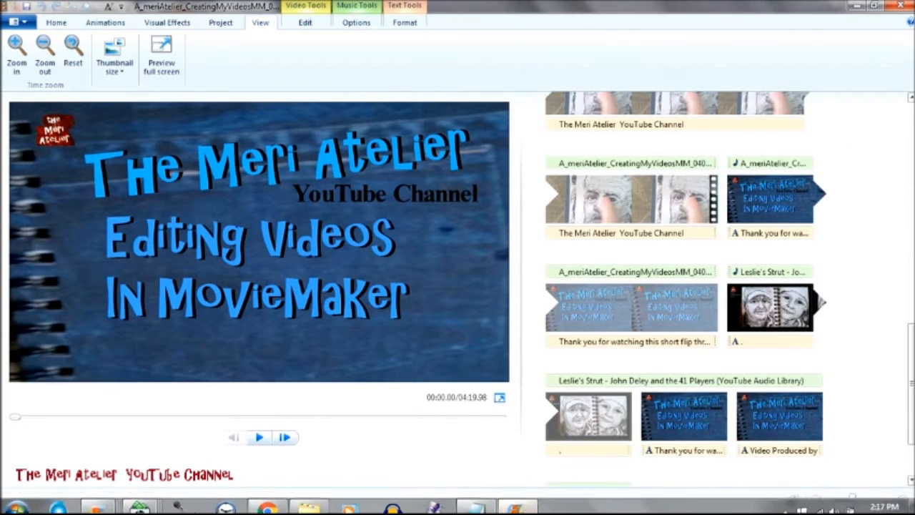
Remove the Leslie's Strut music that runs under the closing clips at the end of the storyboard
drag(912, 380, 912, 411)
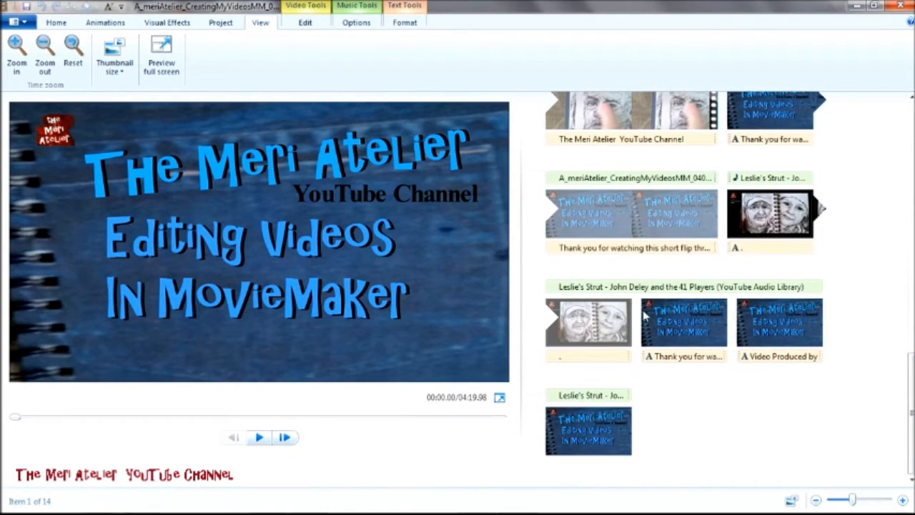
scroll(763, 386, up, 5)
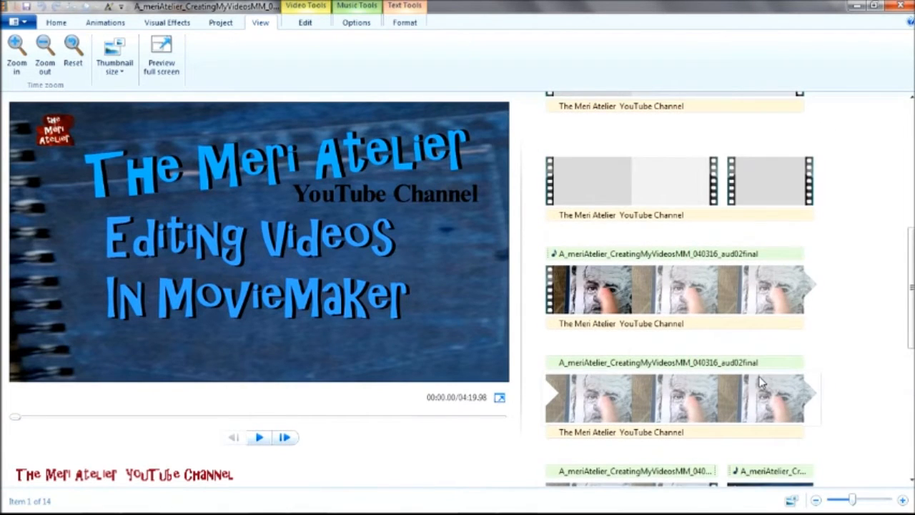
scroll(763, 384, up, 3)
scroll(763, 384, down, 4)
scroll(750, 381, down, 6)
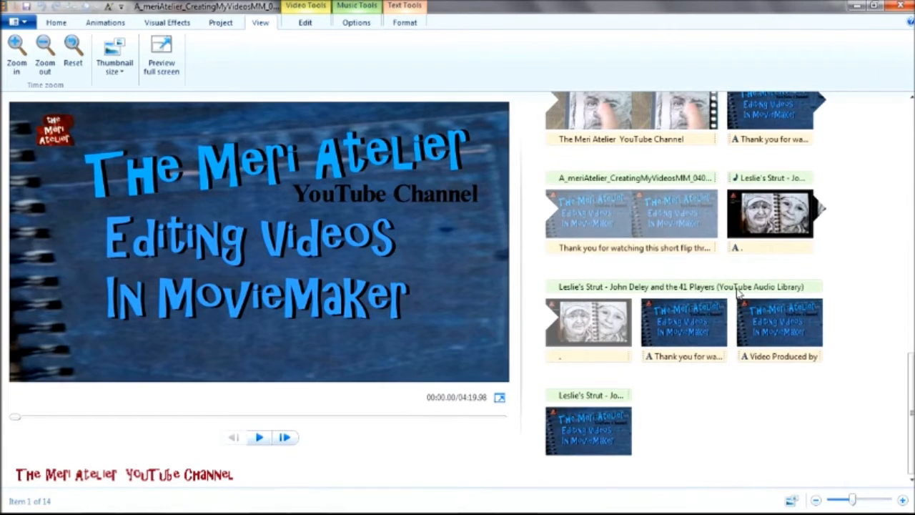
right_click(739, 291)
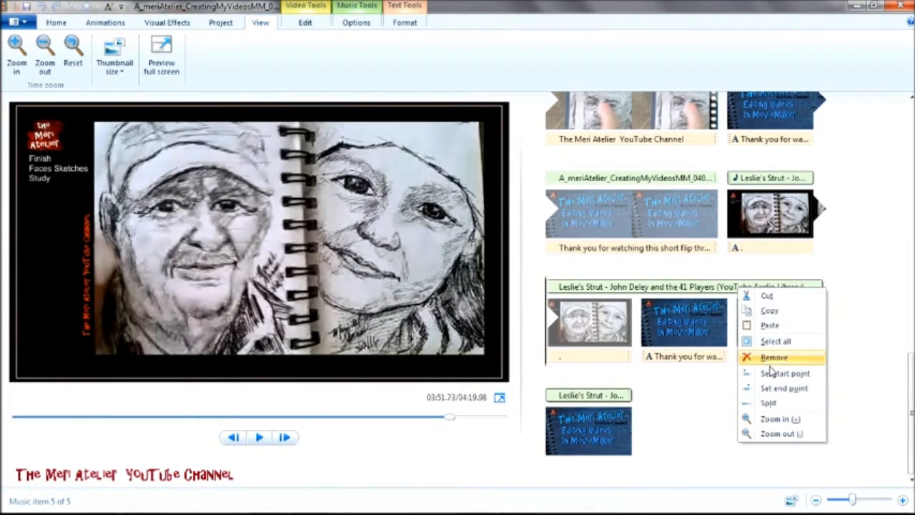
click(775, 360)
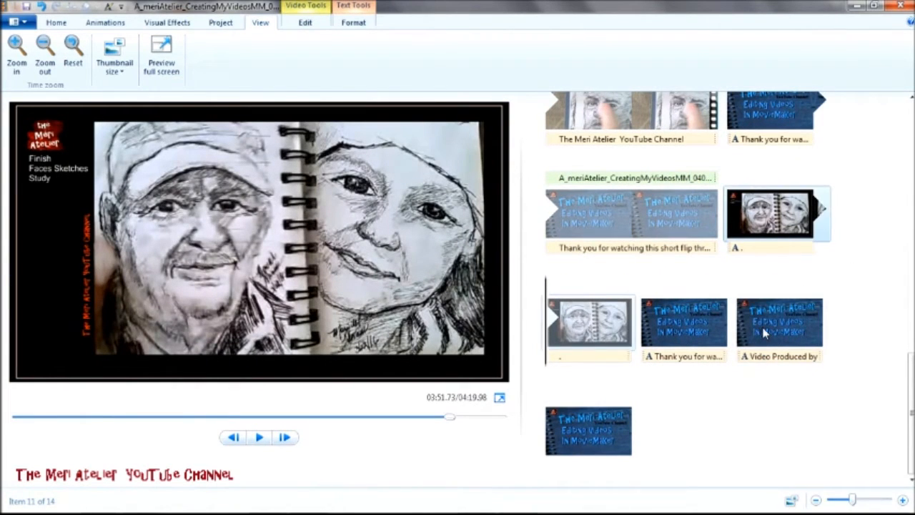
Remove the audio under the first "Thank you" splash clip and the A_meriAtelier_CreatingMyVideosMM_040316_aud02final track under the face sketch video
scroll(763, 333, up, 3)
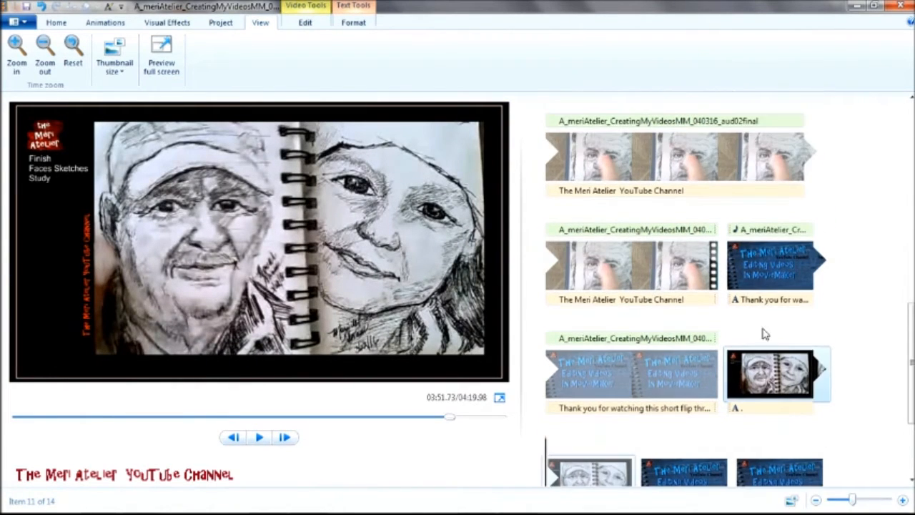
right_click(794, 235)
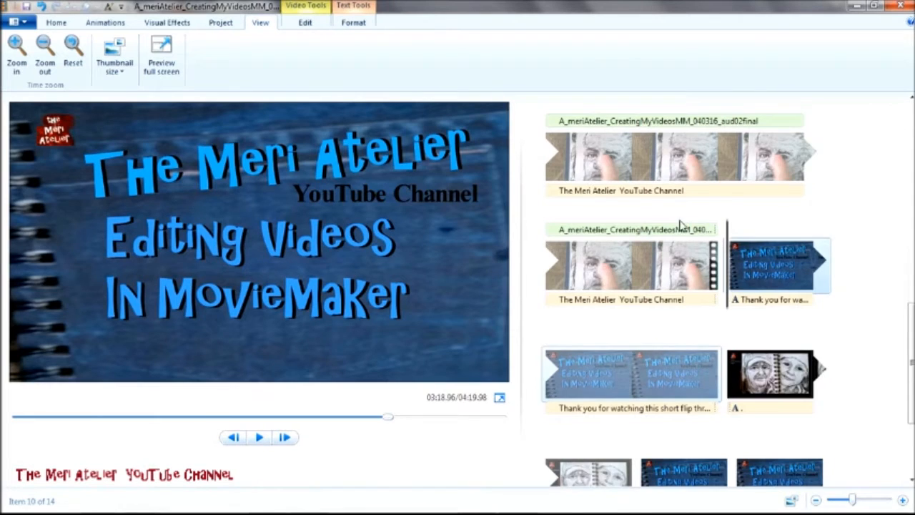
scroll(680, 224, up, 3)
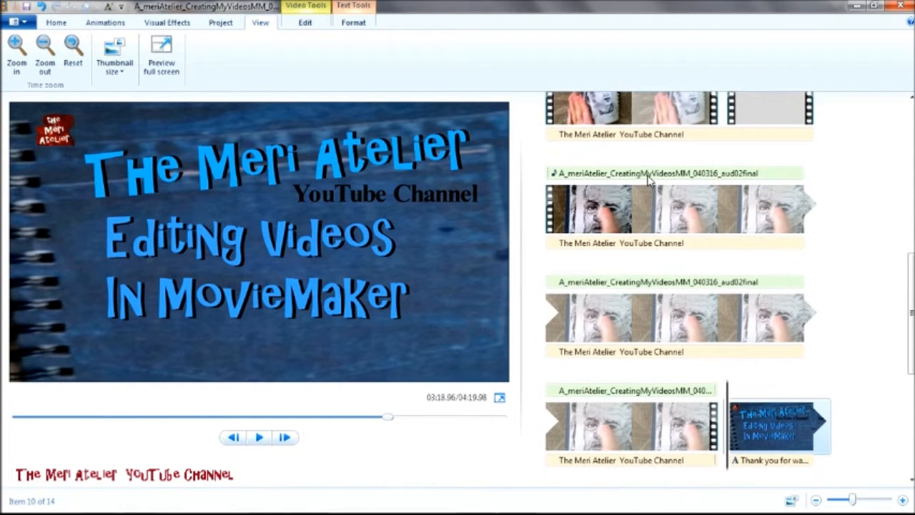
click(649, 175)
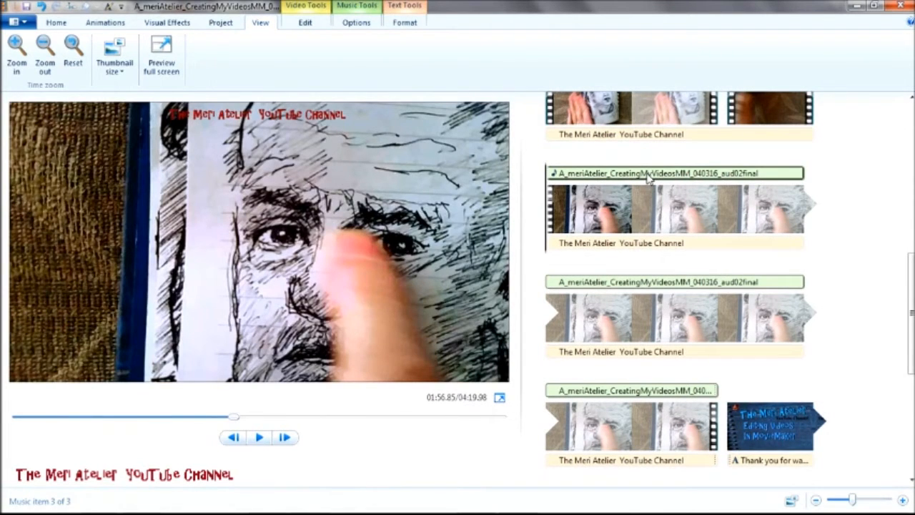
right_click(648, 178)
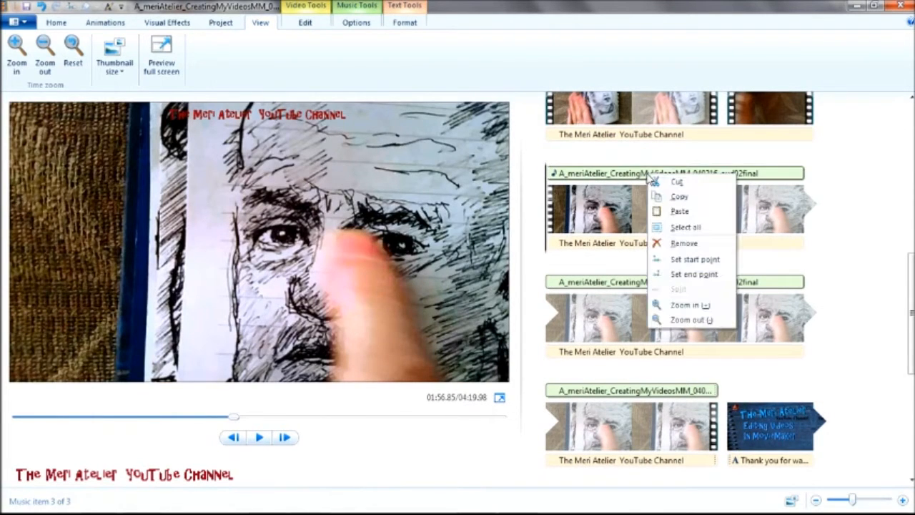
click(686, 245)
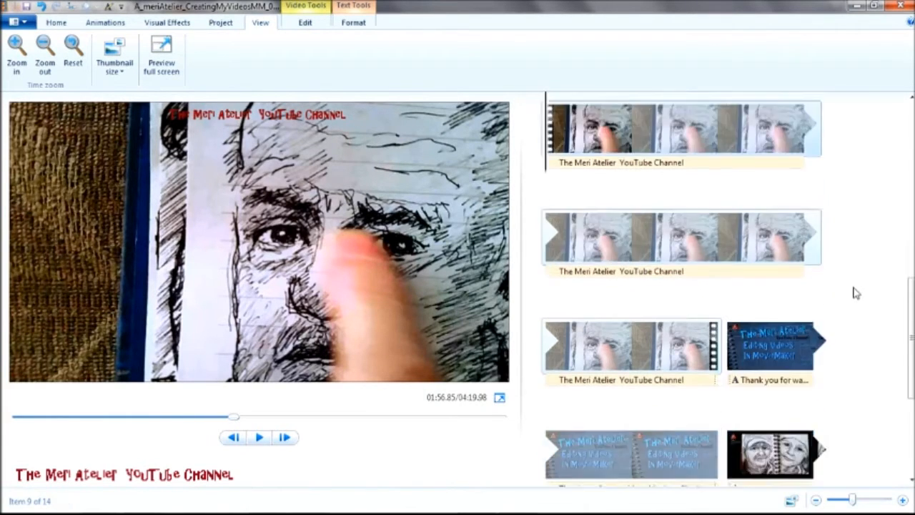
Remove the A_meriAtelier_CreatingMyVideosMM_040316_aud03 track and the Leslie's Strut music from under the opening splash clips
scroll(833, 296, up, 3)
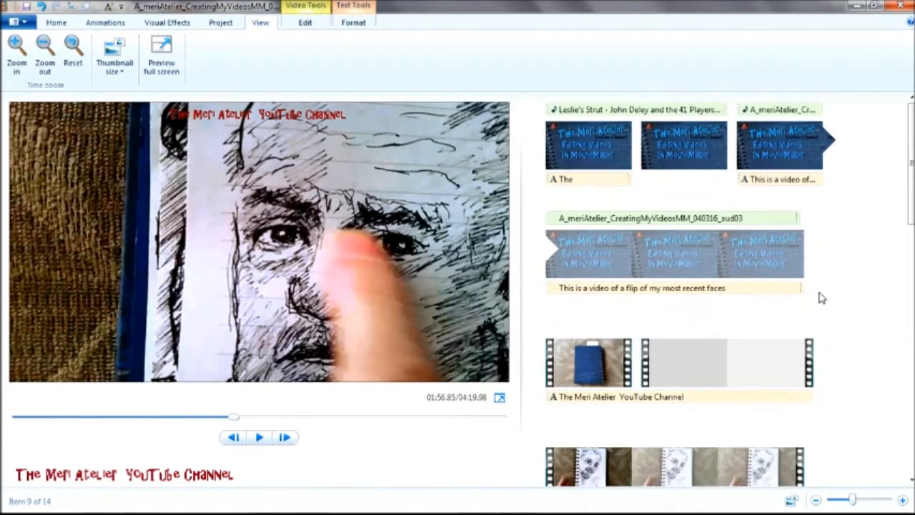
click(705, 220)
right_click(708, 220)
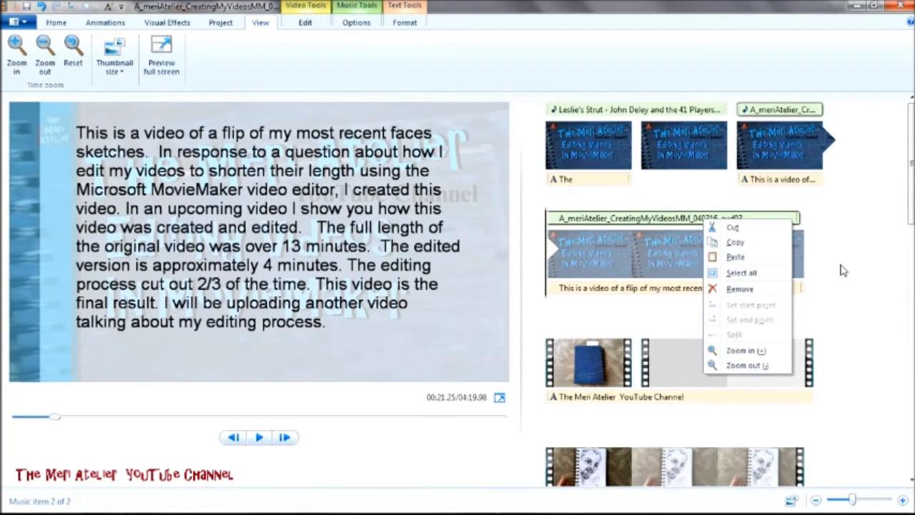
click(758, 289)
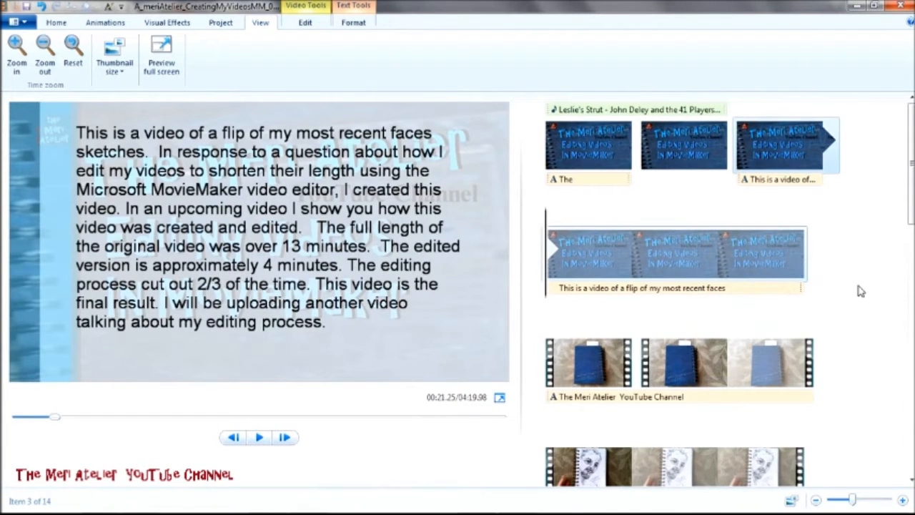
right_click(703, 111)
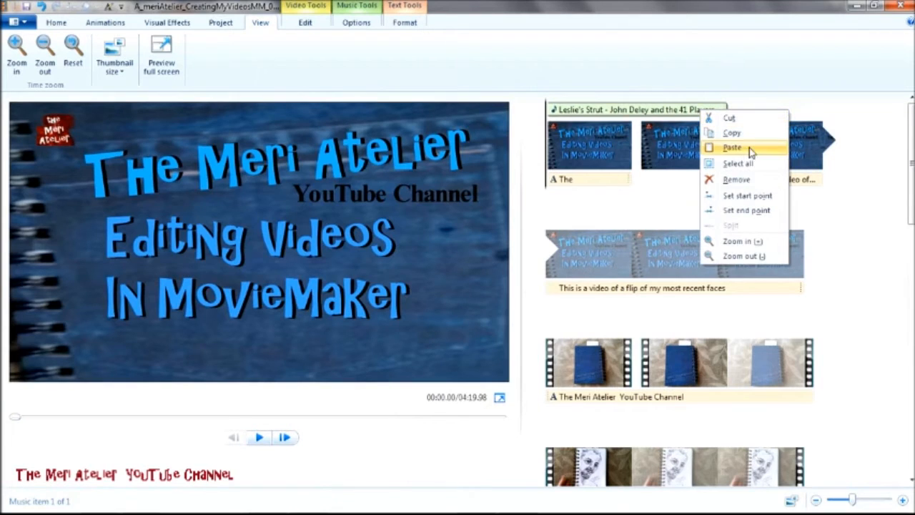
click(744, 180)
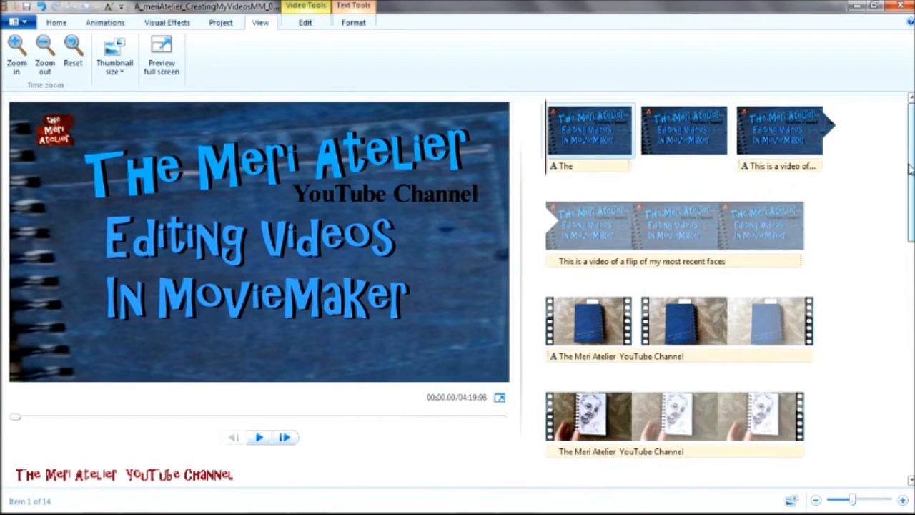
Preview the "This is a video of a flip of my most recent faces" caption, then open it for editing and select all its text
scroll(895, 186, down, 3)
scroll(890, 191, up, 2)
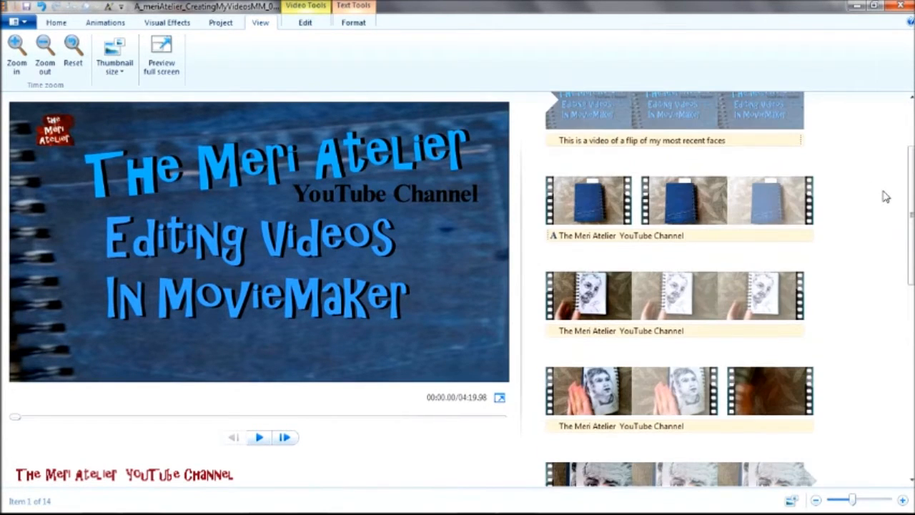
scroll(885, 197, up, 2)
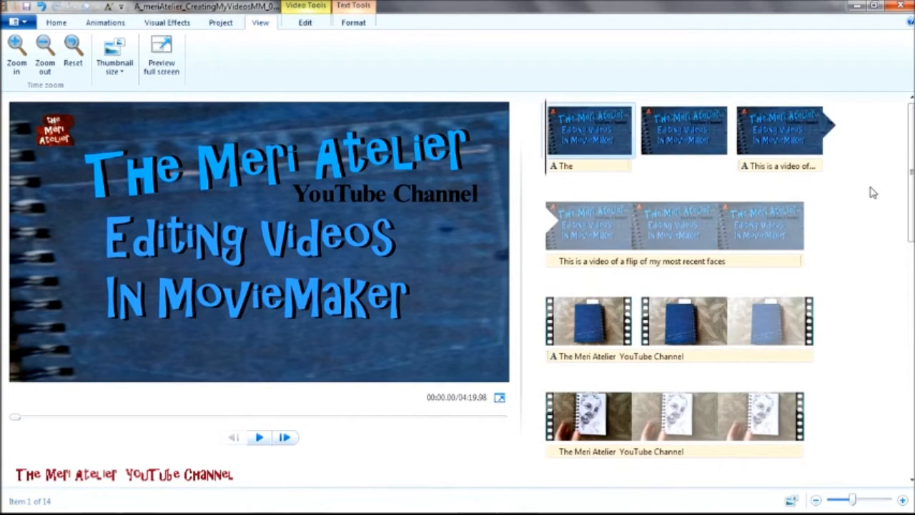
click(639, 242)
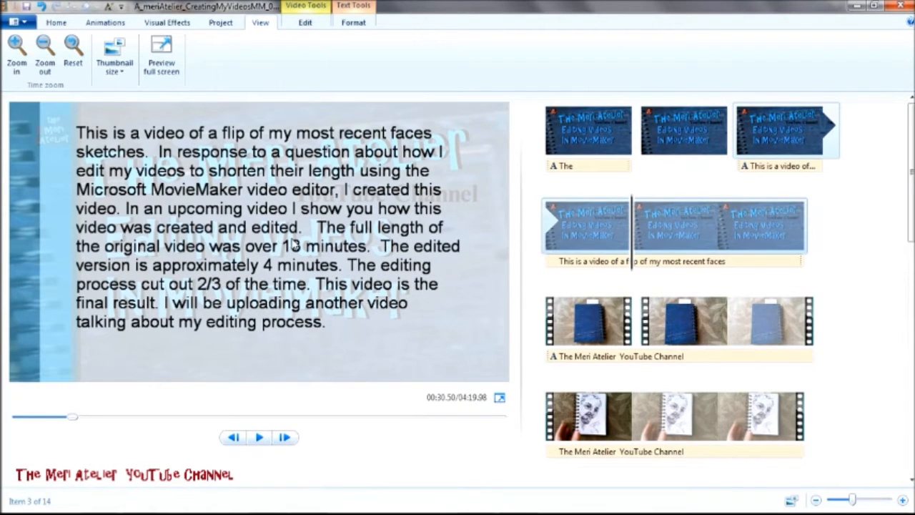
click(783, 167)
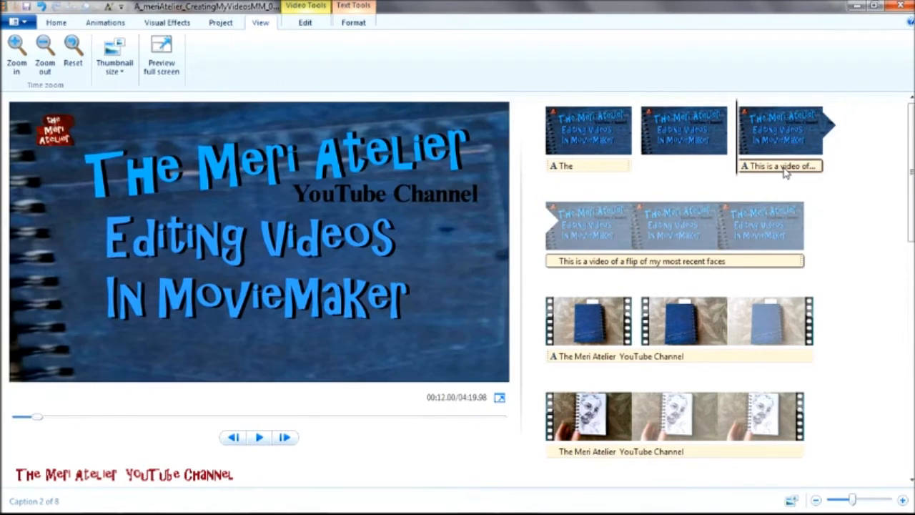
key(space)
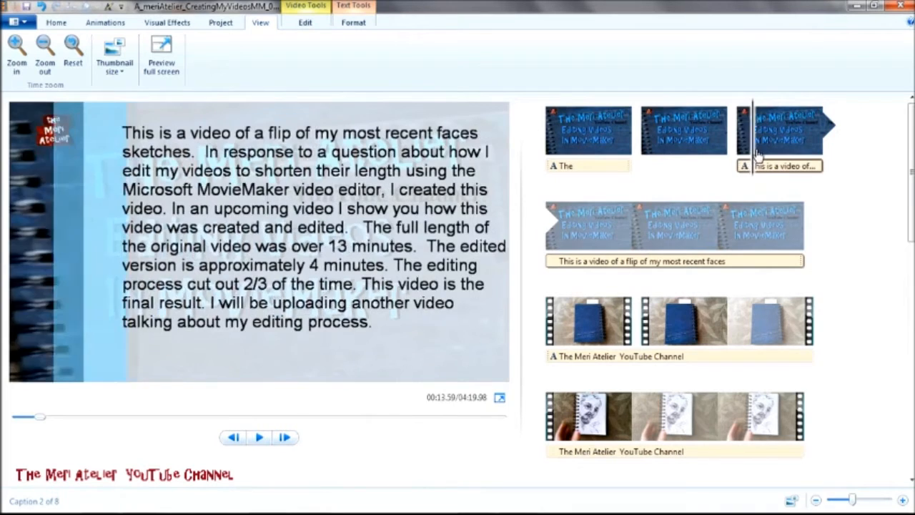
click(219, 187)
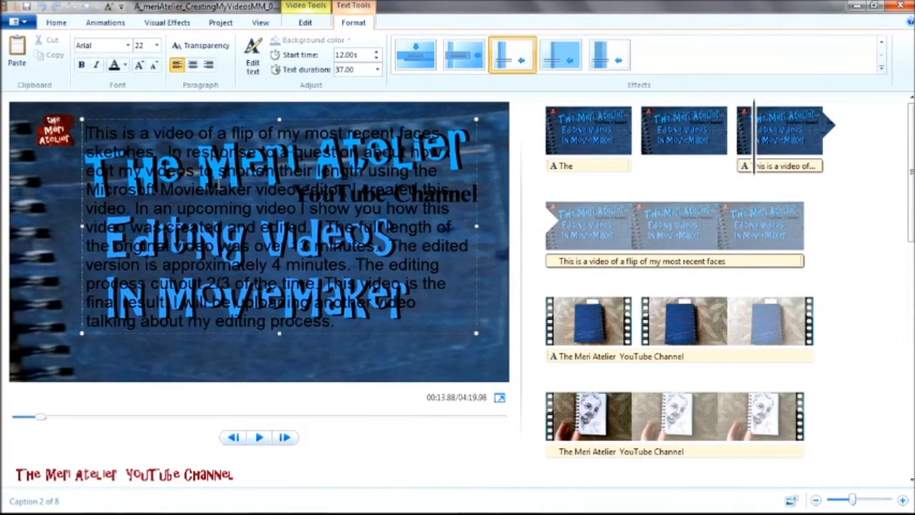
drag(89, 131, 432, 329)
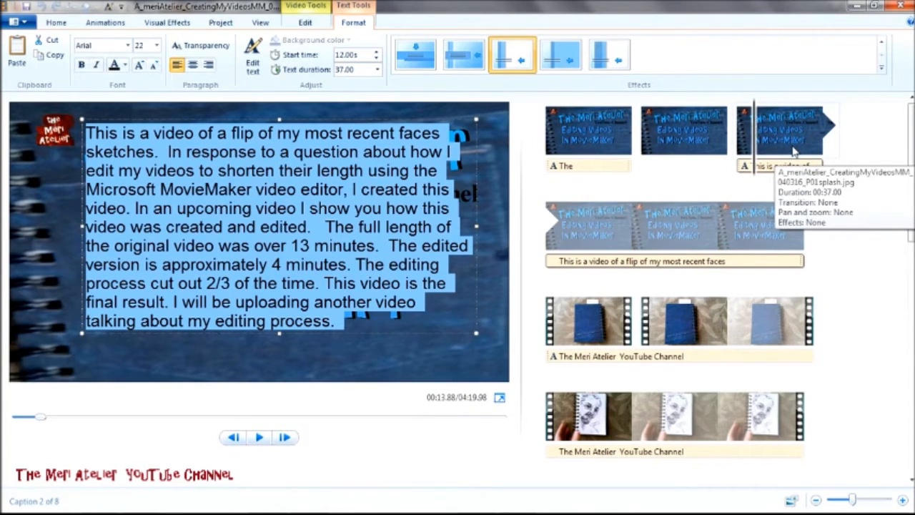
Open "The Meri Atelier YouTube Channel" caption over the first sketchbook video for editing and select all its text
click(615, 318)
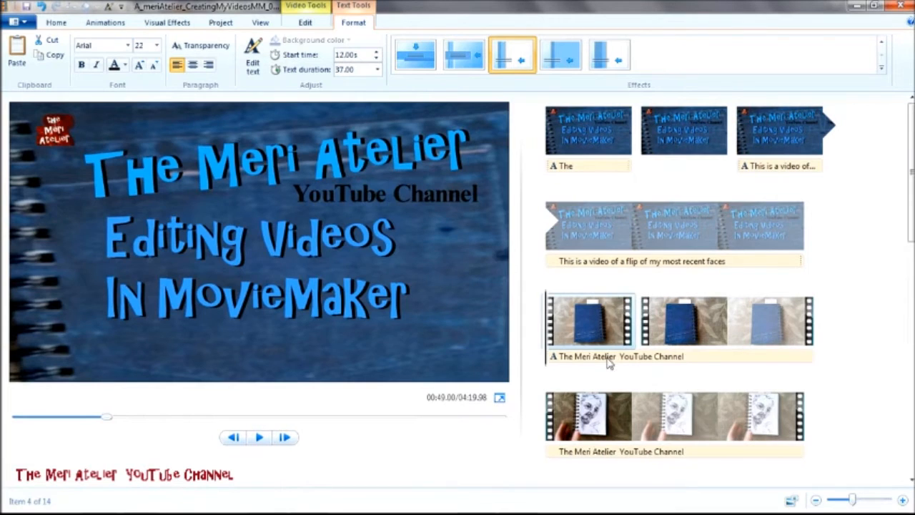
click(579, 361)
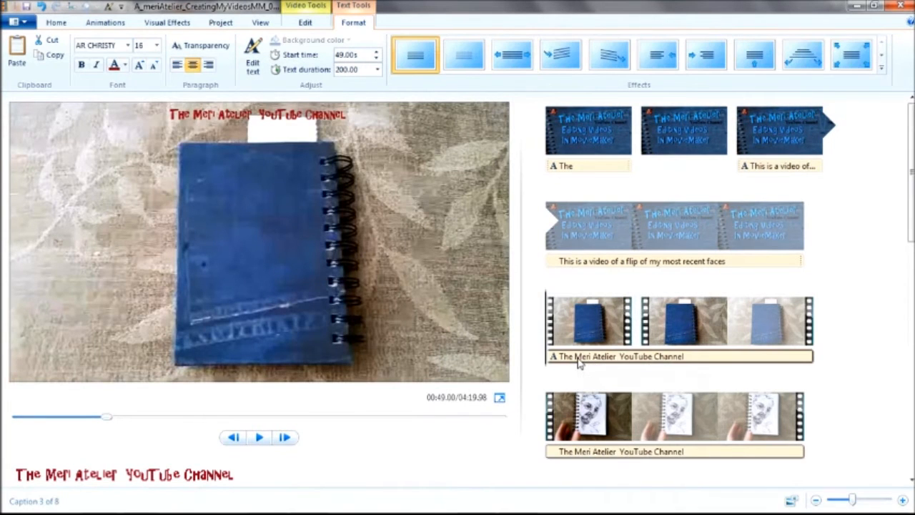
drag(547, 348, 573, 351)
double_click(310, 120)
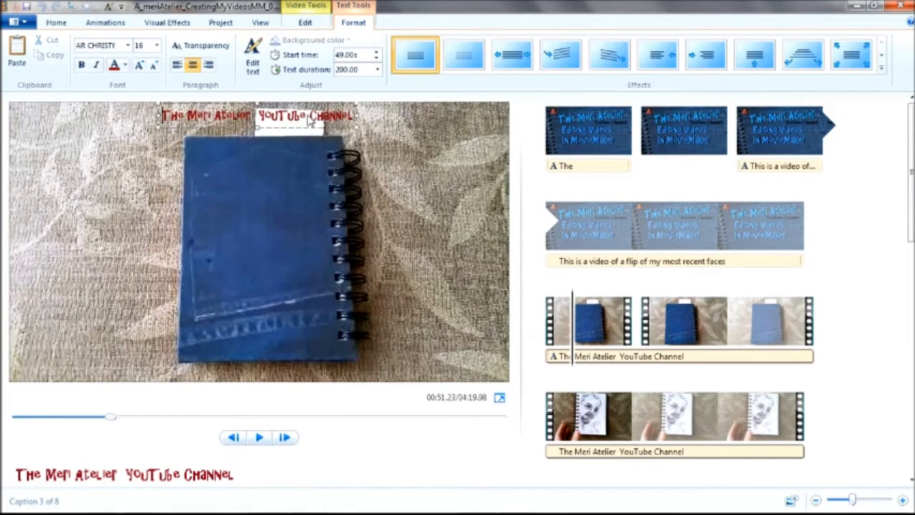
key(ctrl+a)
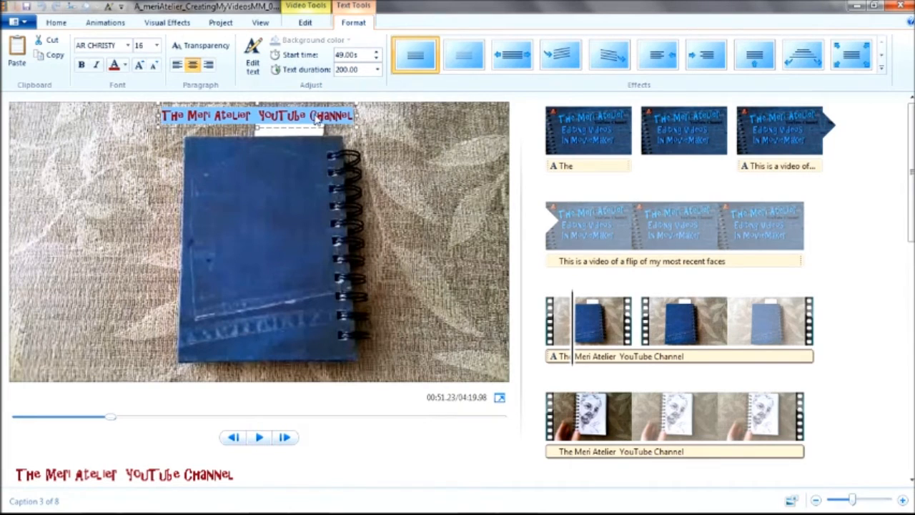
Move "The Meri Atelier YouTube Channel" caption under the second splash clip, starting at 7.00 s, and set its text duration to 5.00
scroll(784, 324, down, 5)
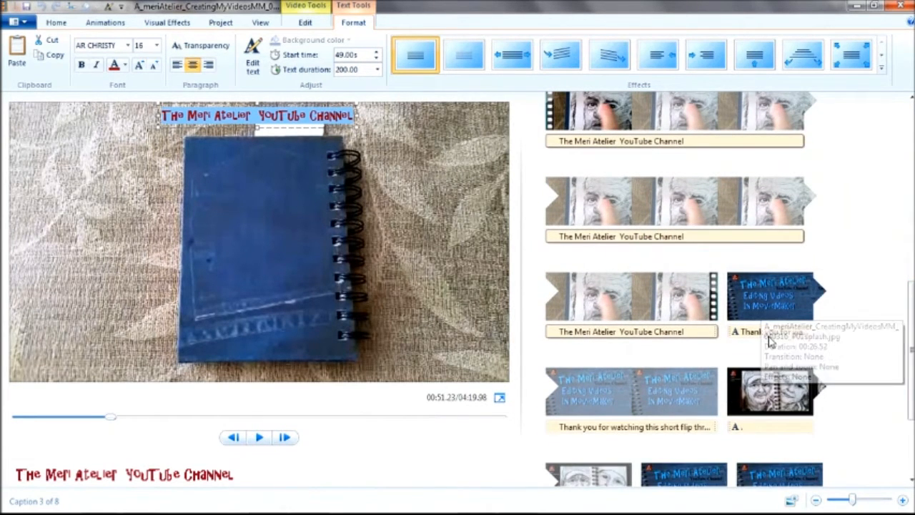
drag(910, 381, 905, 168)
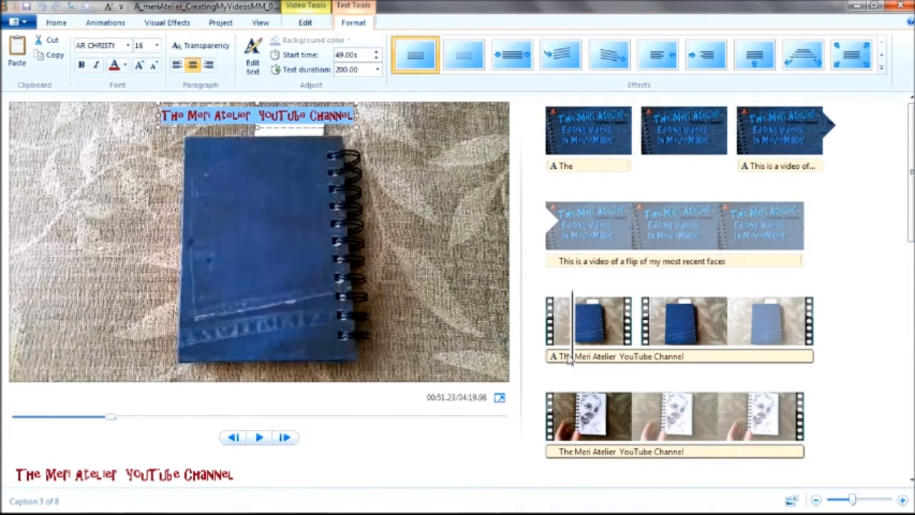
drag(562, 357, 646, 159)
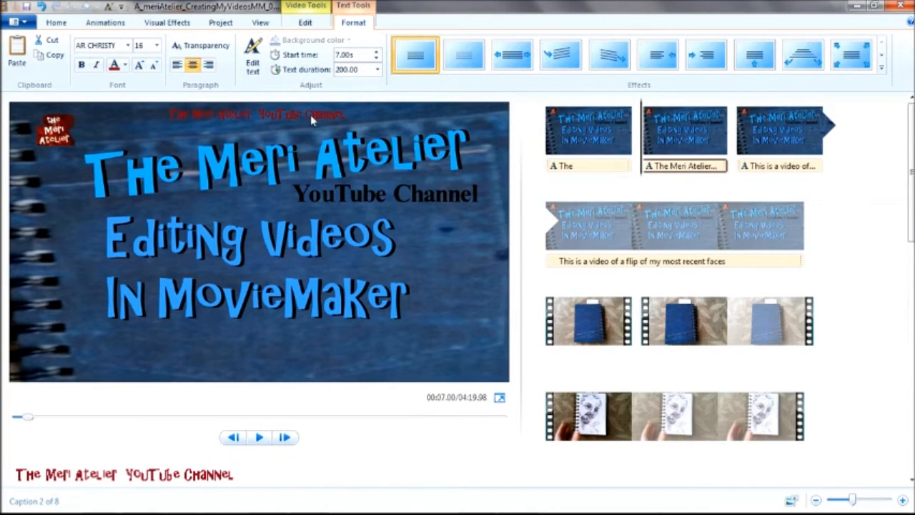
click(379, 72)
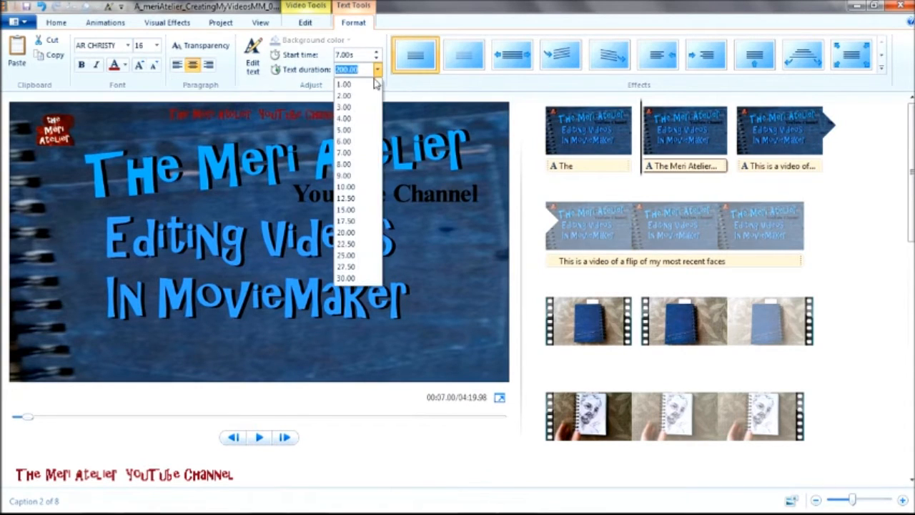
click(358, 133)
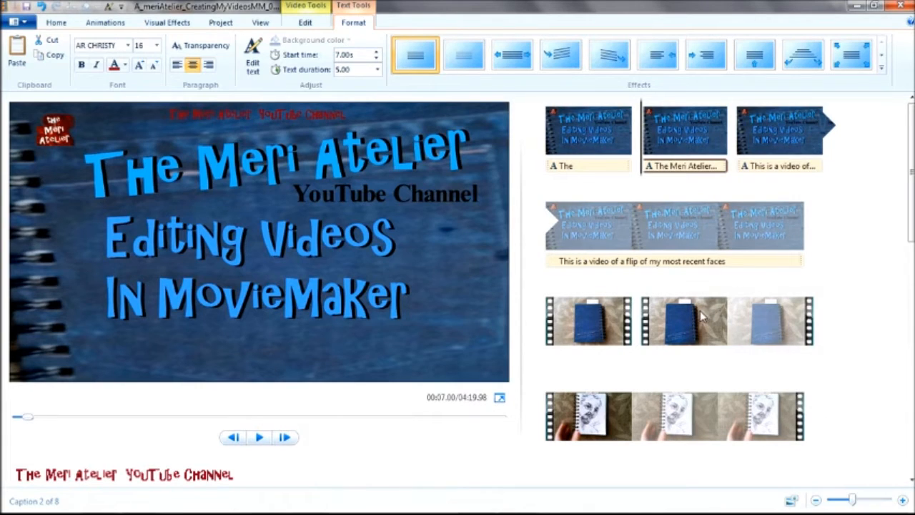
Remove all six sketchbook flip video clips between the opening splash clips and the "Thank you for watching" splash clip
click(585, 333)
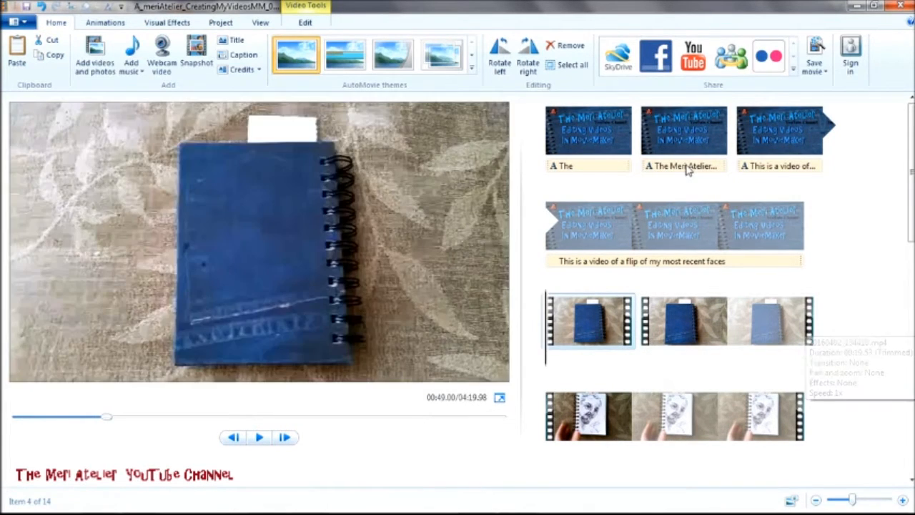
scroll(738, 382, down, 3)
scroll(739, 390, up, 3)
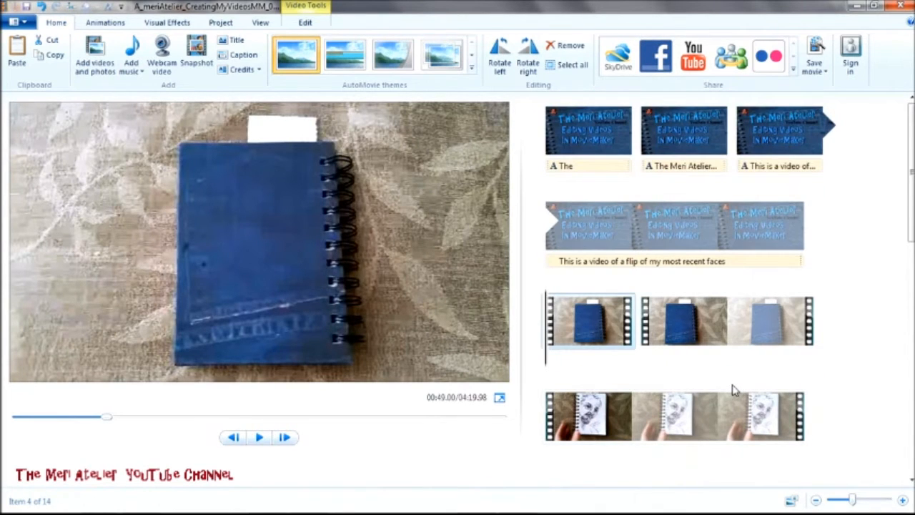
key(Delete)
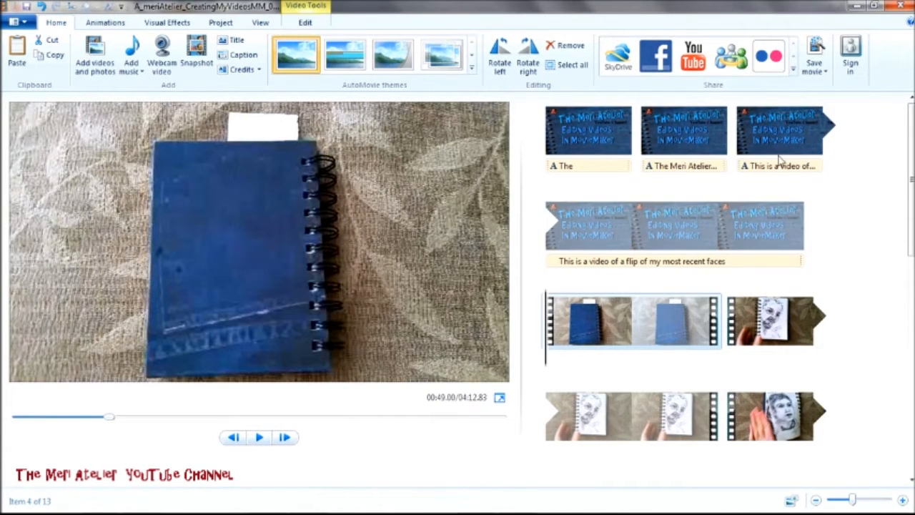
right_click(603, 334)
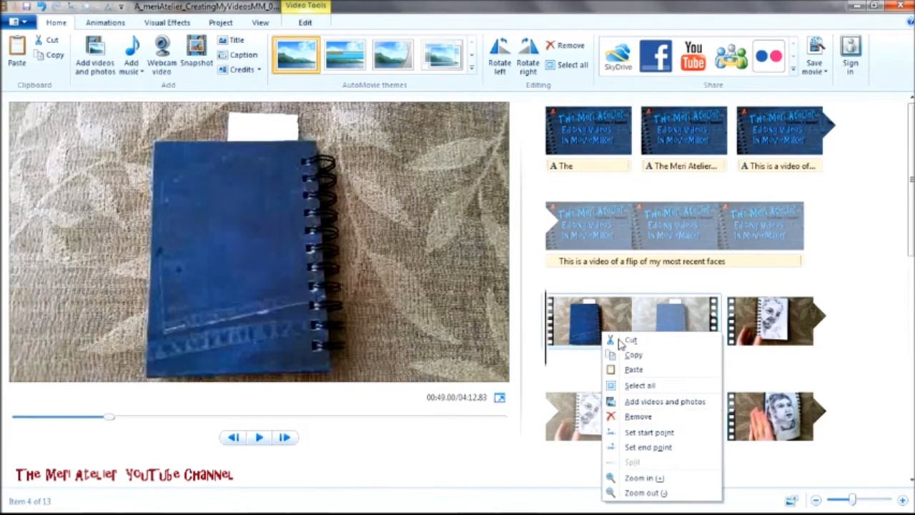
right_click(599, 310)
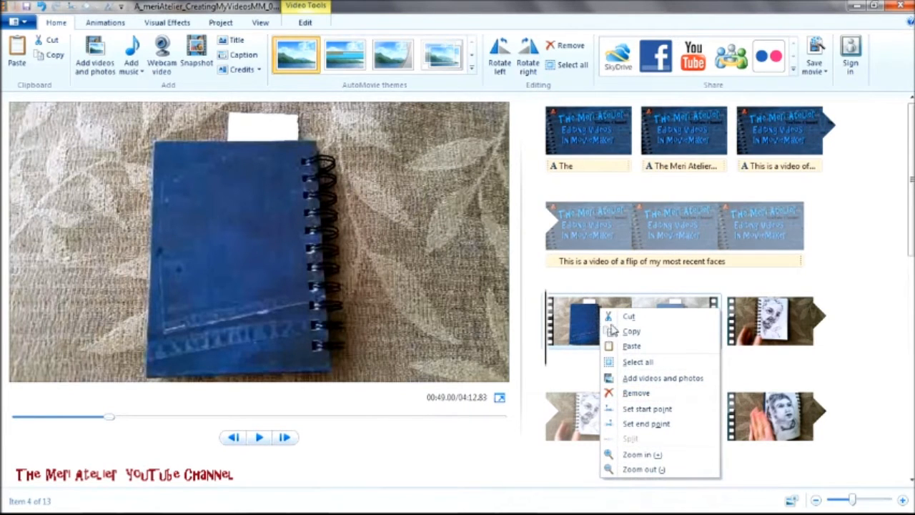
click(646, 395)
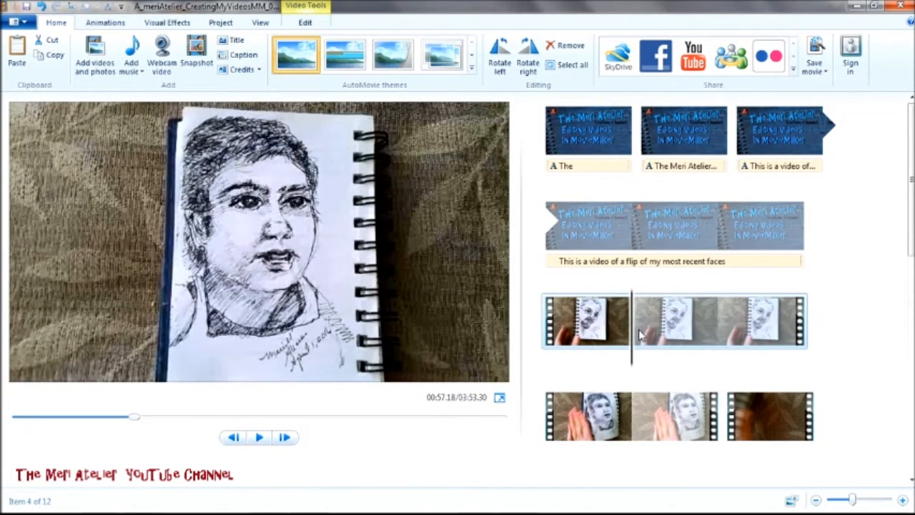
key(Delete)
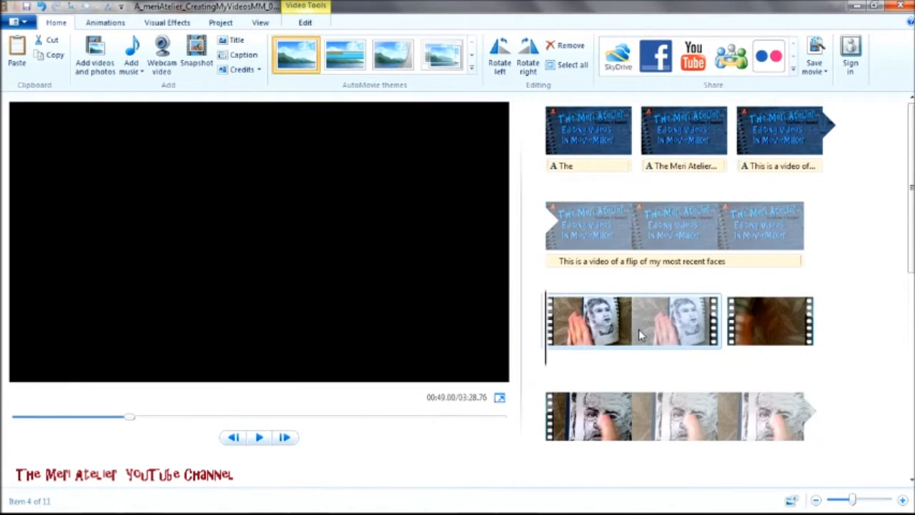
key(Delete)
key(Delete)
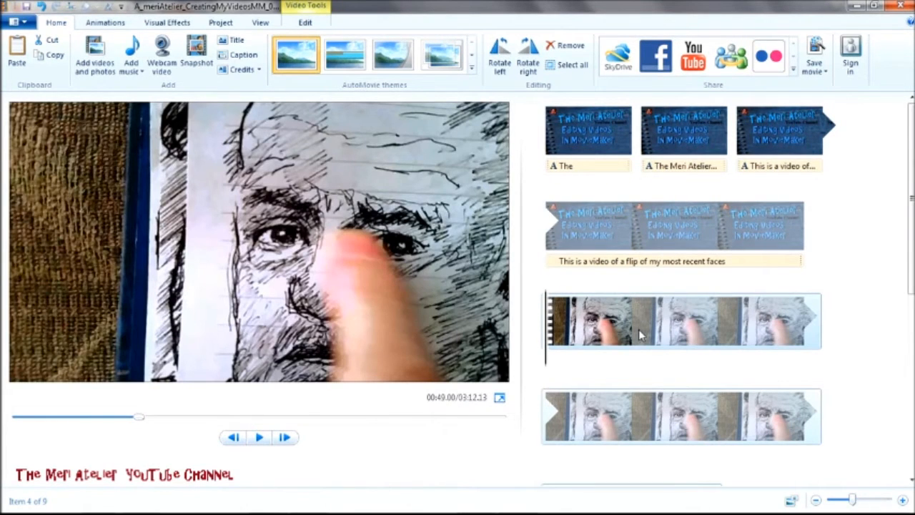
key(Delete)
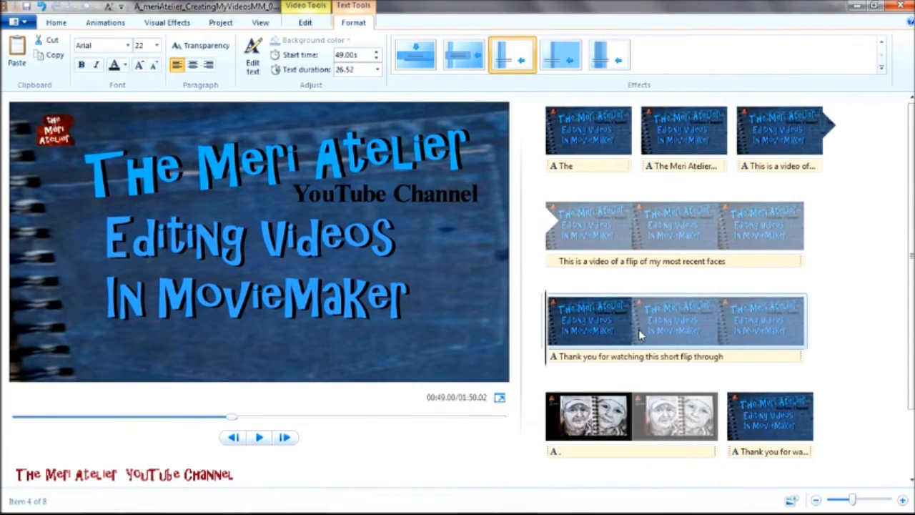
Shift the "Thank you for watching this short flip through" caption to start at 52.25 s within its splash clip
click(596, 362)
drag(595, 362, 579, 362)
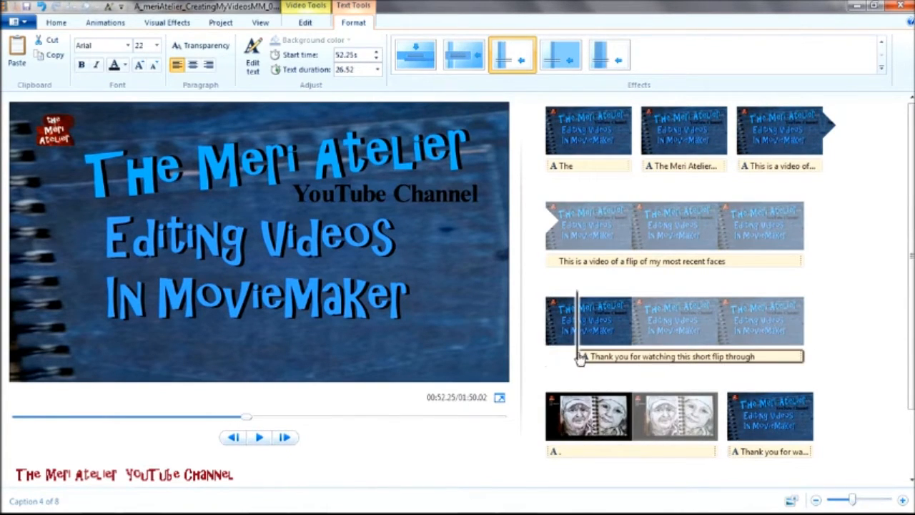
click(558, 330)
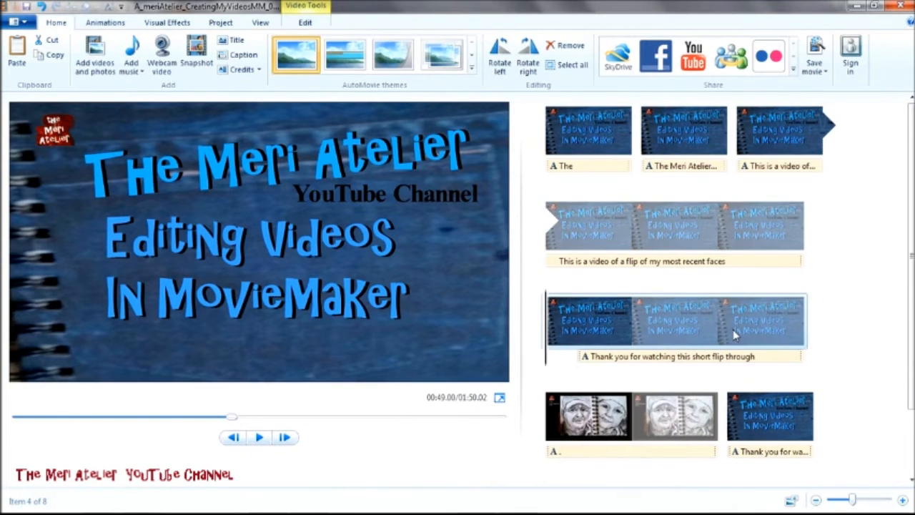
Save the cleaned-up project and start a new, empty one
click(25, 25)
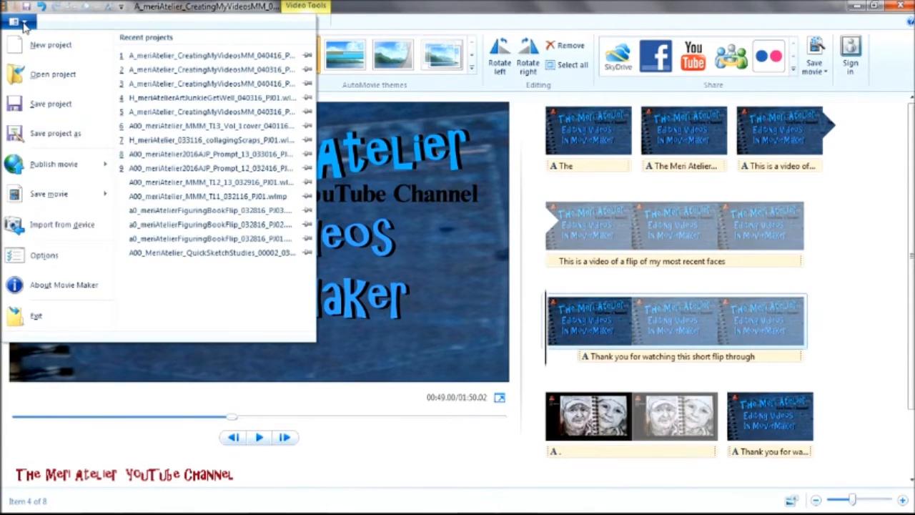
click(61, 105)
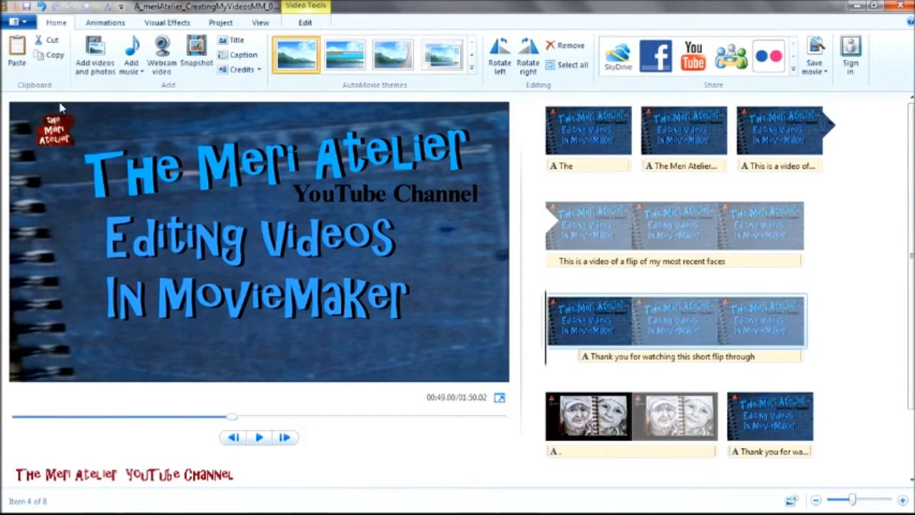
click(28, 24)
click(43, 46)
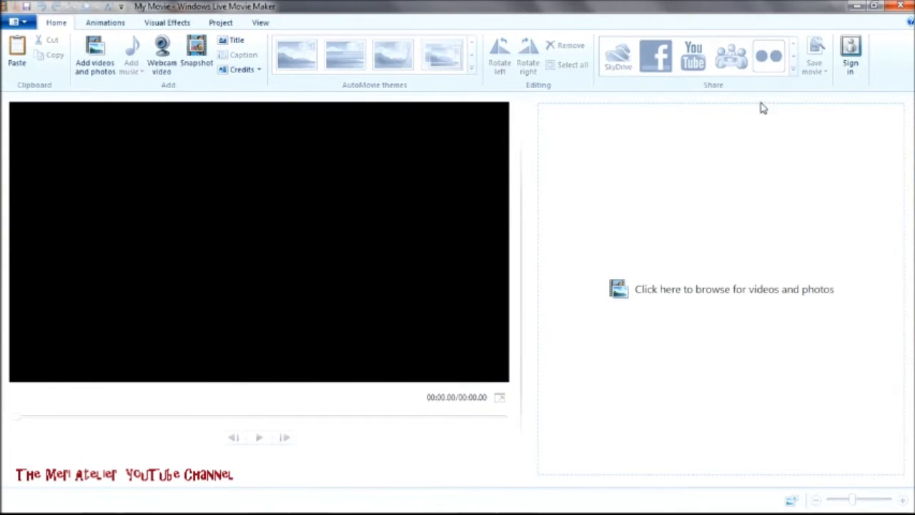
Reopen the most recent A_meriAtelier_CreatingMyVideosMM_040416 project from the recent projects
click(27, 24)
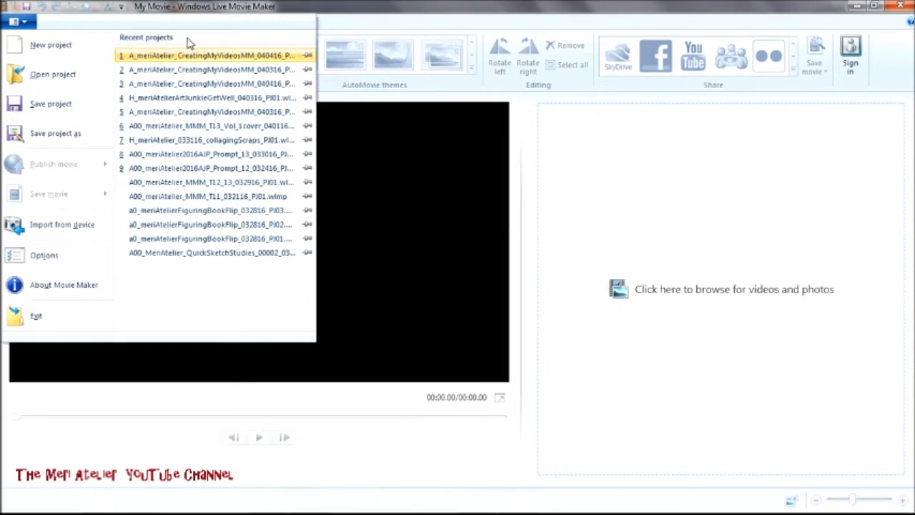
click(266, 58)
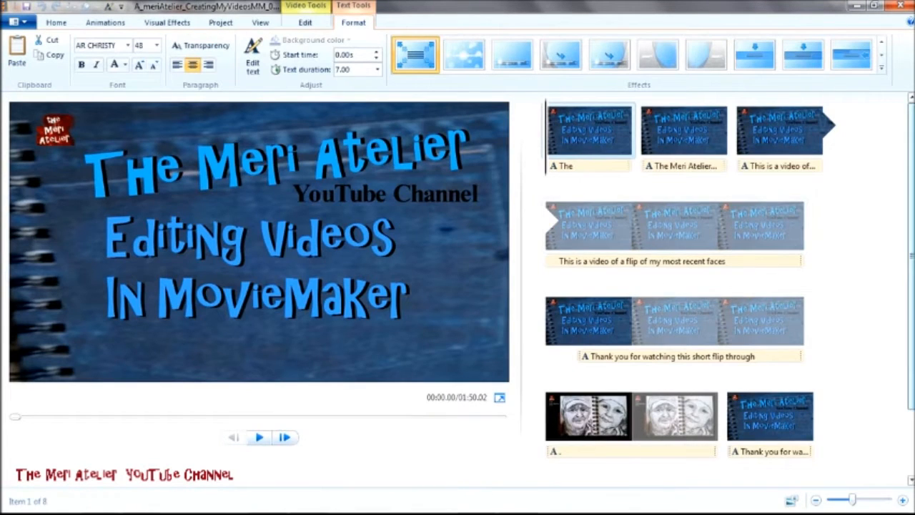
scroll(679, 286, down, 2)
scroll(679, 287, up, 2)
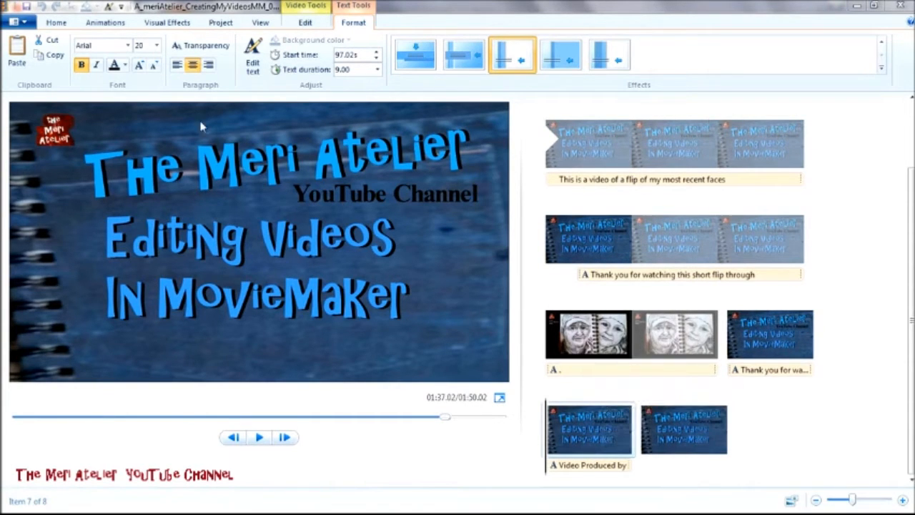
Change the copyright date in the "Video Produced by" credits caption to April 5, 2016
click(578, 450)
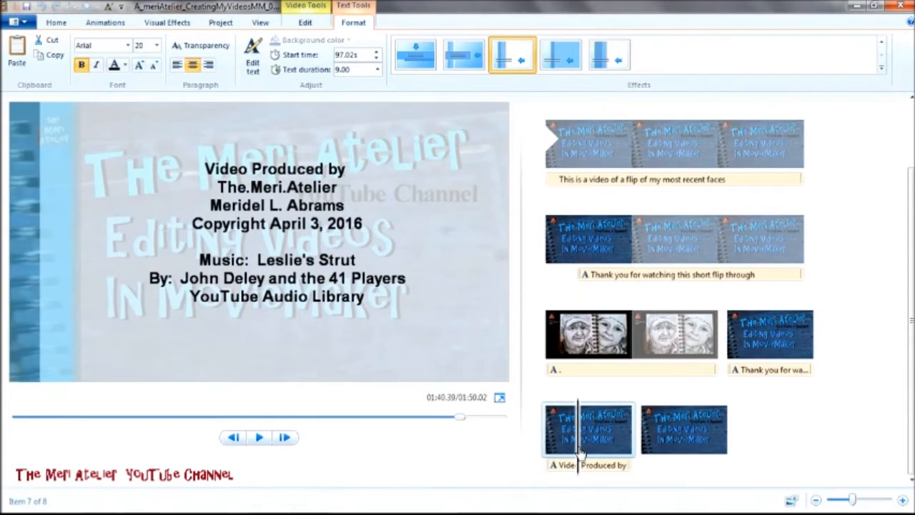
drag(578, 450, 577, 450)
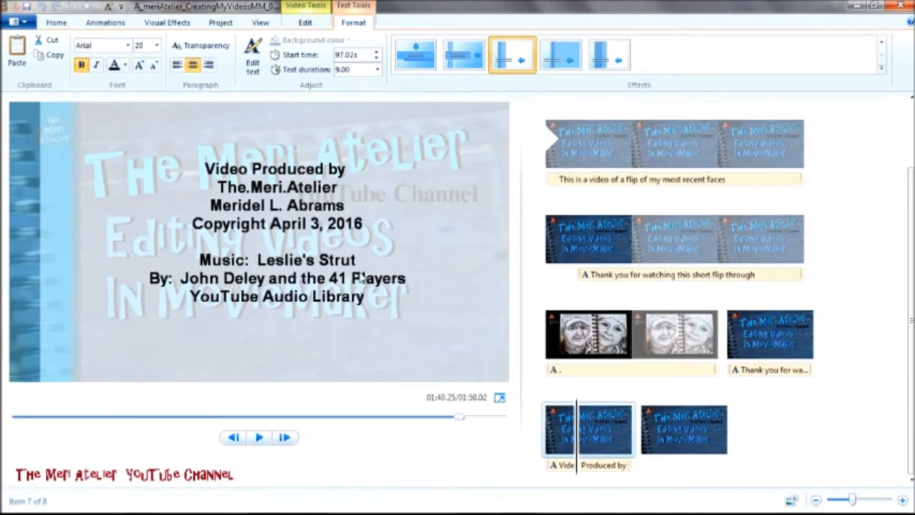
click(320, 227)
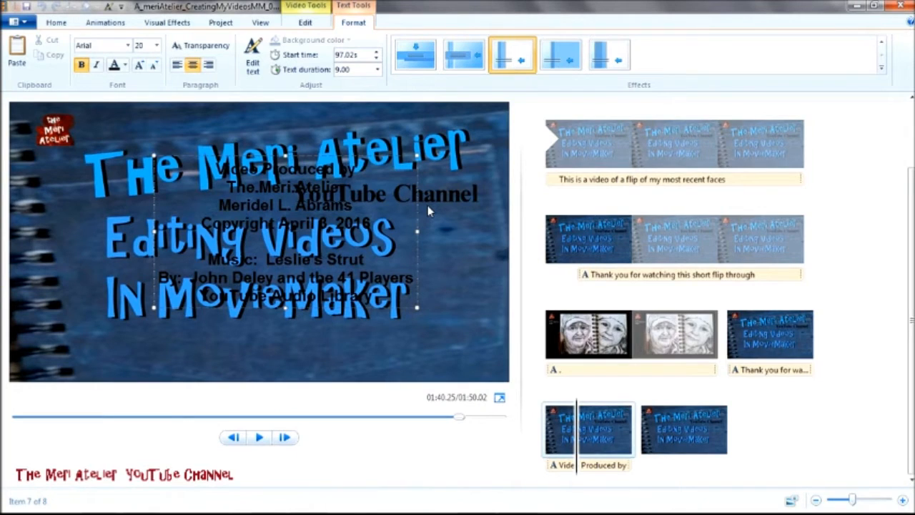
key(BackSpace)
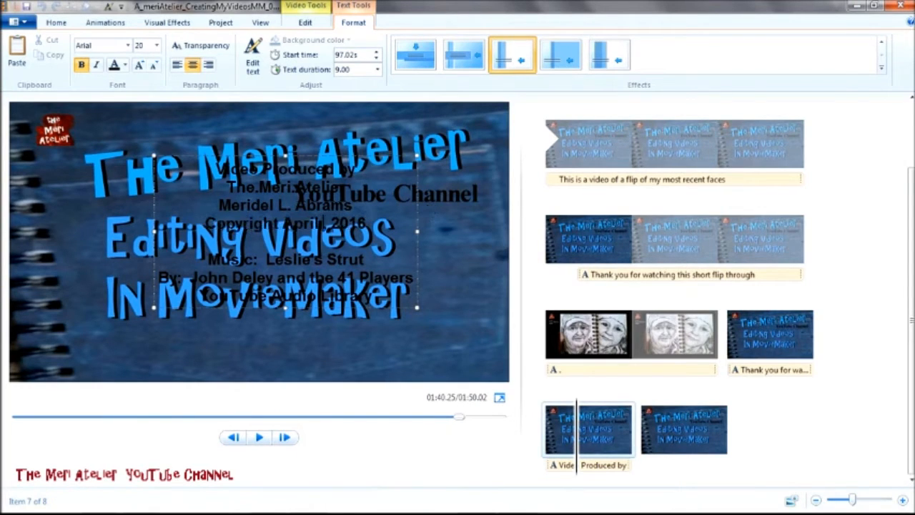
text(6,)
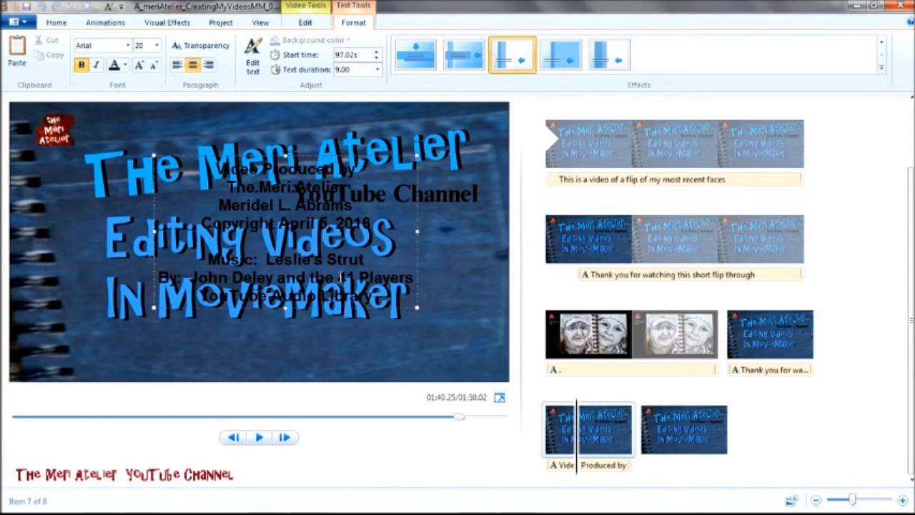
Examine the production and music credit lines in the "Video Produced by" caption
drag(201, 169, 267, 321)
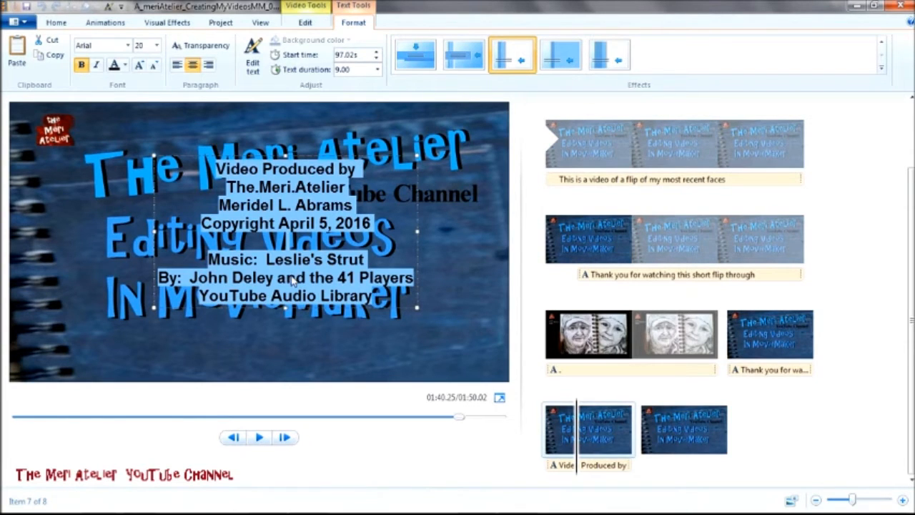
click(290, 278)
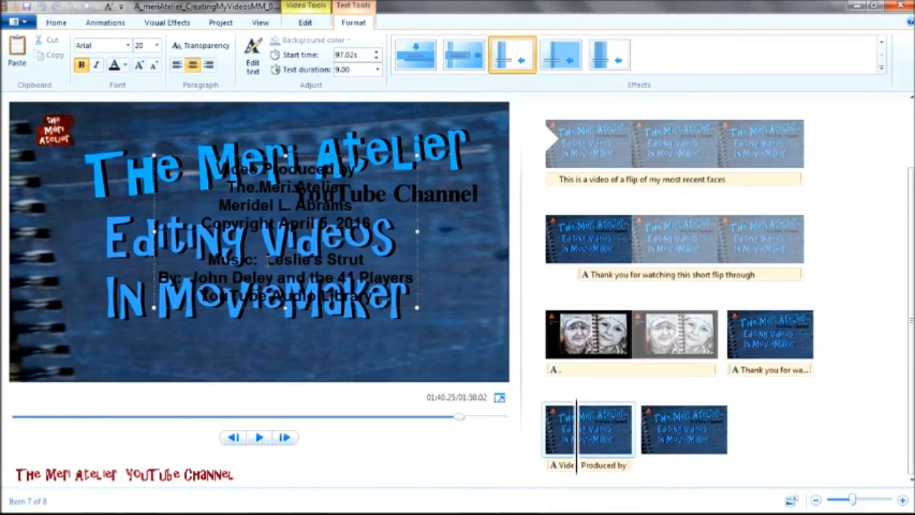
drag(199, 263, 203, 309)
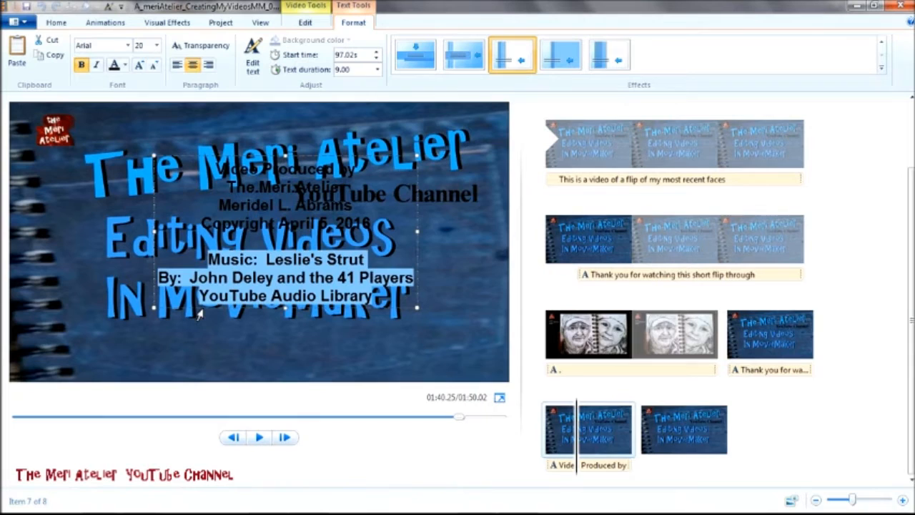
click(274, 262)
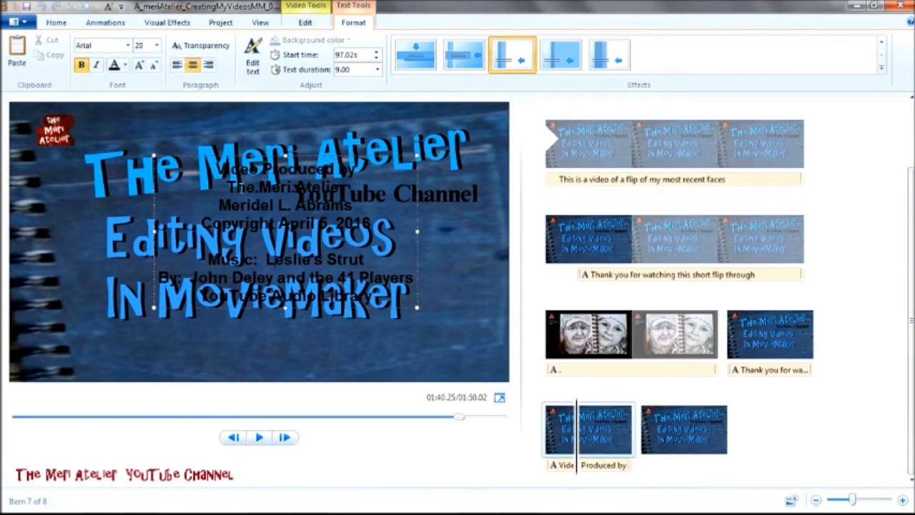
drag(216, 169, 321, 296)
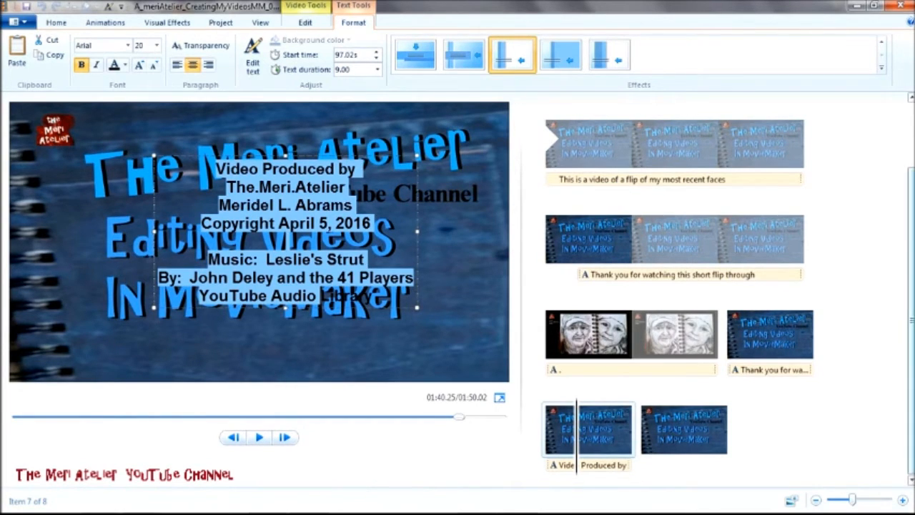
Preview the "The Meri Atelier" caption on the first splash clip
scroll(911, 300, up, 1)
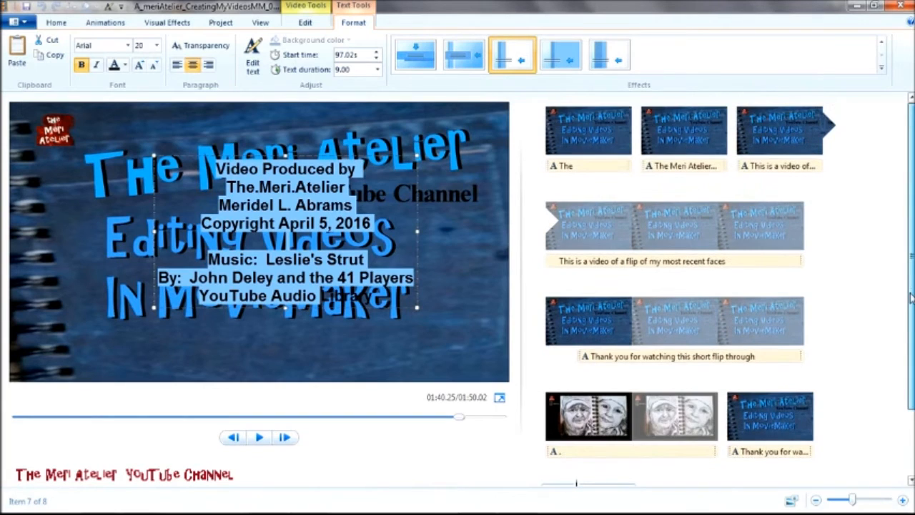
click(565, 133)
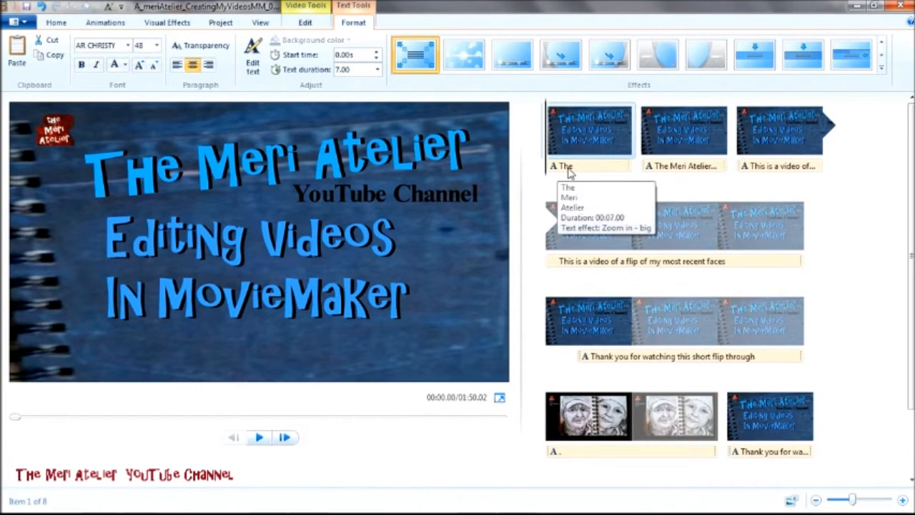
key(space)
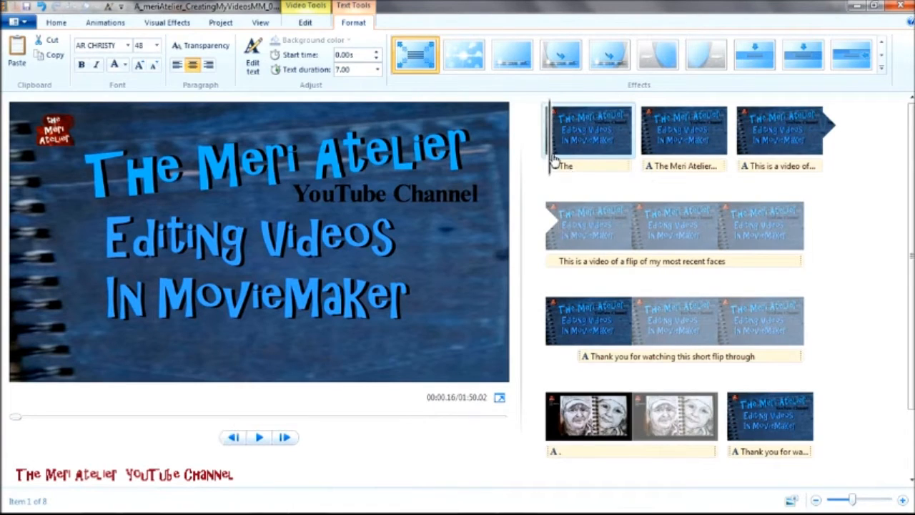
Add a caption to the last splash clip reading "The Meri Atelier", with each word on its own line
click(53, 23)
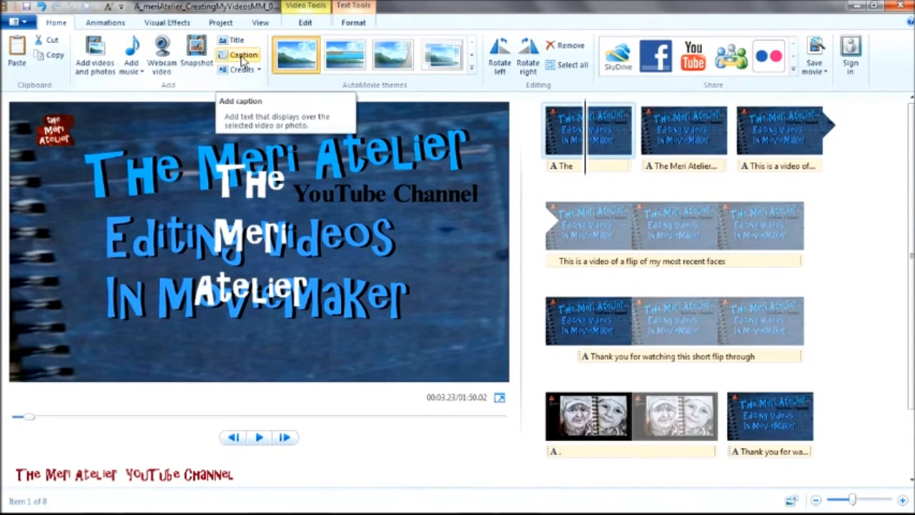
scroll(765, 310, down, 1)
click(691, 428)
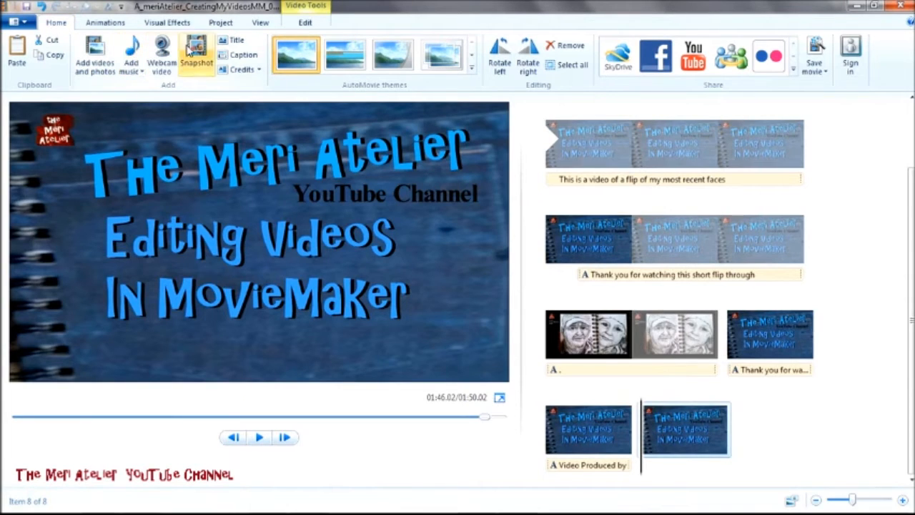
click(242, 56)
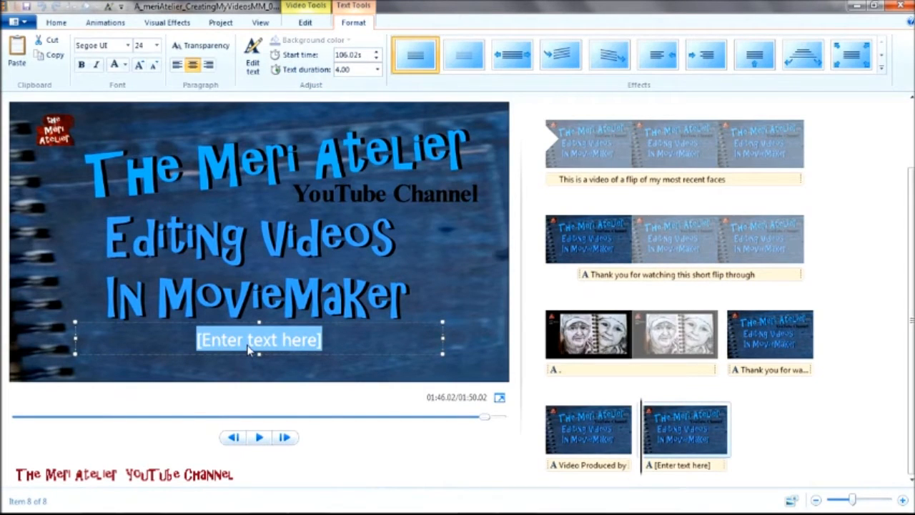
drag(356, 337, 183, 334)
text(T)
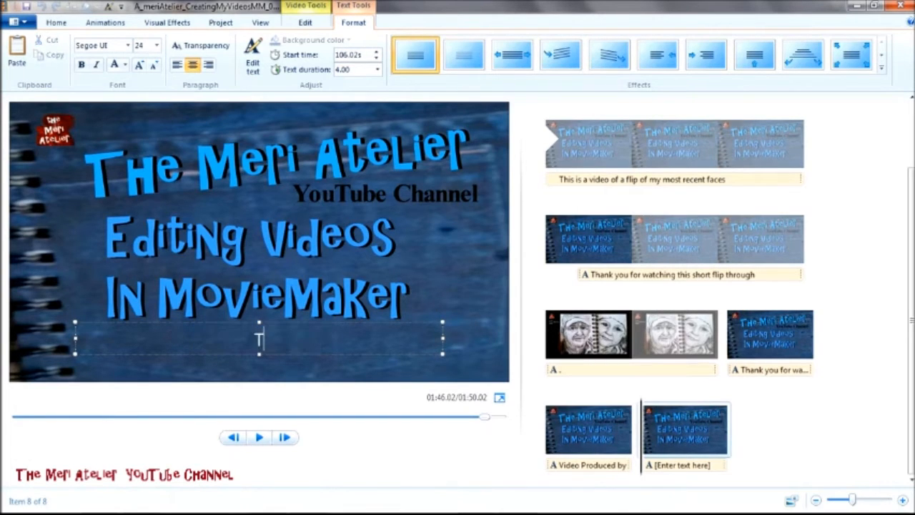
text(he)
key(Return)
text(Meri)
key(Return)
text(Atelier)
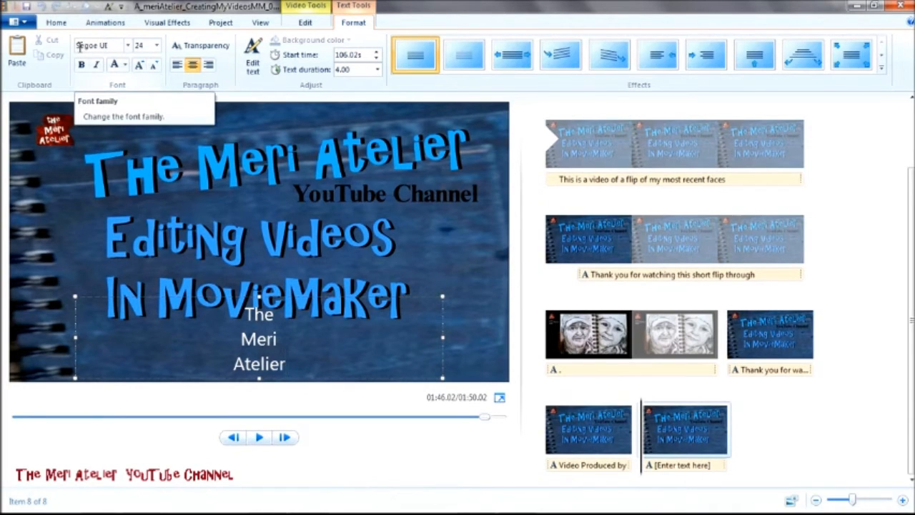
Set the font of the new "The Meri Atelier" caption to AR CHRISTY
click(128, 45)
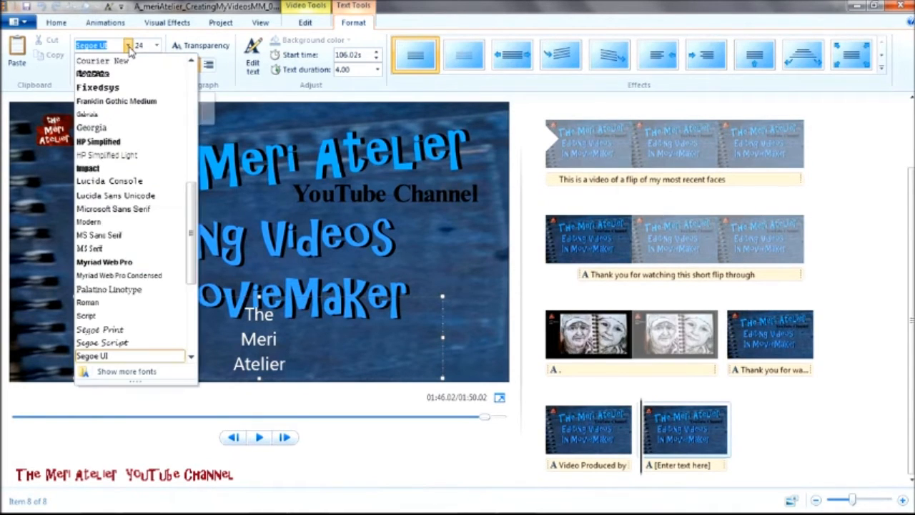
drag(193, 204, 192, 82)
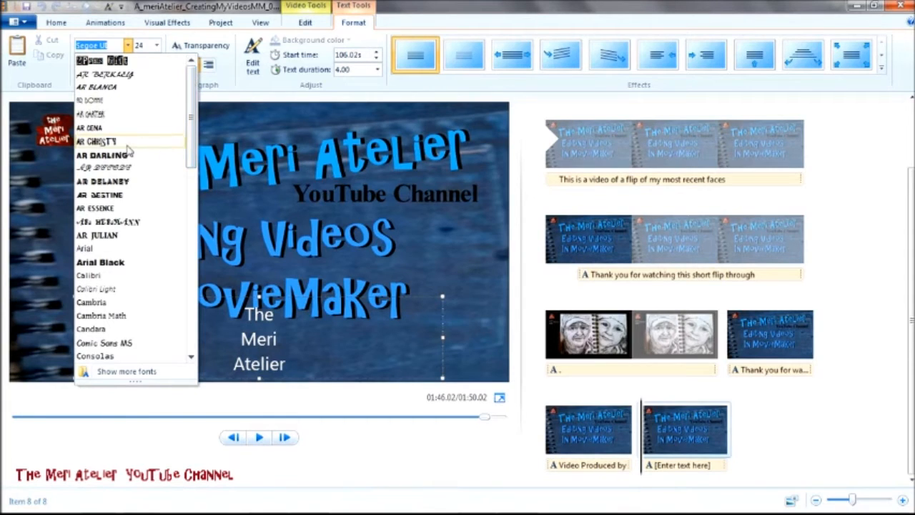
click(95, 143)
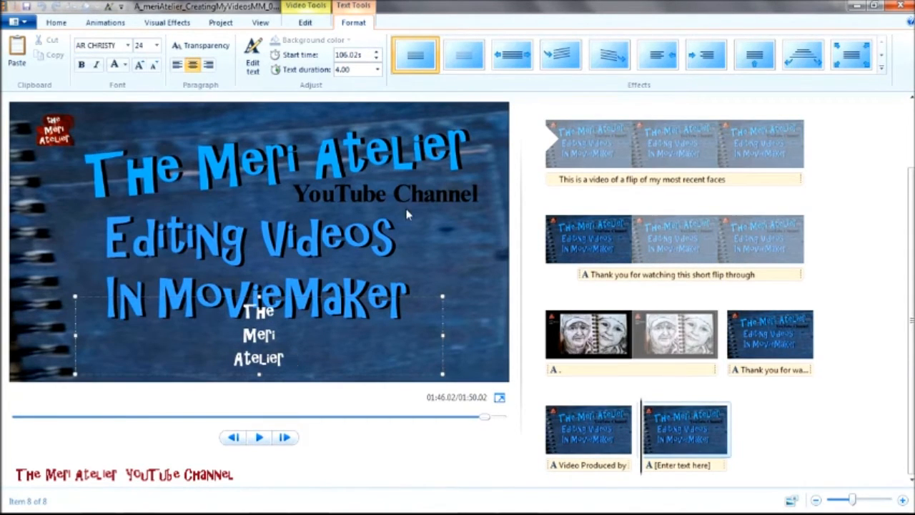
Move the new caption up to the middle of the frame, over the "Editing Videos" title line
click(305, 337)
click(263, 355)
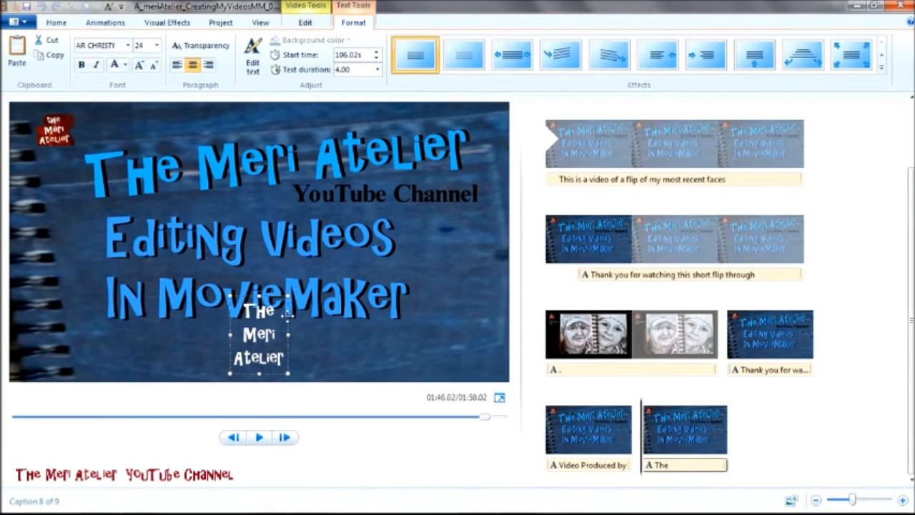
drag(249, 298, 241, 206)
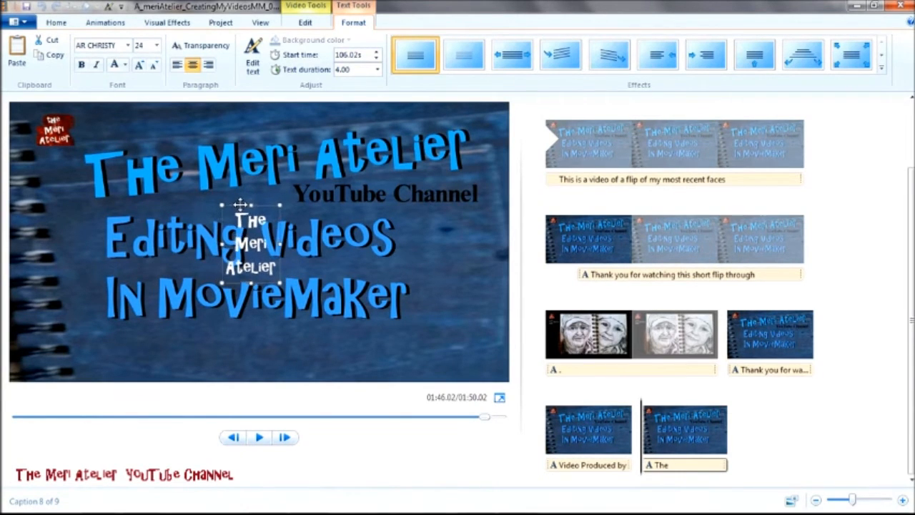
Try red and light purple as text colours for the new caption
click(125, 64)
click(129, 102)
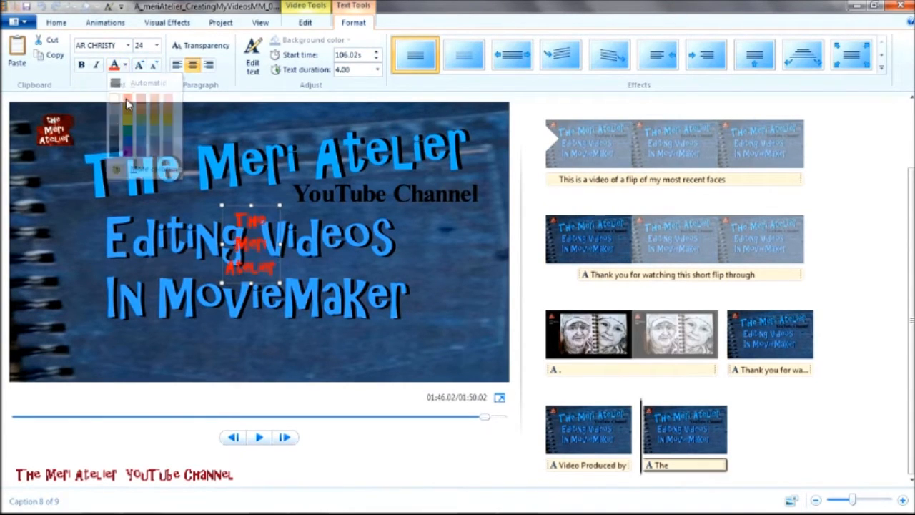
click(126, 65)
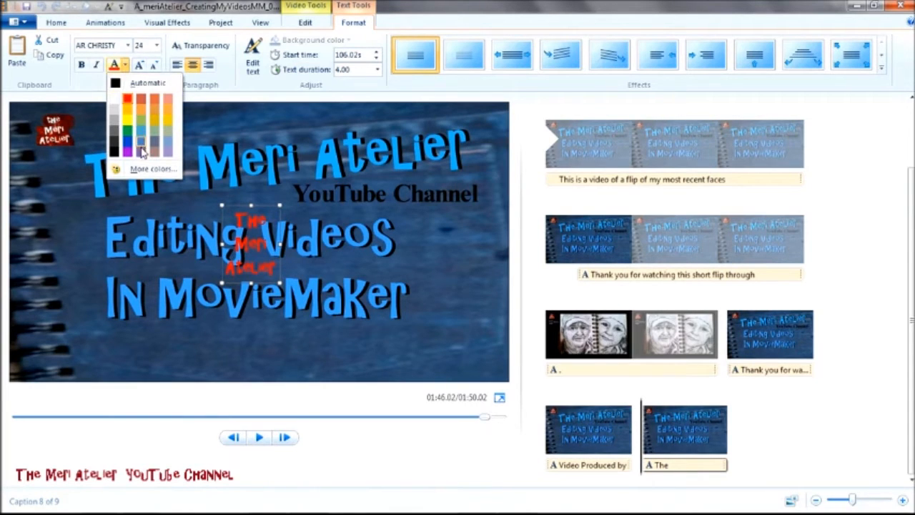
click(166, 151)
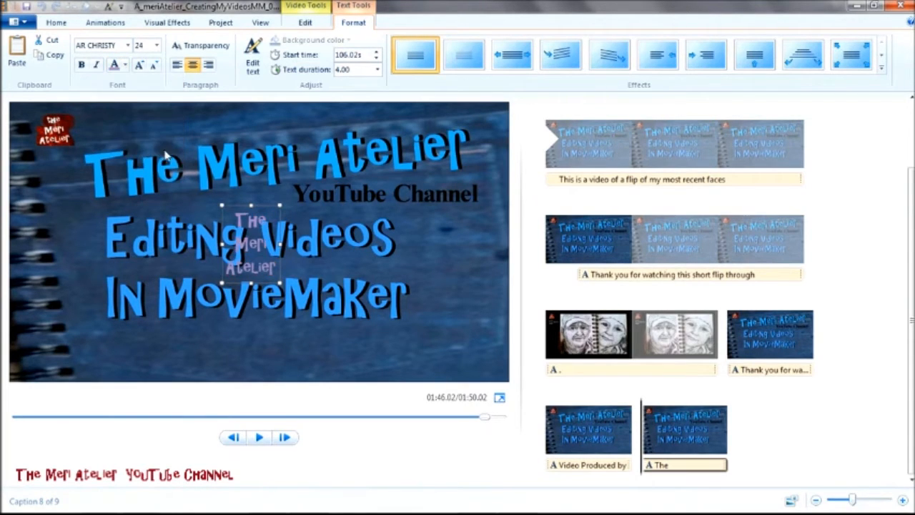
Colour the new caption's text with the green custom colour
click(122, 64)
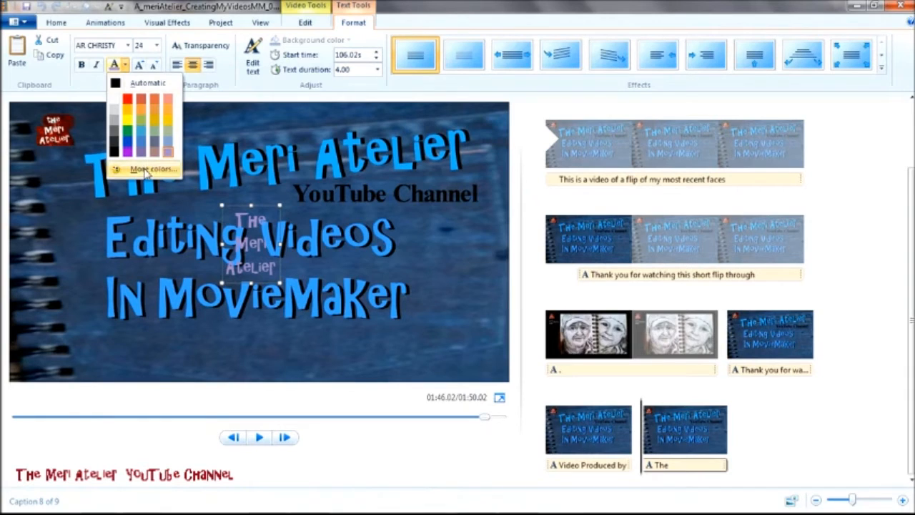
click(147, 172)
click(89, 153)
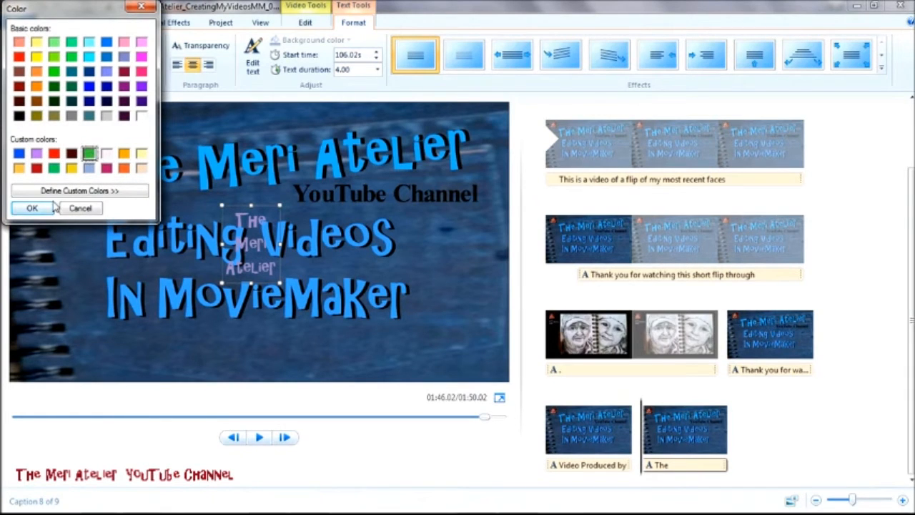
click(39, 208)
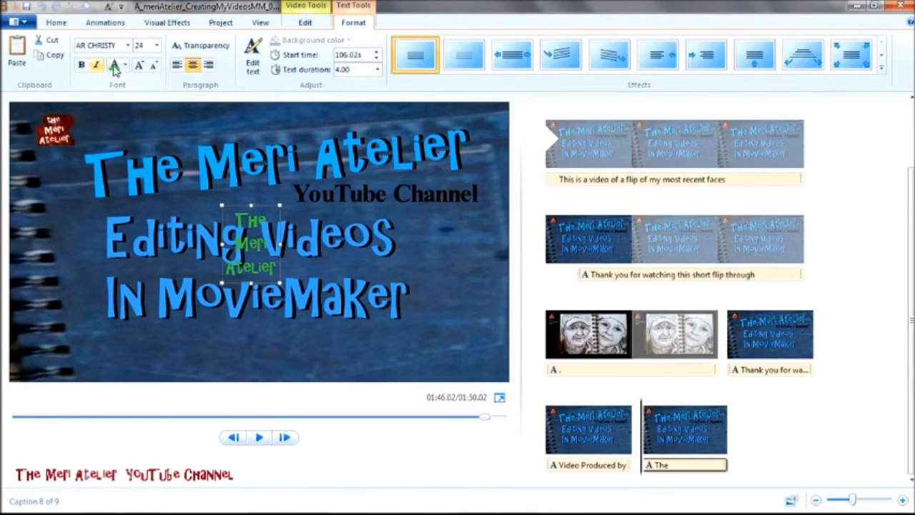
View the custom colour definition settings for the new caption's text
click(127, 68)
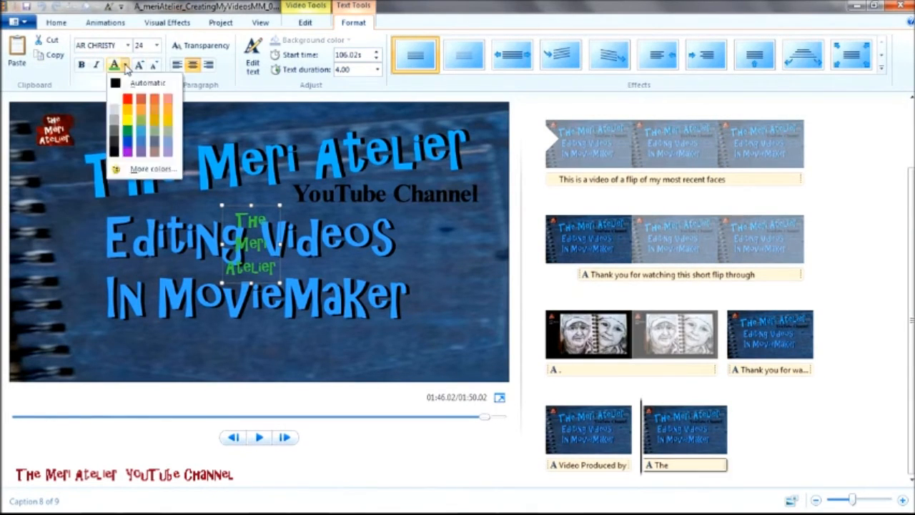
click(144, 173)
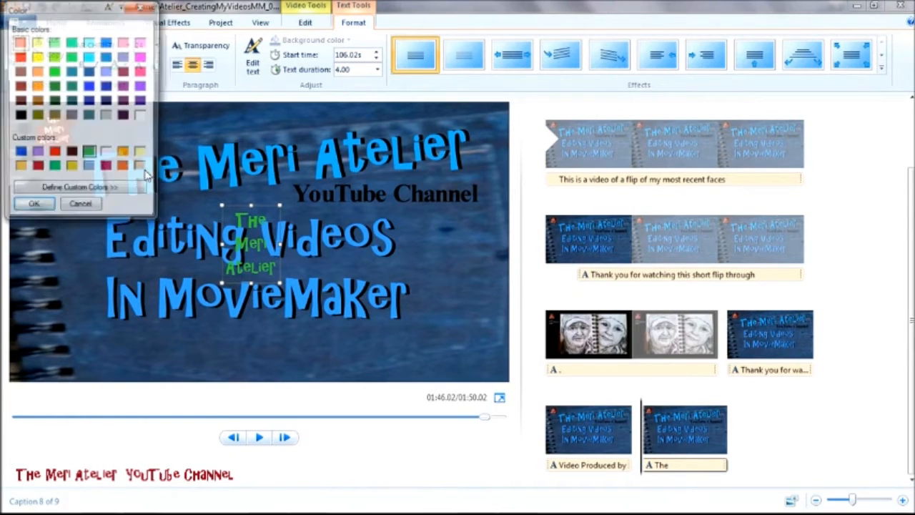
click(62, 193)
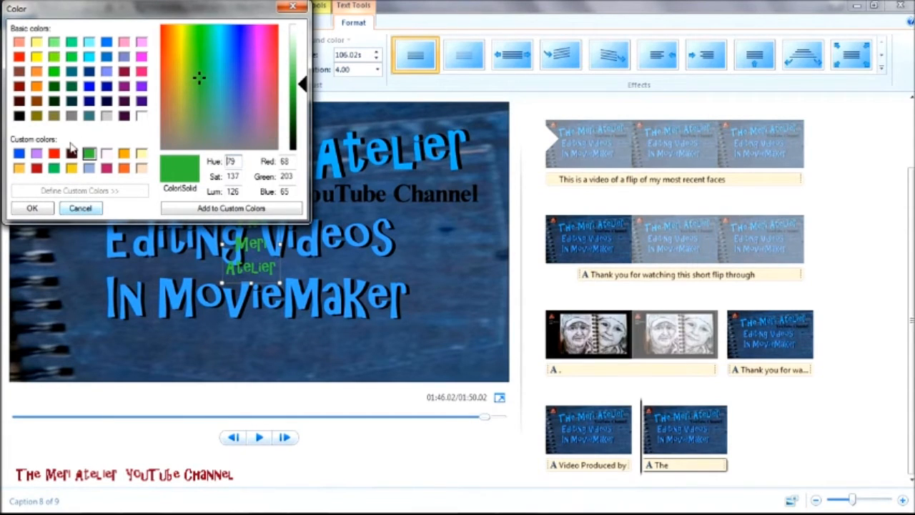
click(293, 8)
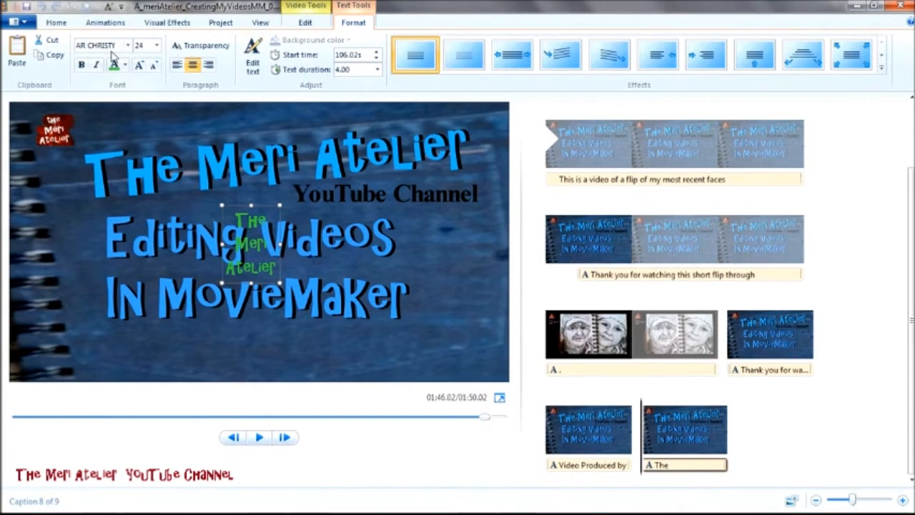
Colour the new caption's text white and enlarge it to font size 48
click(125, 65)
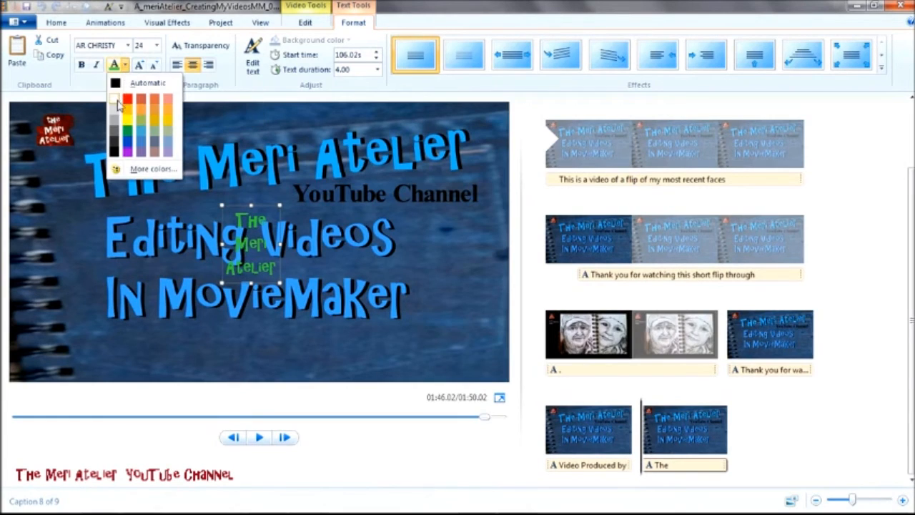
click(117, 102)
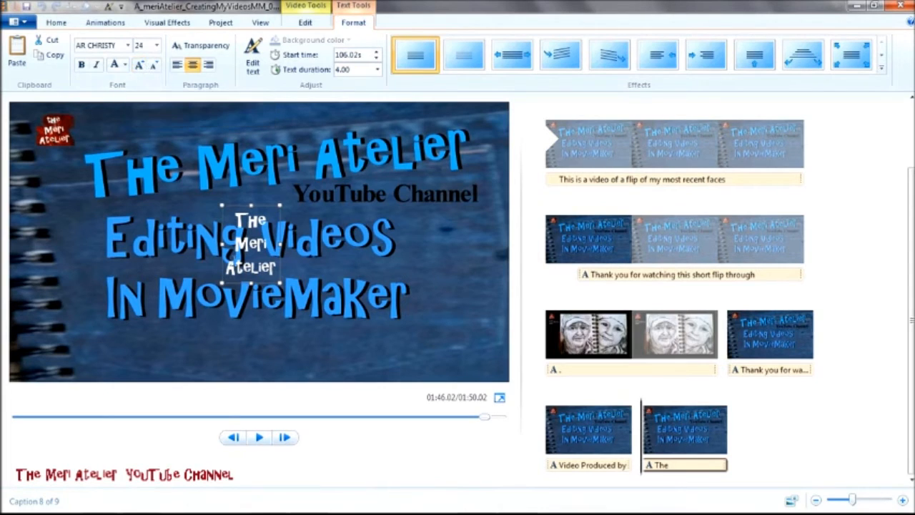
click(140, 67)
click(141, 67)
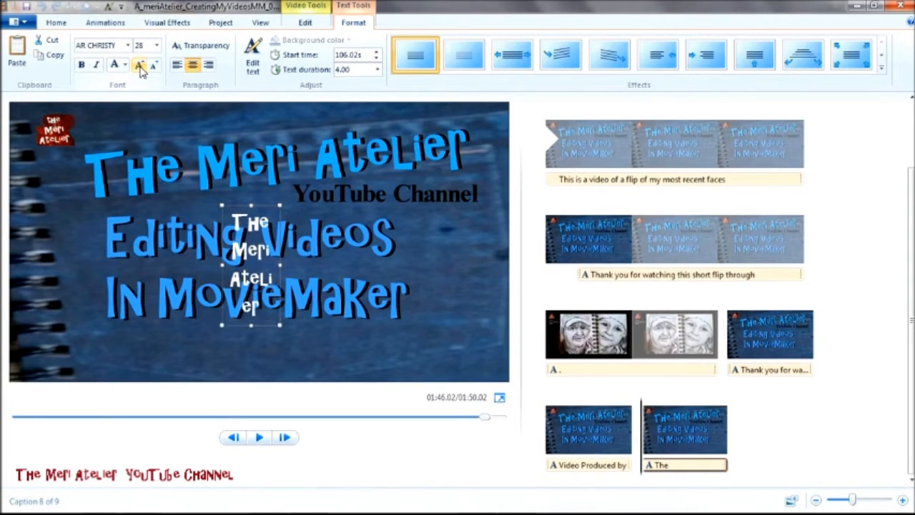
click(140, 68)
click(141, 68)
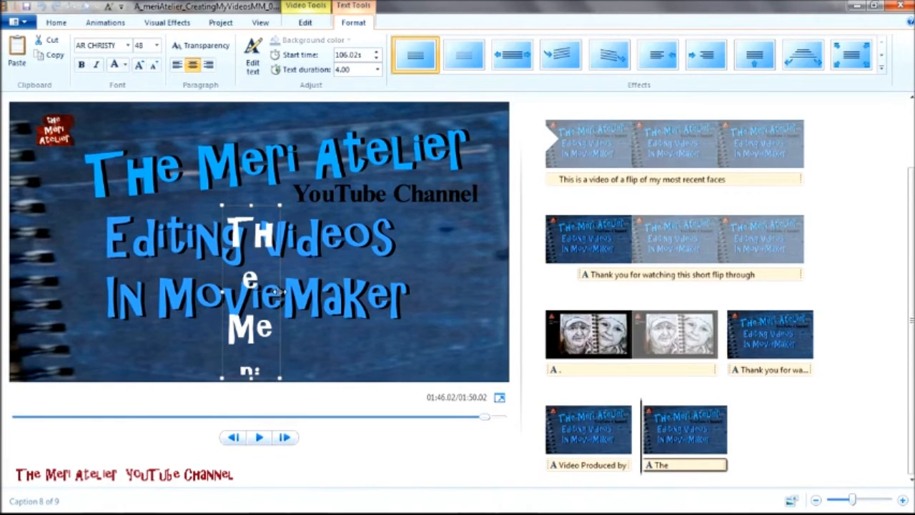
Widen the new caption's box so each word fits on its own line, and shift the box up and left
drag(280, 292, 393, 285)
drag(289, 204, 236, 178)
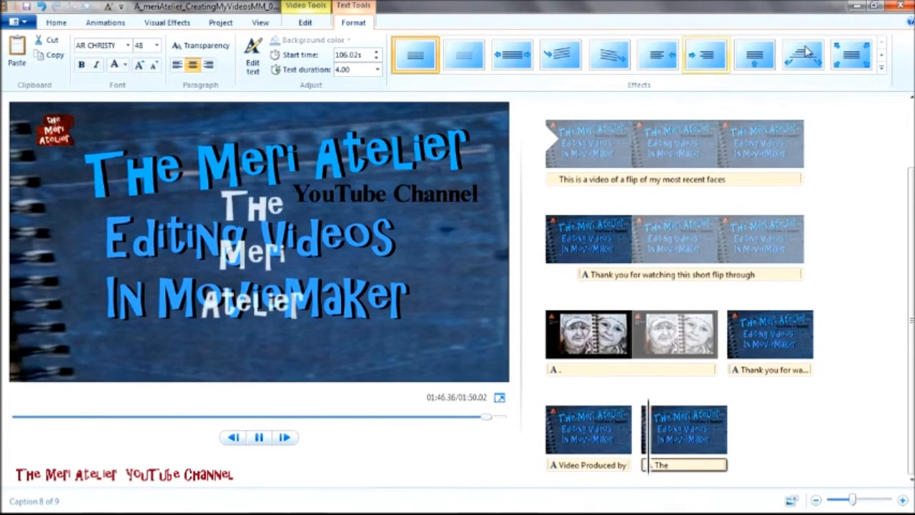
Apply the second Zoom effect to the new caption and preview it to the end of the video
click(882, 72)
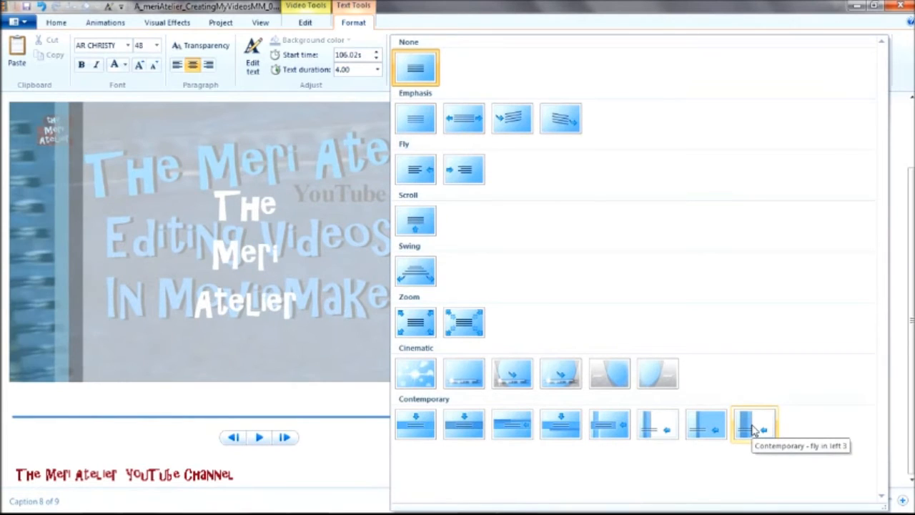
click(465, 325)
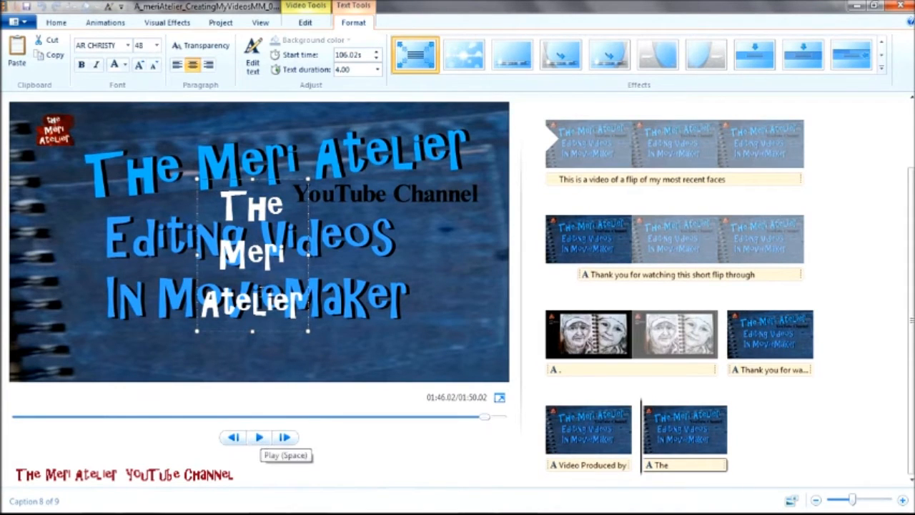
click(260, 437)
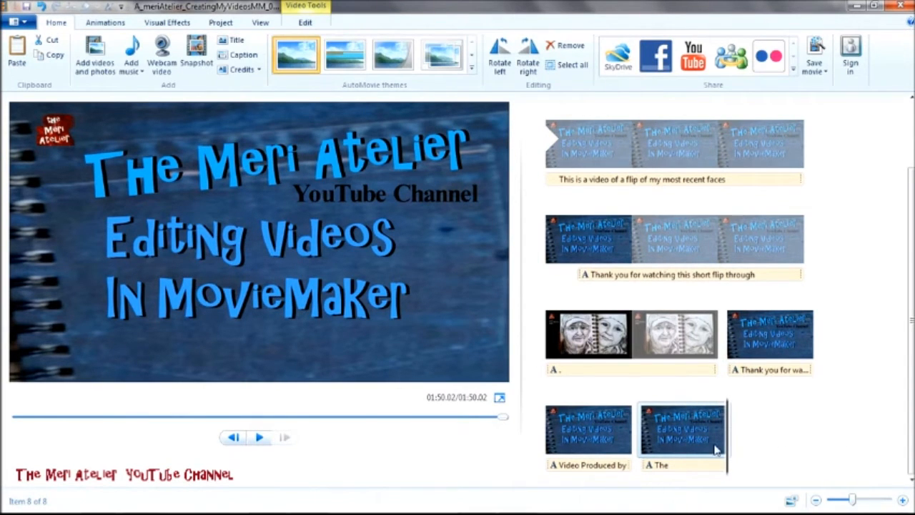
Remove the new "The Meri Atelier" caption from the last clip
right_click(663, 473)
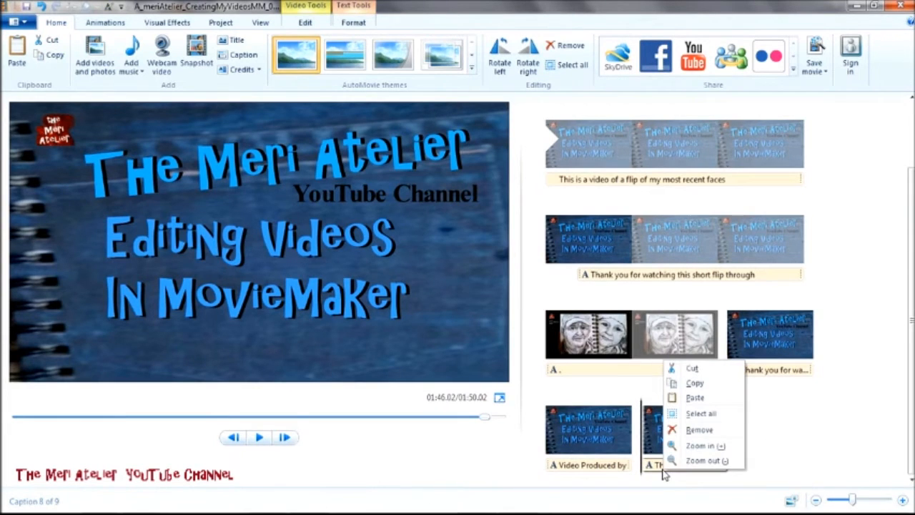
click(699, 430)
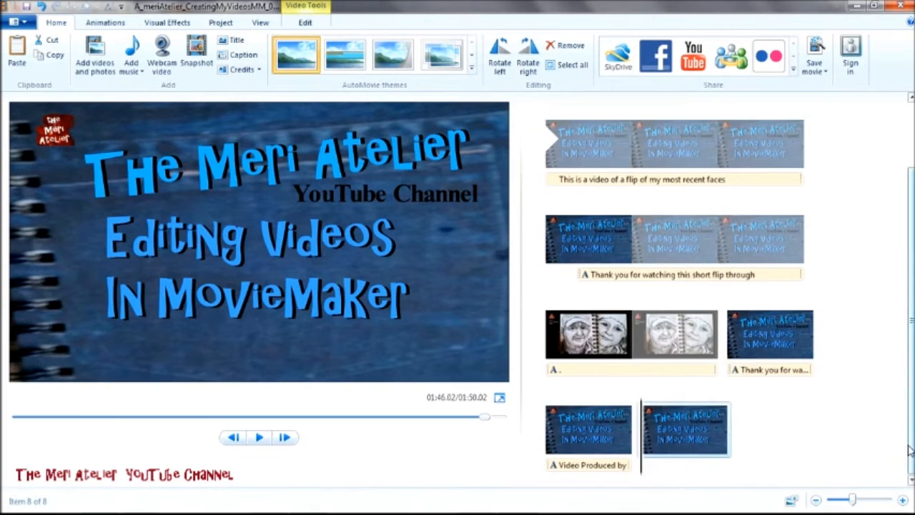
Examine the duration setting and the available durations for the first title clip
scroll(910, 449, up, 2)
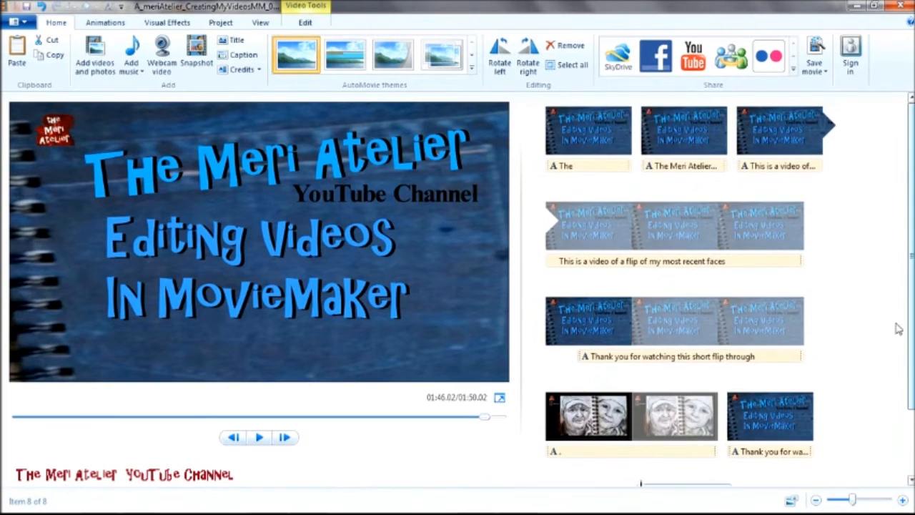
click(572, 134)
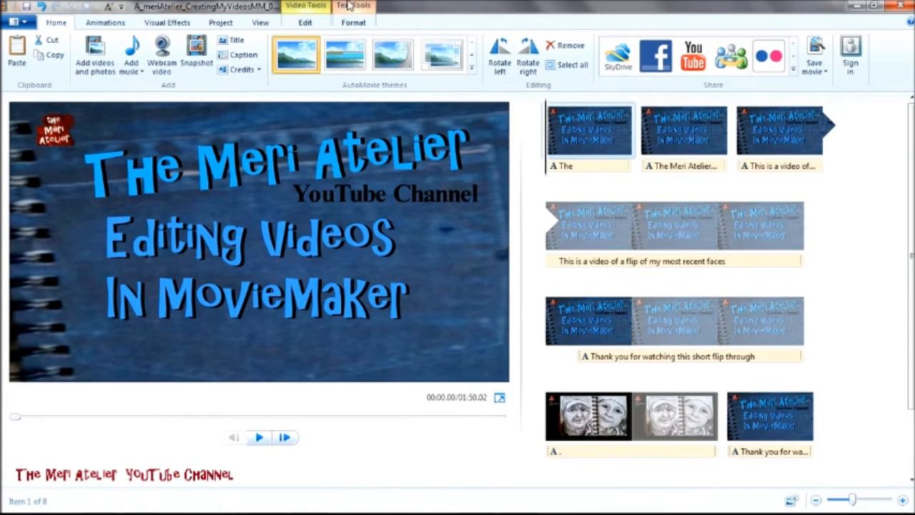
click(308, 6)
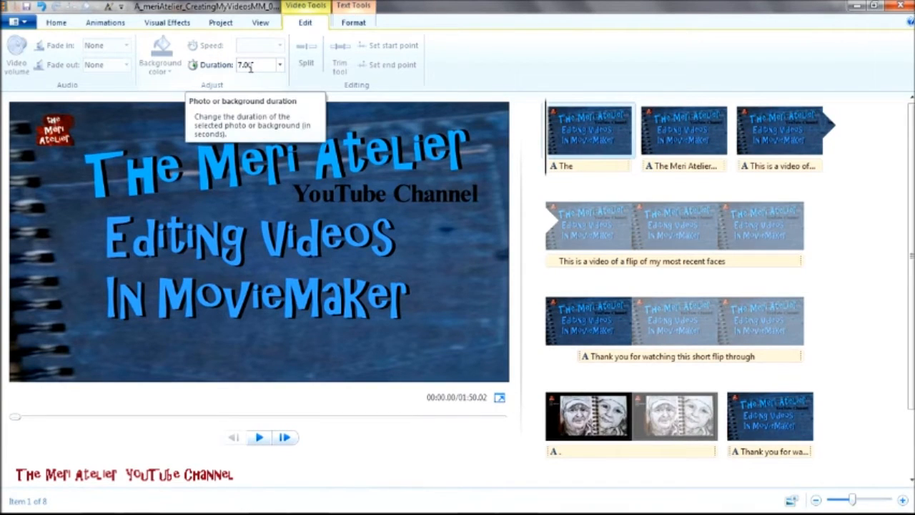
click(280, 65)
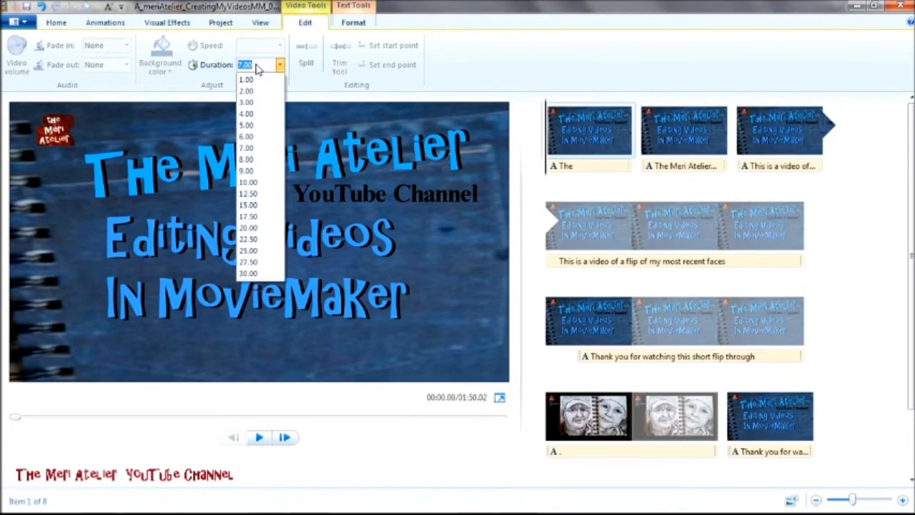
click(578, 58)
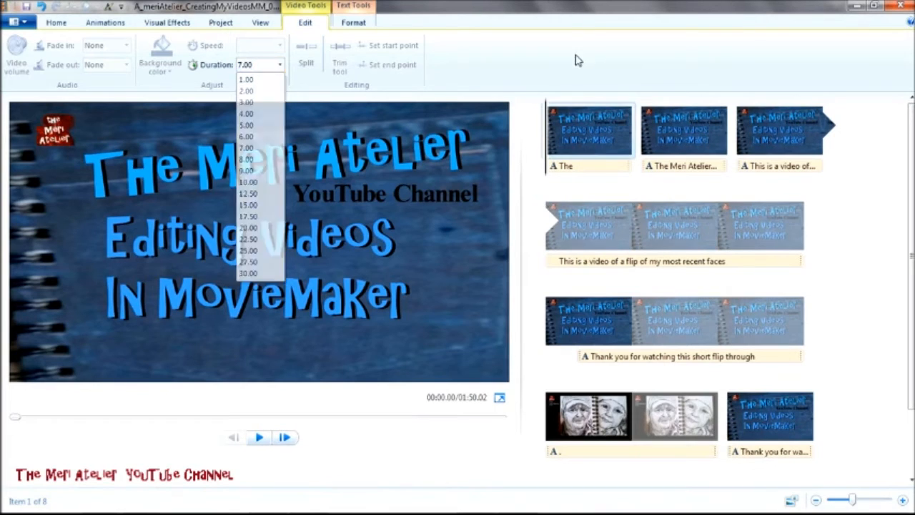
Play through the first title clip and part of the second, and return to the middle of the first clip's caption
click(257, 439)
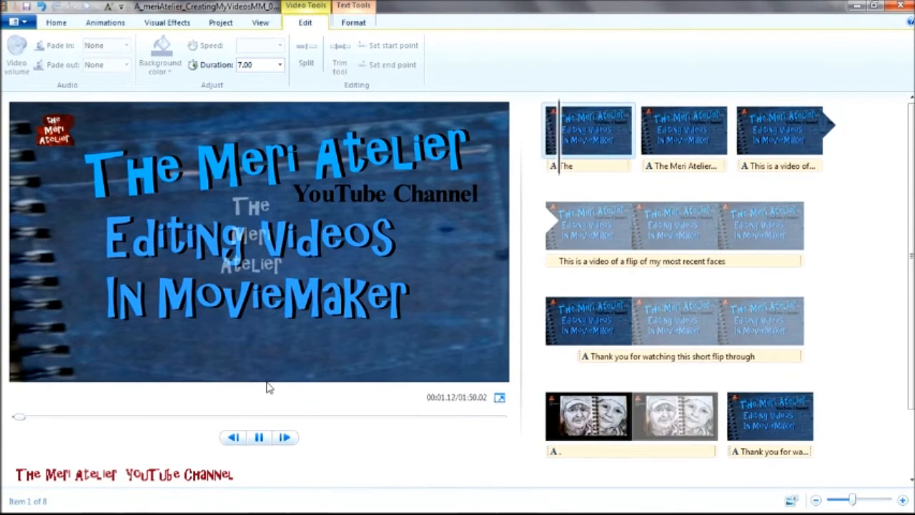
click(266, 439)
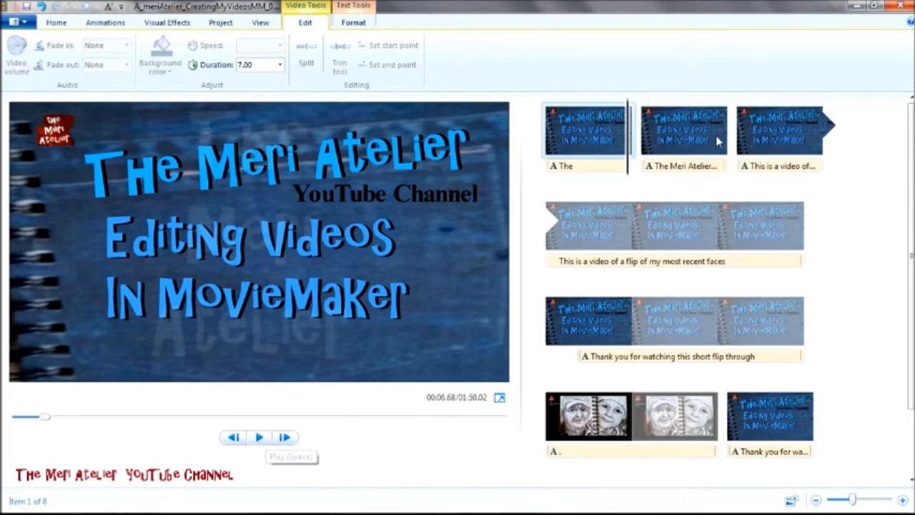
click(259, 438)
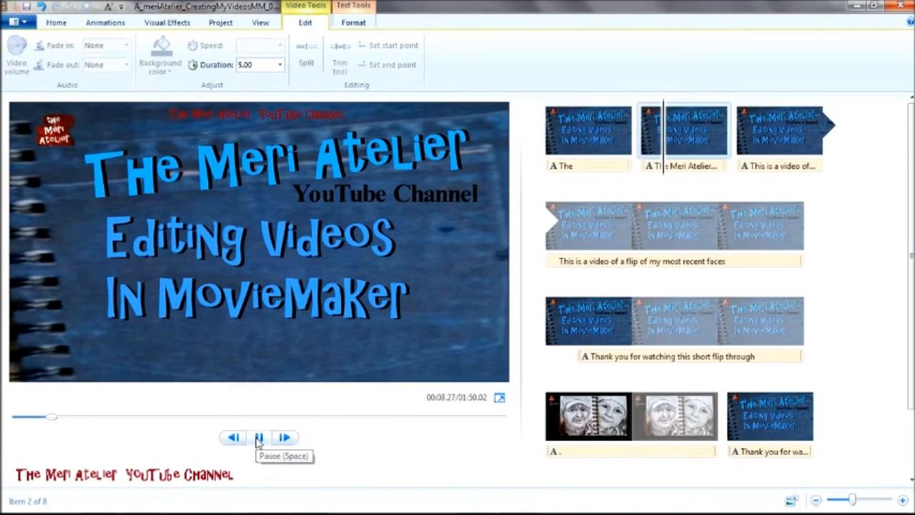
click(259, 438)
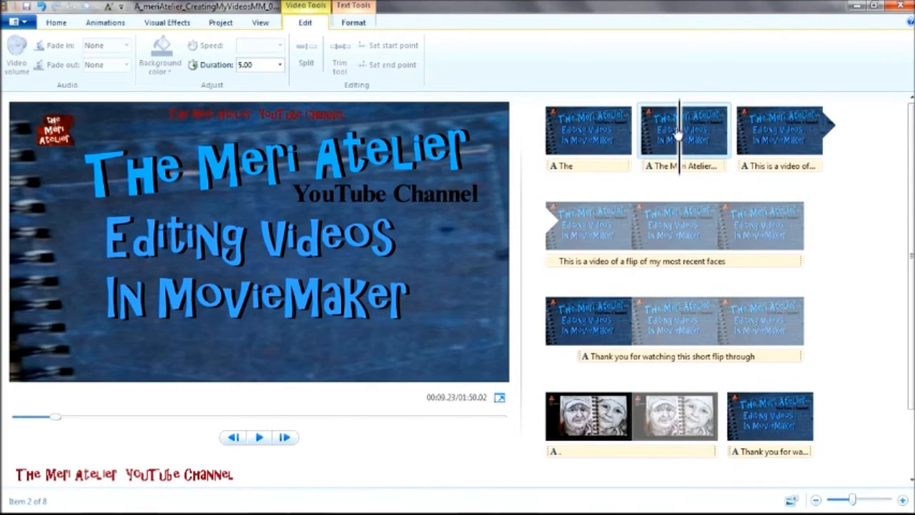
click(592, 135)
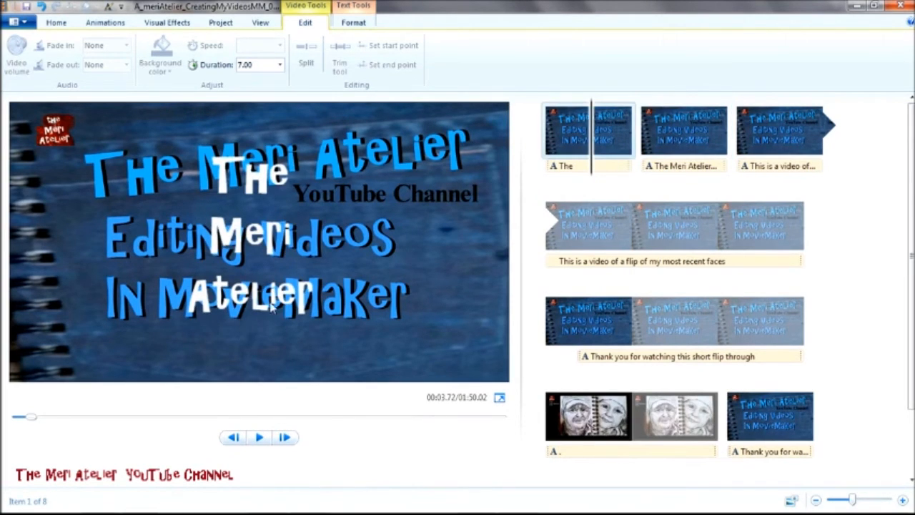
Highlight the "The Meri Atelier YouTube Channel" caption text on the second clip to inspect its placement
click(680, 133)
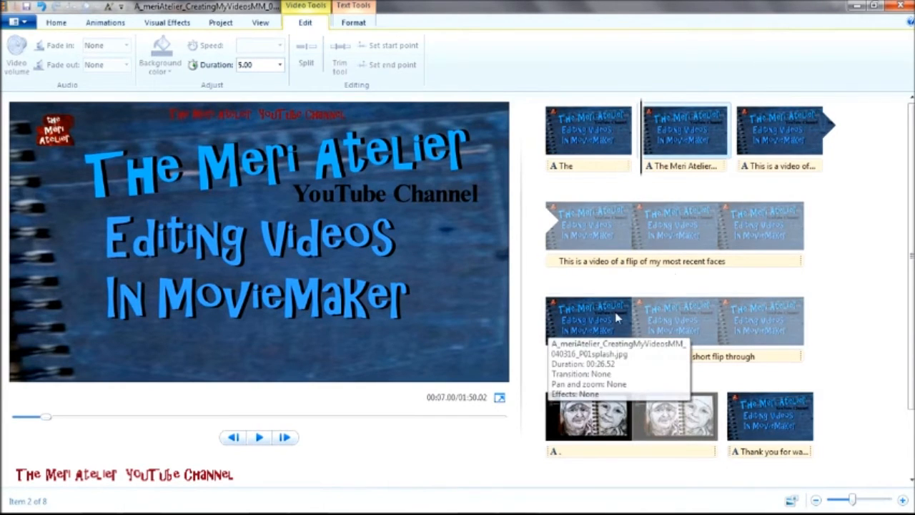
click(239, 116)
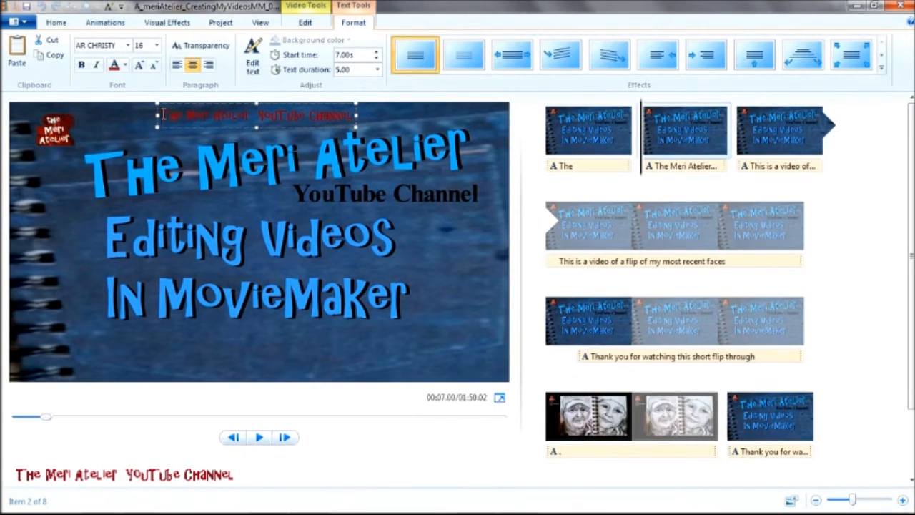
drag(163, 115, 353, 115)
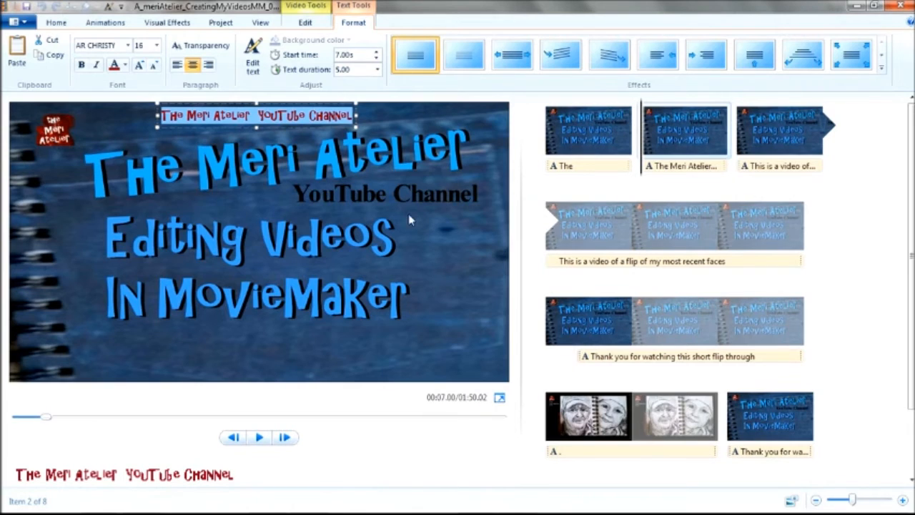
click(464, 256)
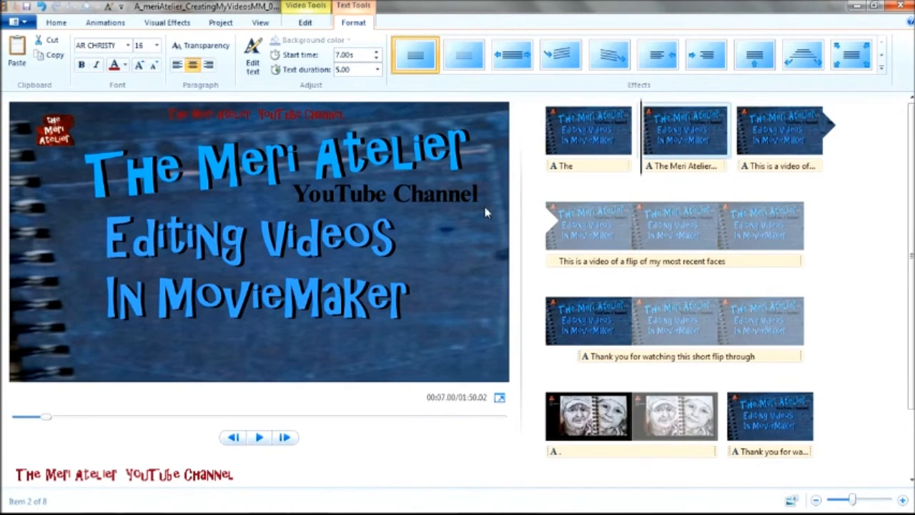
click(279, 115)
drag(176, 117, 337, 118)
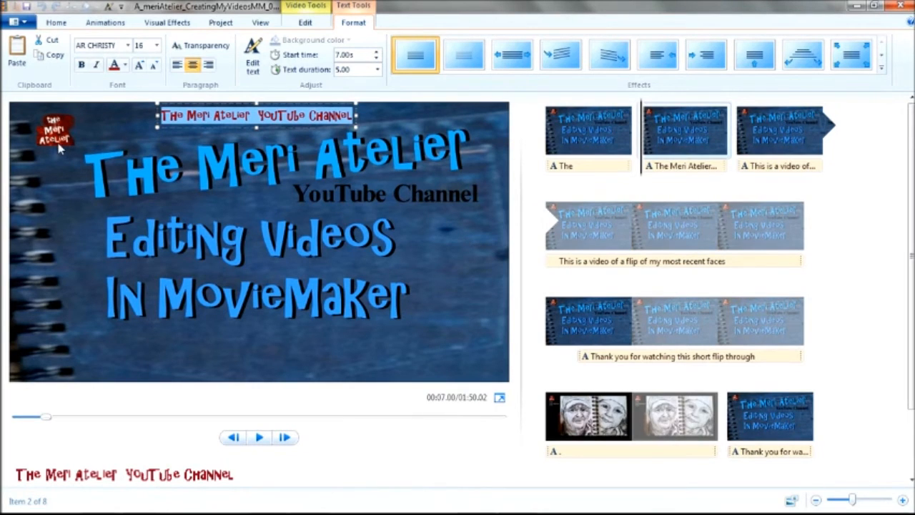
Review the first three title clips in turn, playing the start of the third clip's "This is a video of a flip" caption
click(581, 137)
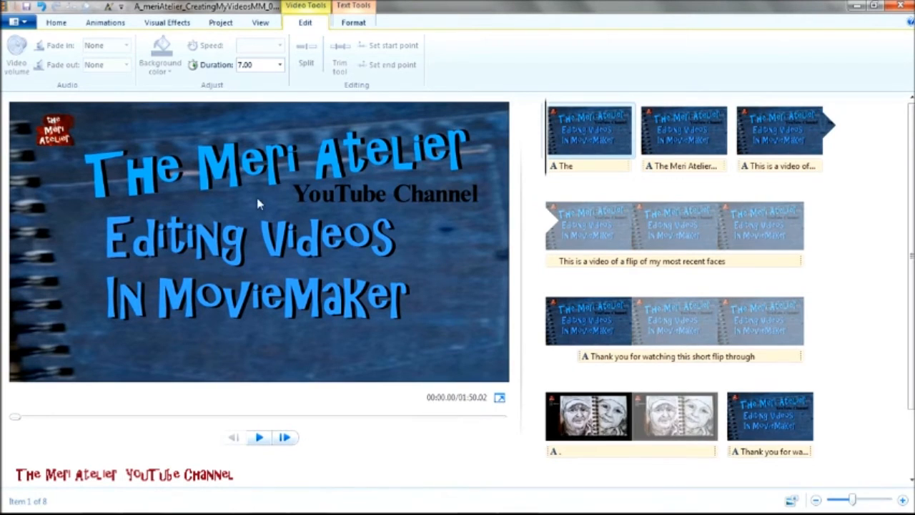
click(691, 145)
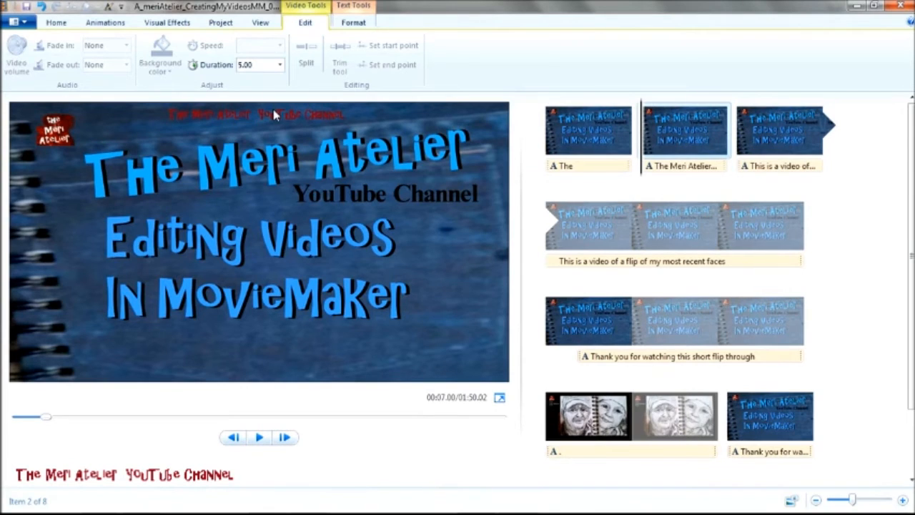
click(763, 139)
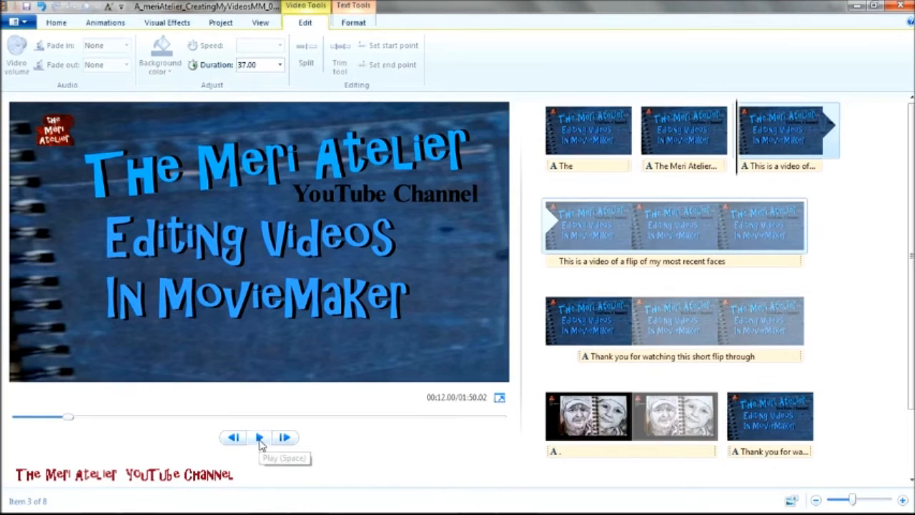
click(260, 438)
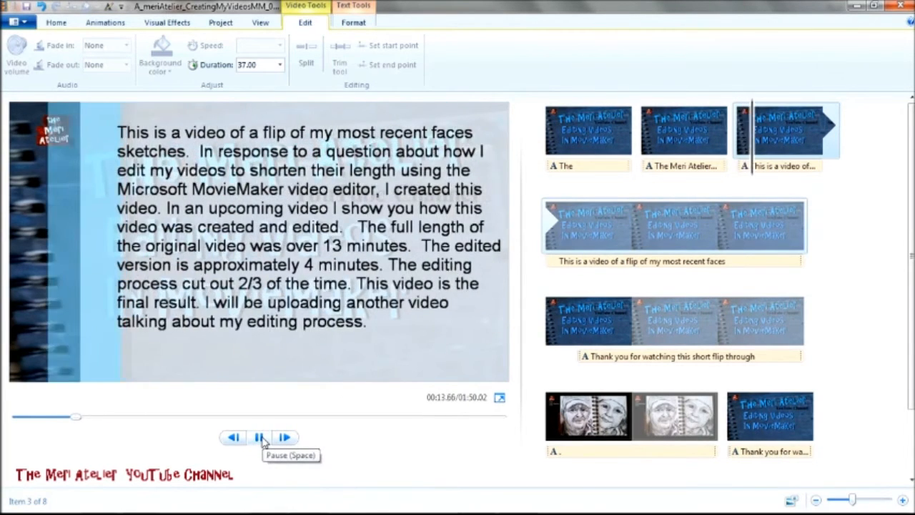
click(685, 136)
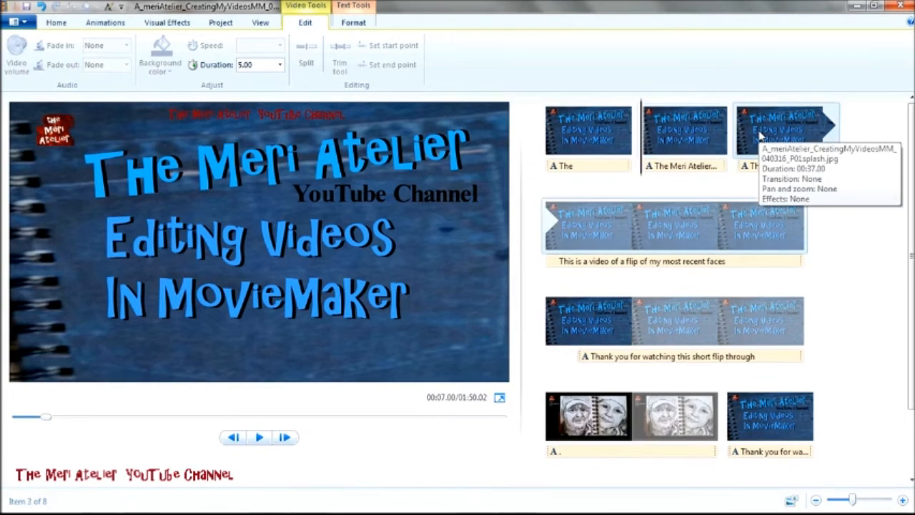
click(760, 131)
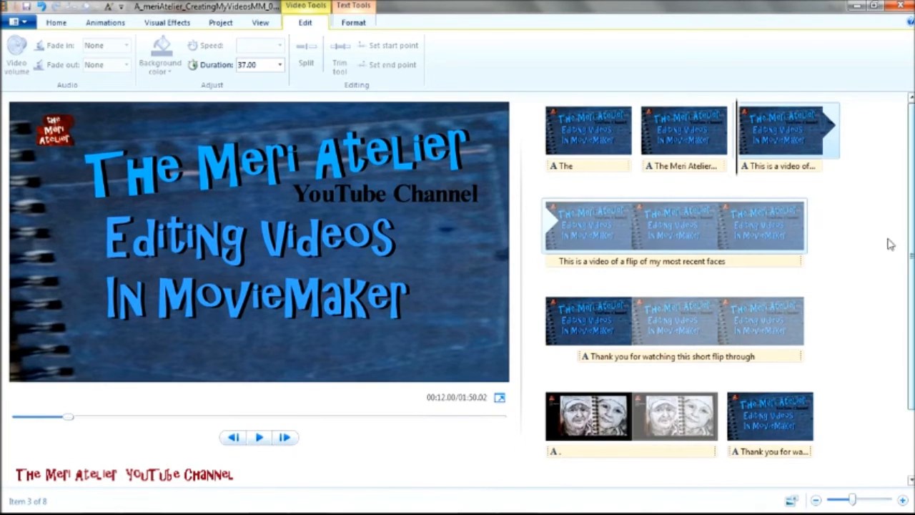
Select the closing title clip captioned "Thank you for watching" and play the start of its caption
scroll(899, 302, down, 1)
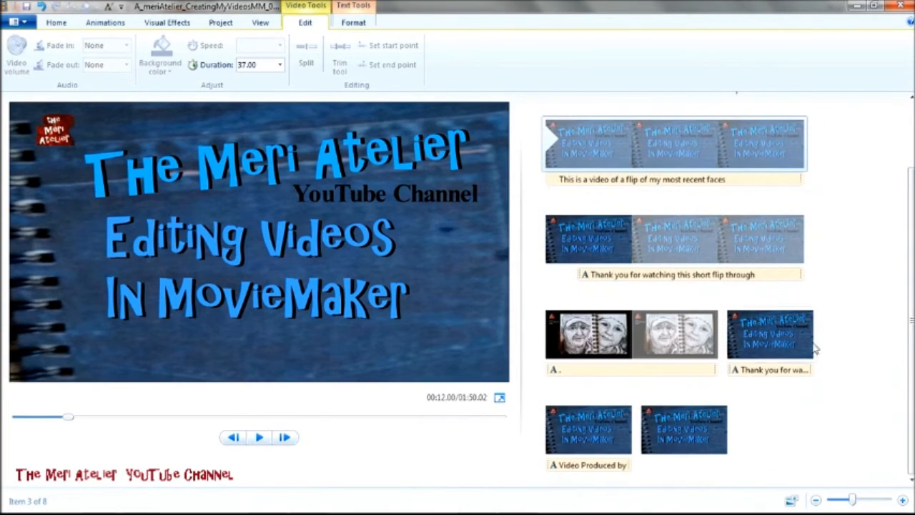
click(786, 354)
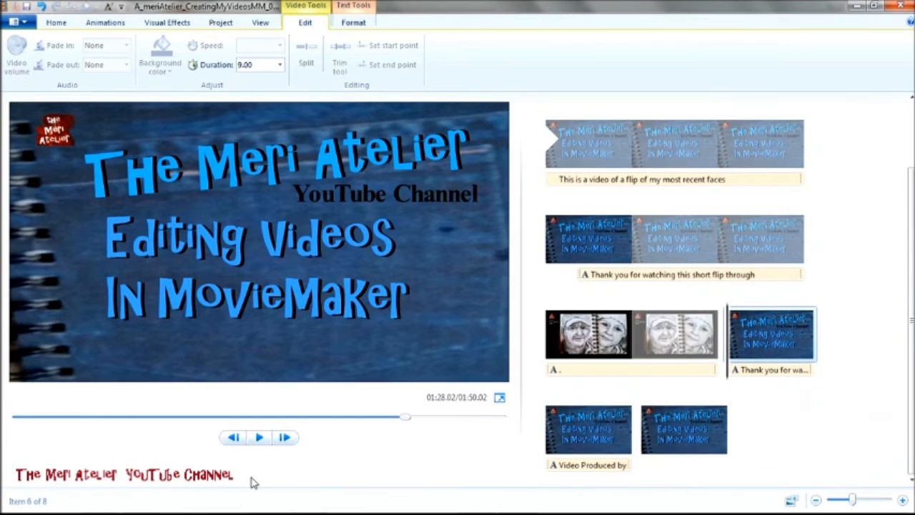
click(260, 439)
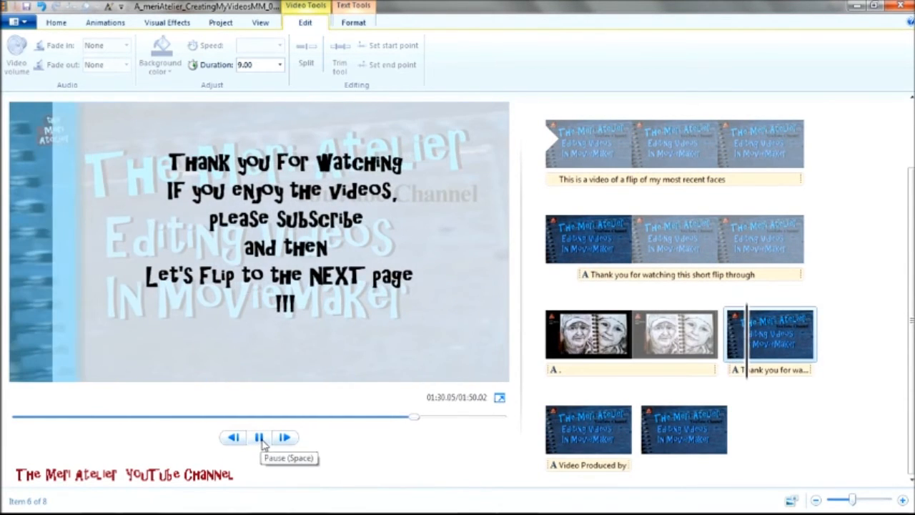
click(259, 437)
scroll(830, 125, up, 1)
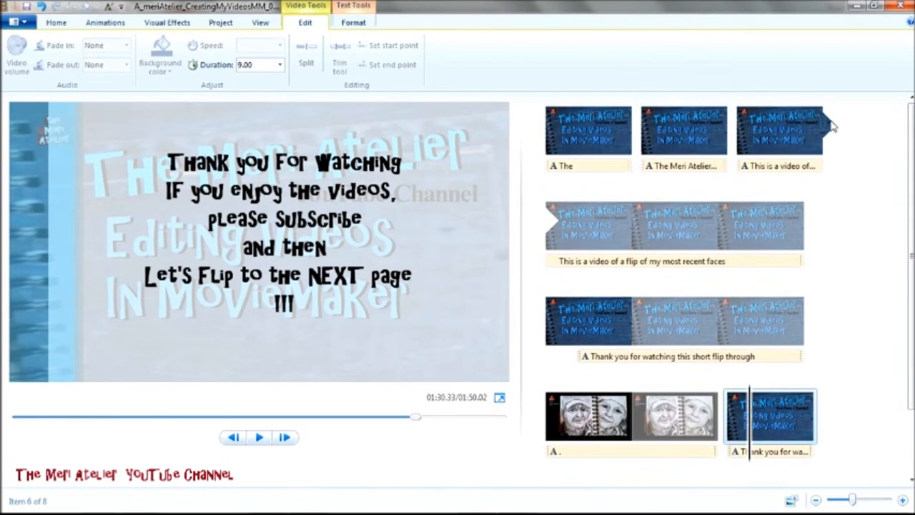
Preview the Contemporary - fly in left 1 text effect on the third title clip's caption and inspect the displayed text
click(761, 143)
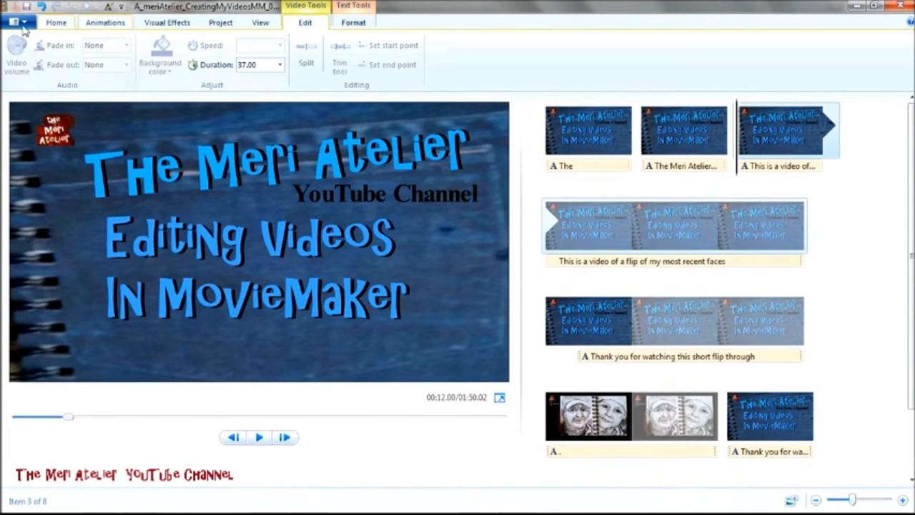
click(61, 23)
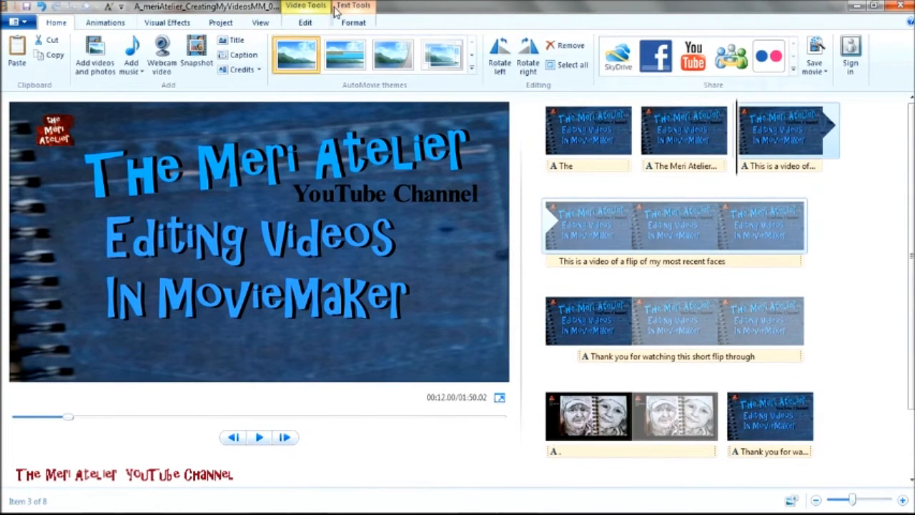
click(365, 7)
click(514, 60)
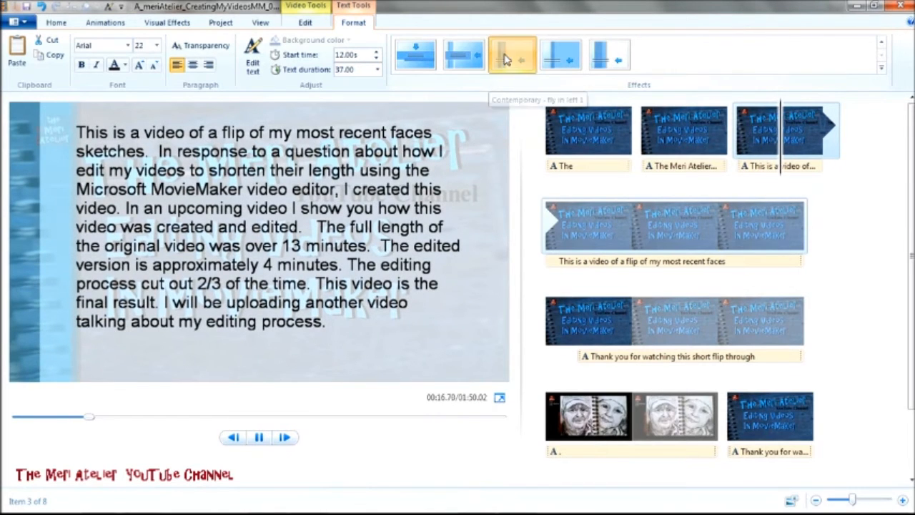
click(774, 147)
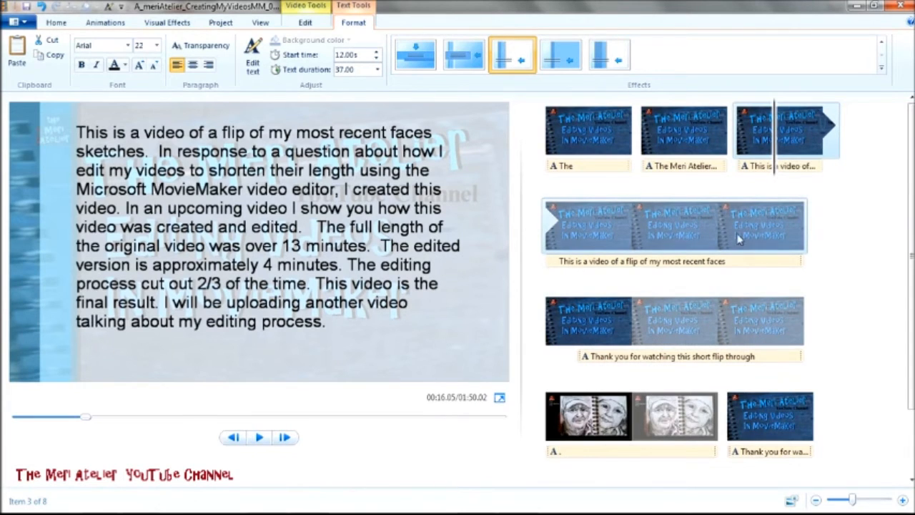
Add the video 20160404_125211.mp4 after the third title clip, listing the folder's files in Details view with a wider Name column
click(739, 239)
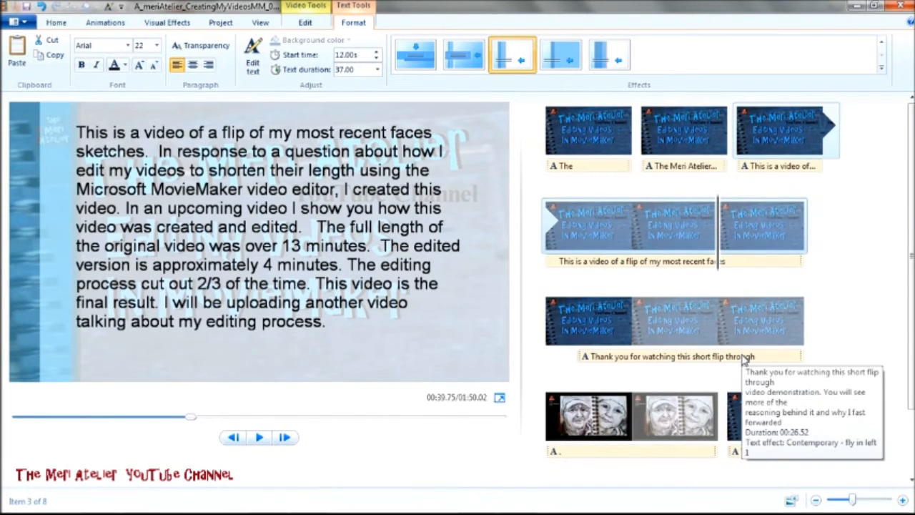
click(57, 23)
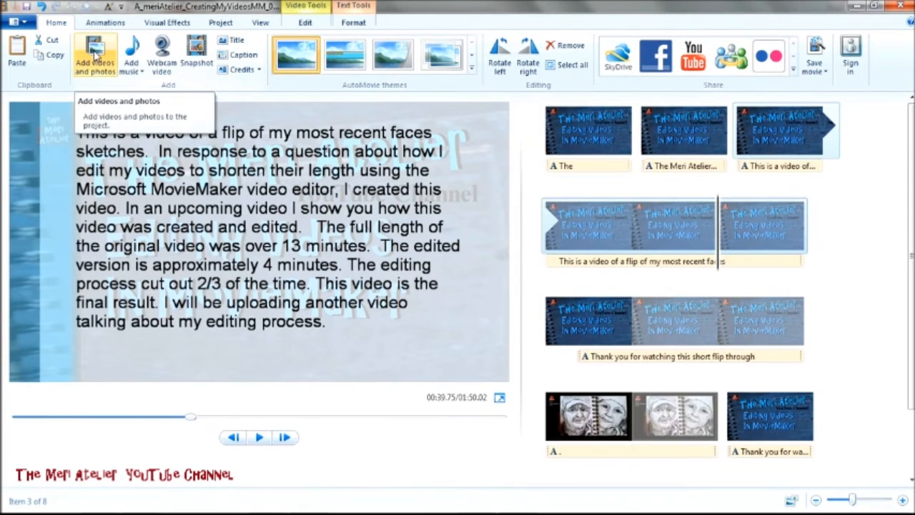
click(95, 60)
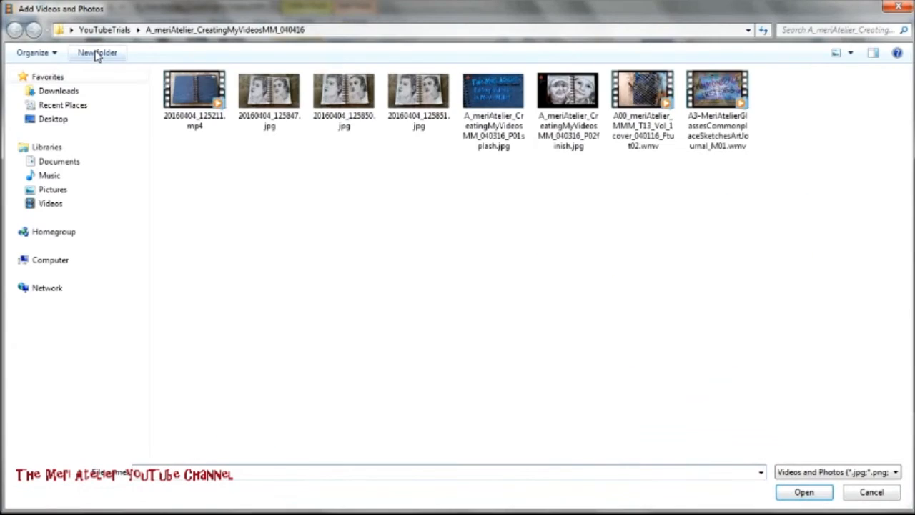
click(852, 56)
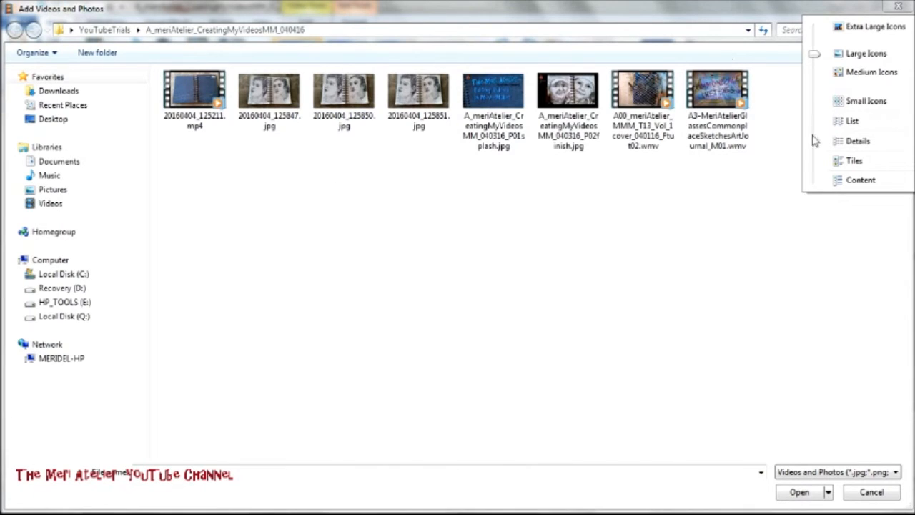
click(850, 142)
drag(291, 71, 419, 71)
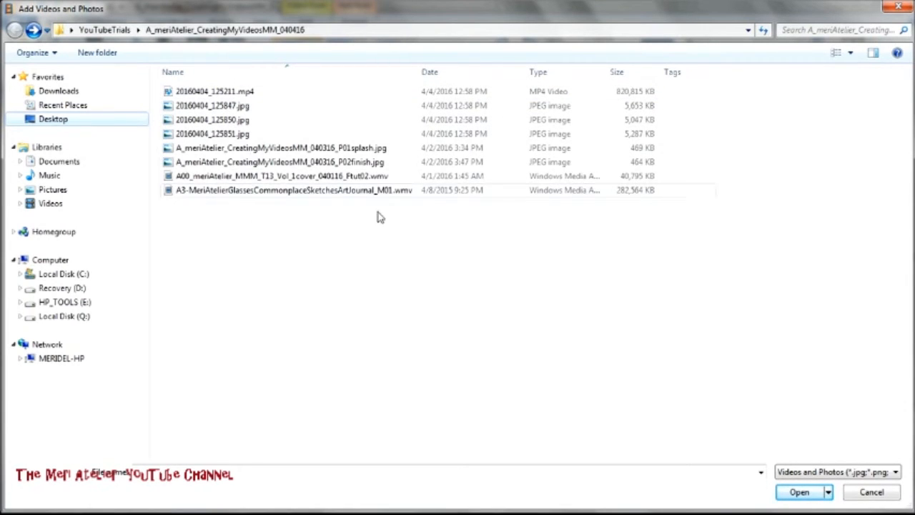
click(213, 93)
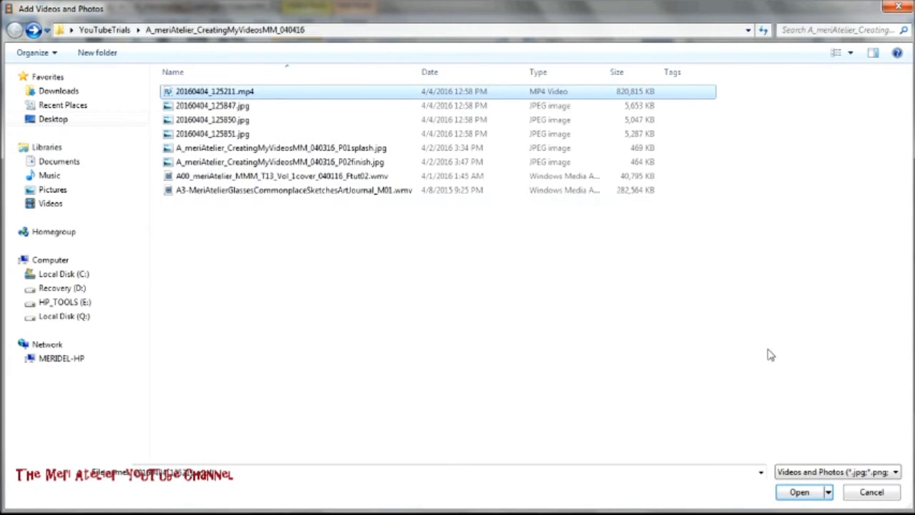
click(801, 492)
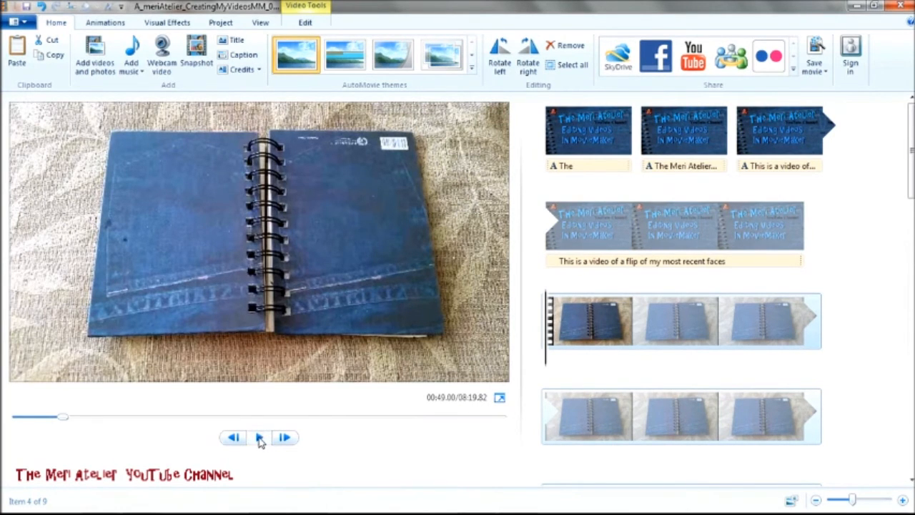
Play the added notebook video from its start to the portrait sketch, pausing to look for a cutting point
click(260, 439)
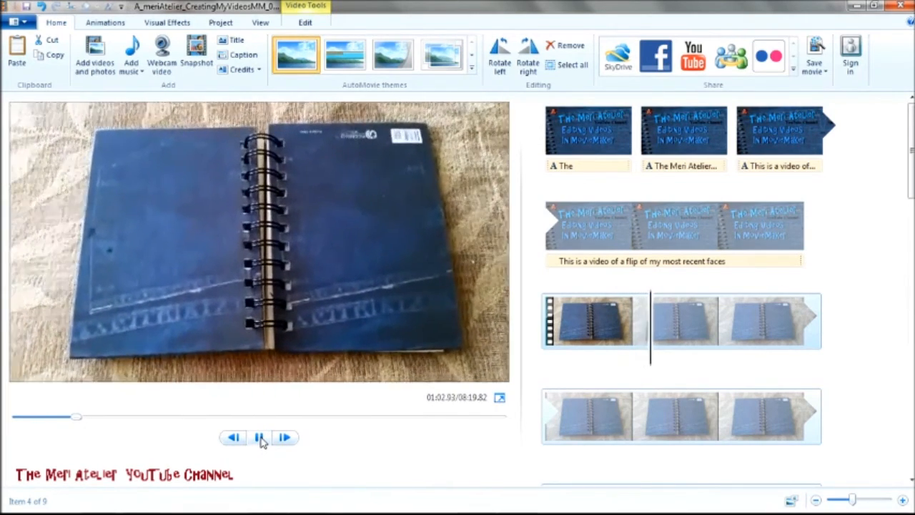
click(261, 439)
click(261, 439)
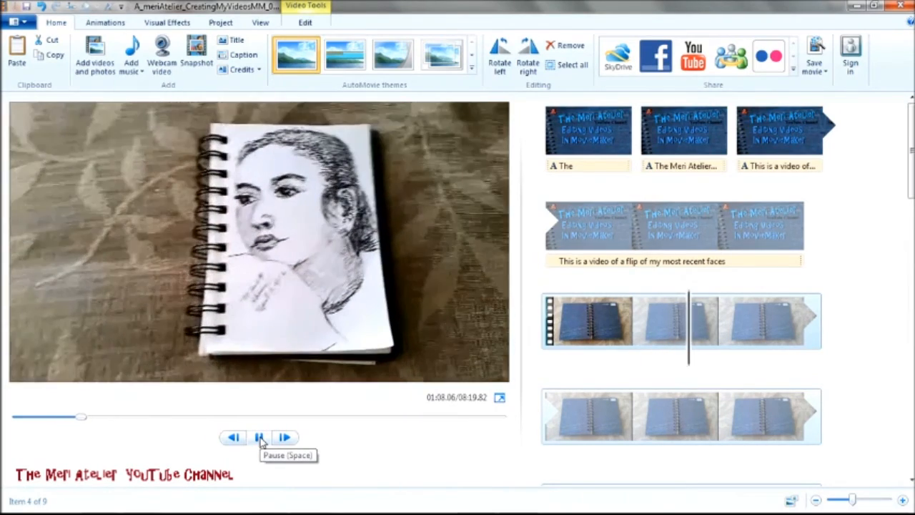
click(261, 438)
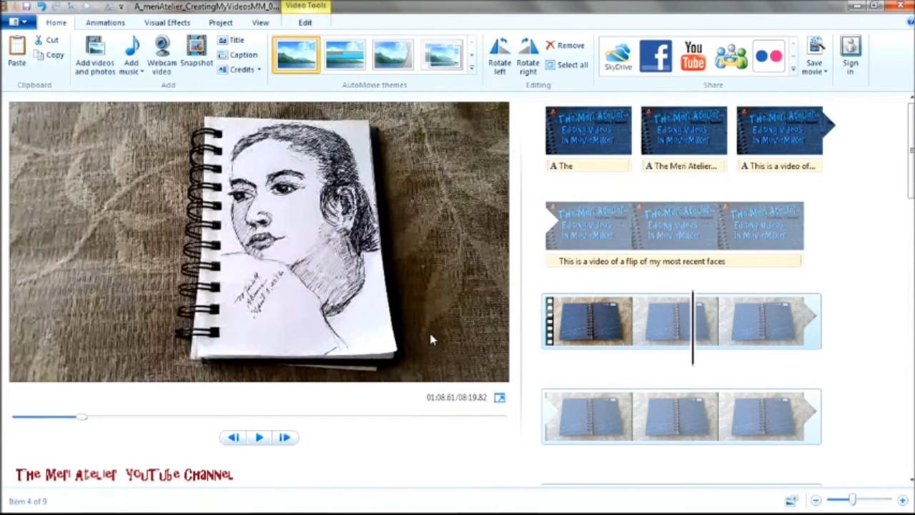
click(259, 439)
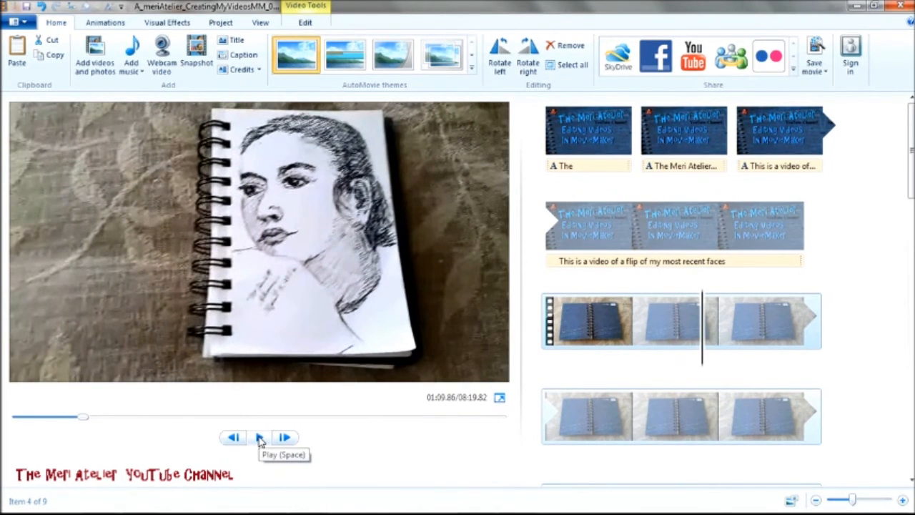
Rewind the notebook video slightly, replay to the portrait sketch and split the clip at 01:08.70
drag(704, 331, 674, 334)
click(261, 437)
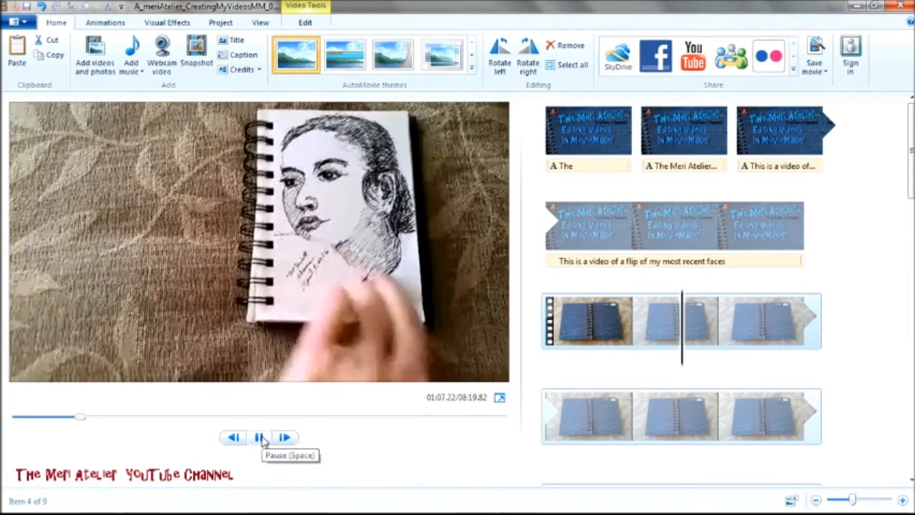
click(261, 438)
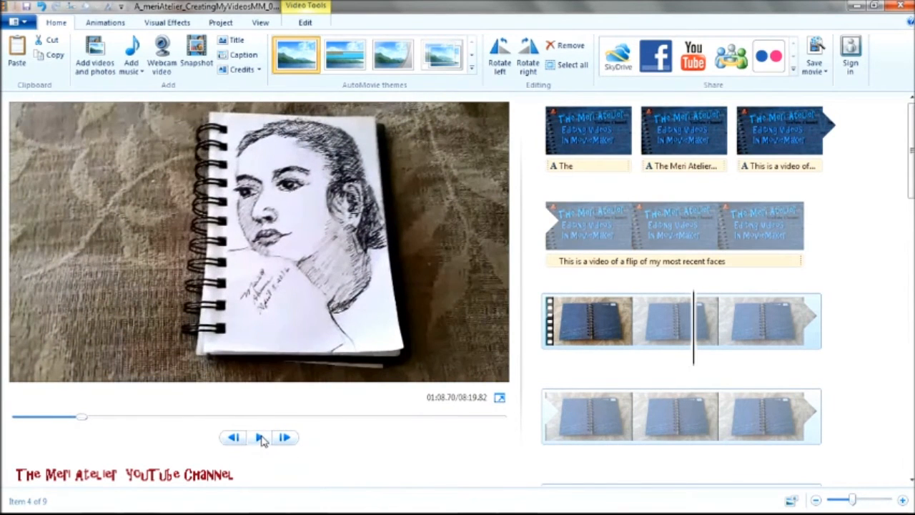
click(315, 26)
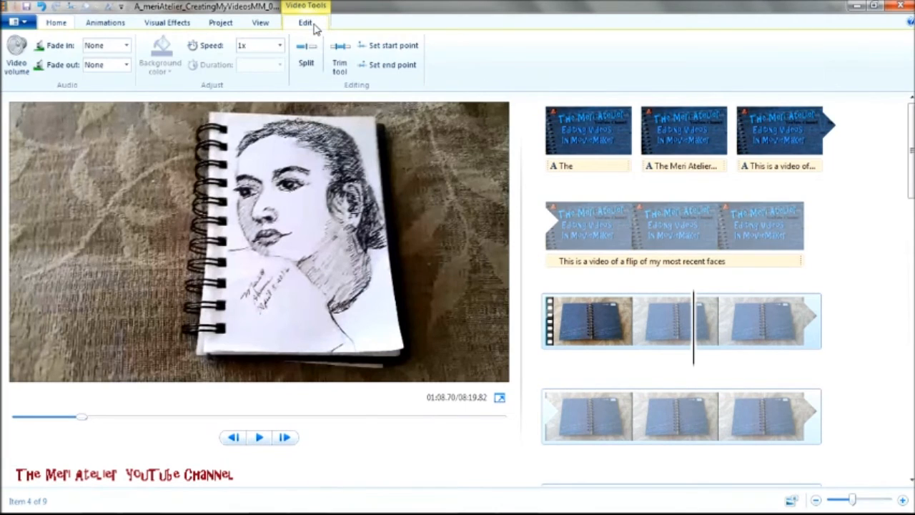
click(310, 63)
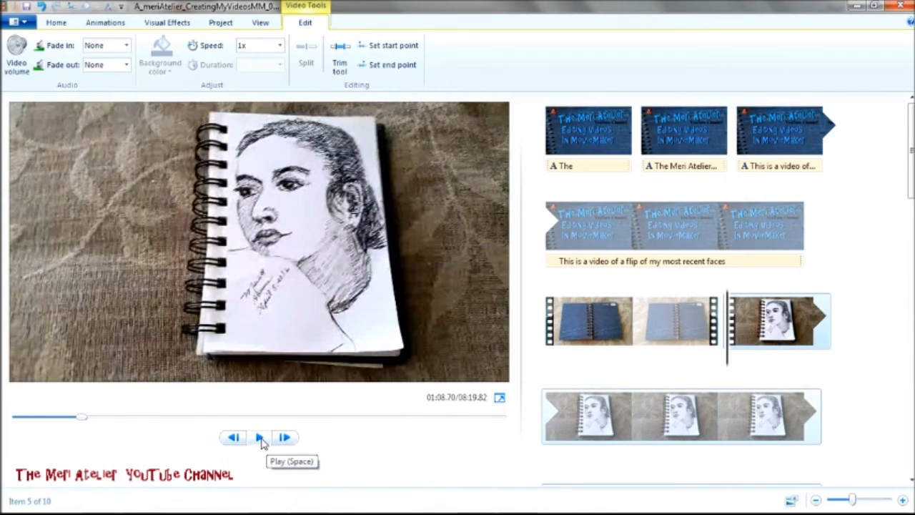
Play on briefly from the first cut and split the portrait footage again at 01:10.81
click(259, 439)
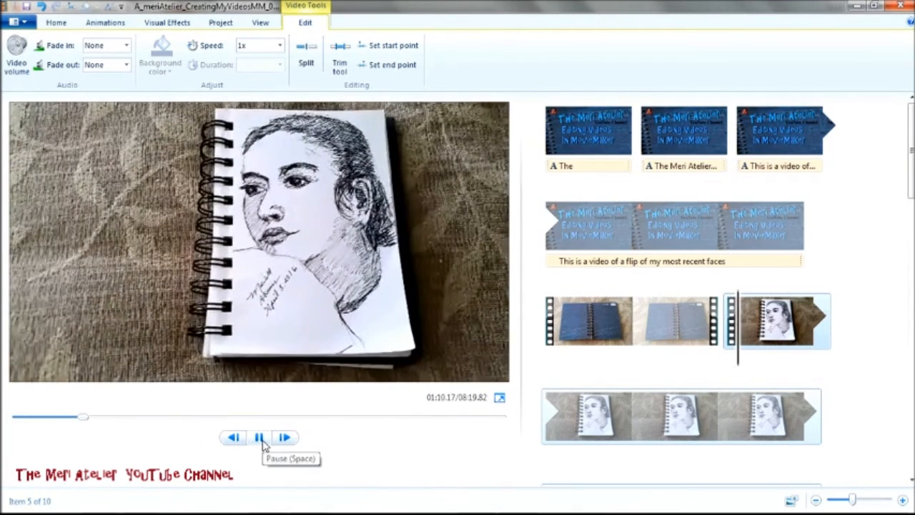
click(262, 442)
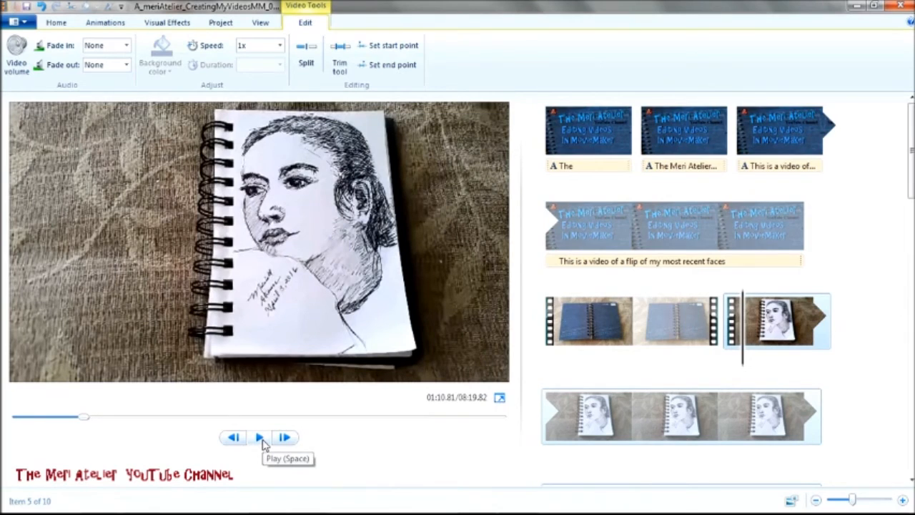
click(308, 60)
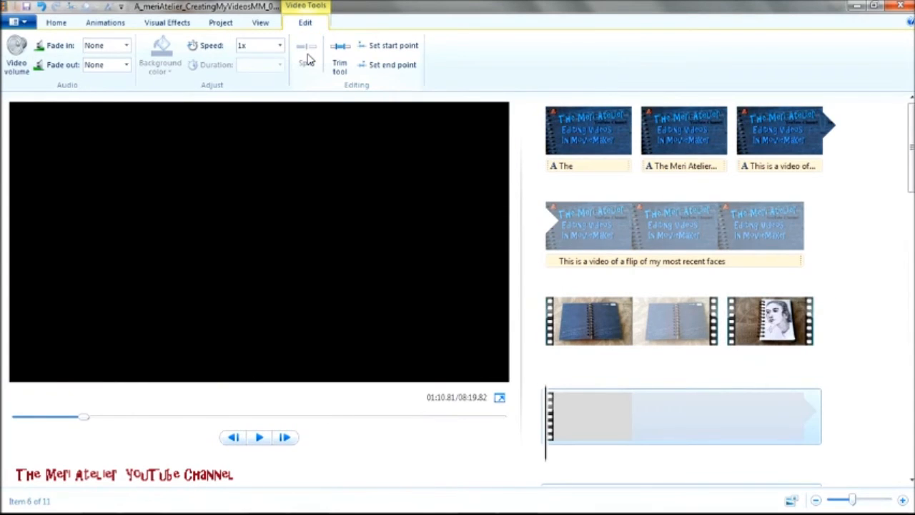
Compare the short portrait segment between the two cuts with the long clip that follows it, checking their details and available clip commands
click(750, 308)
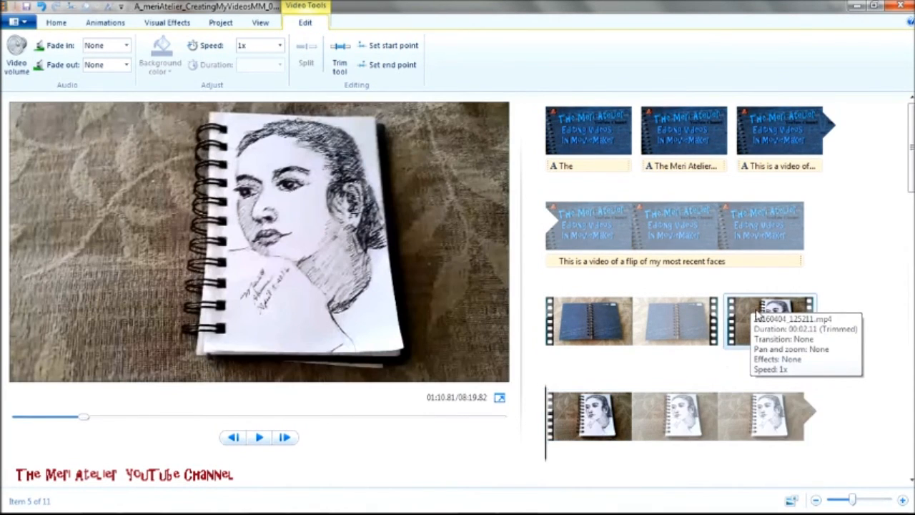
right_click(757, 313)
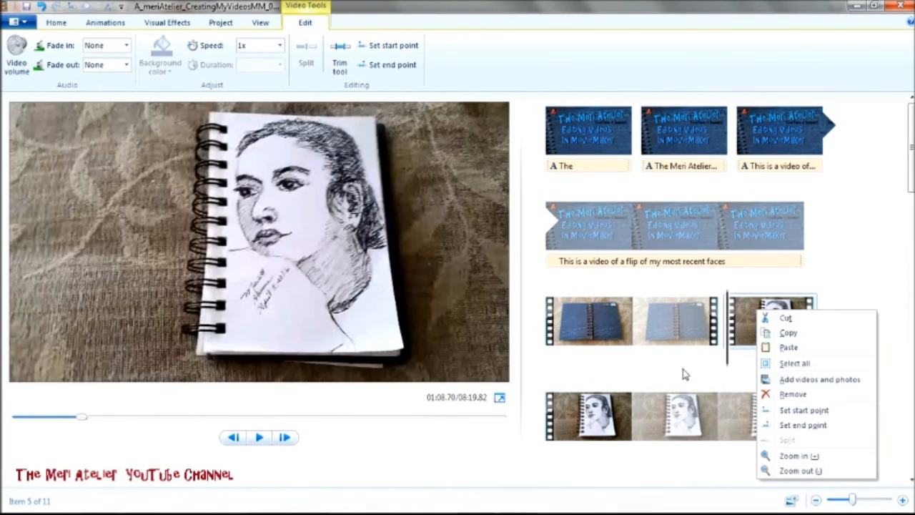
click(560, 409)
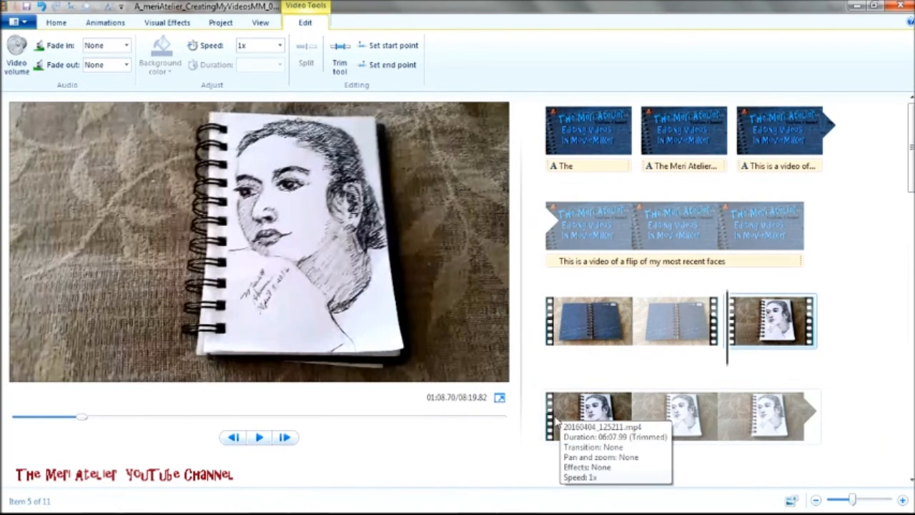
click(558, 413)
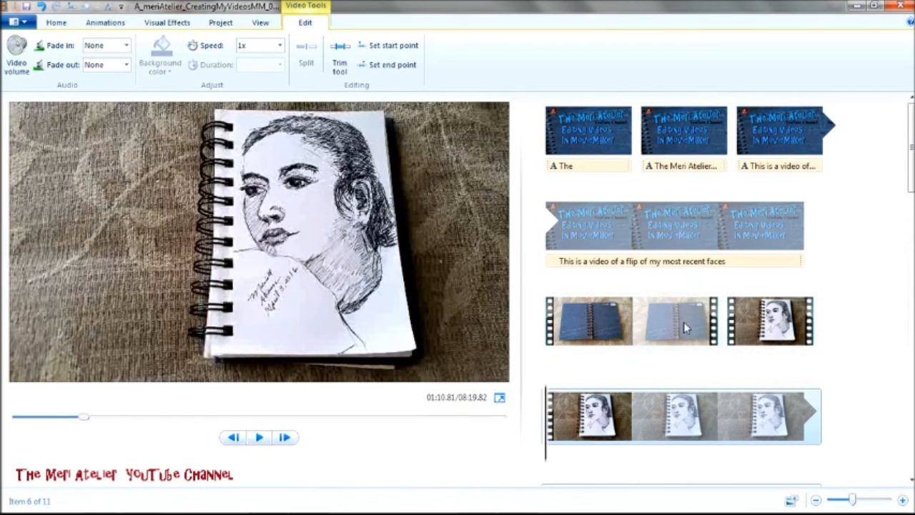
click(744, 326)
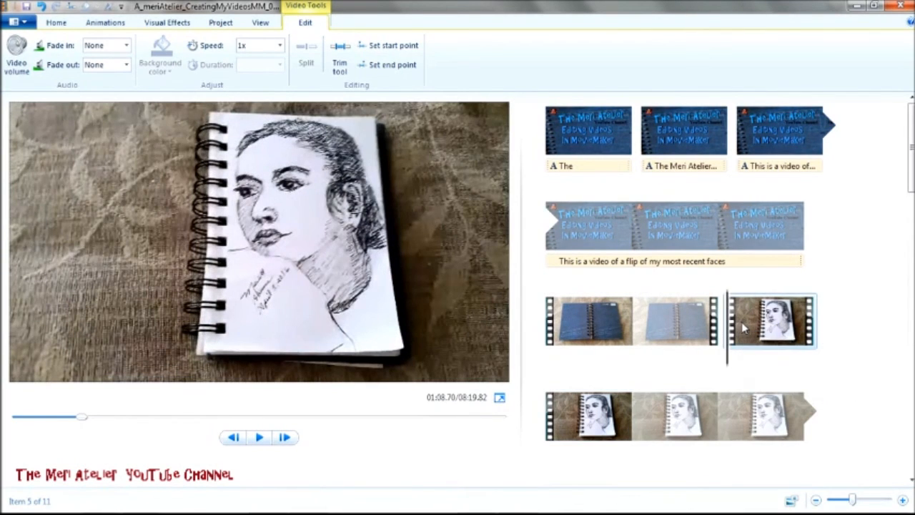
click(552, 437)
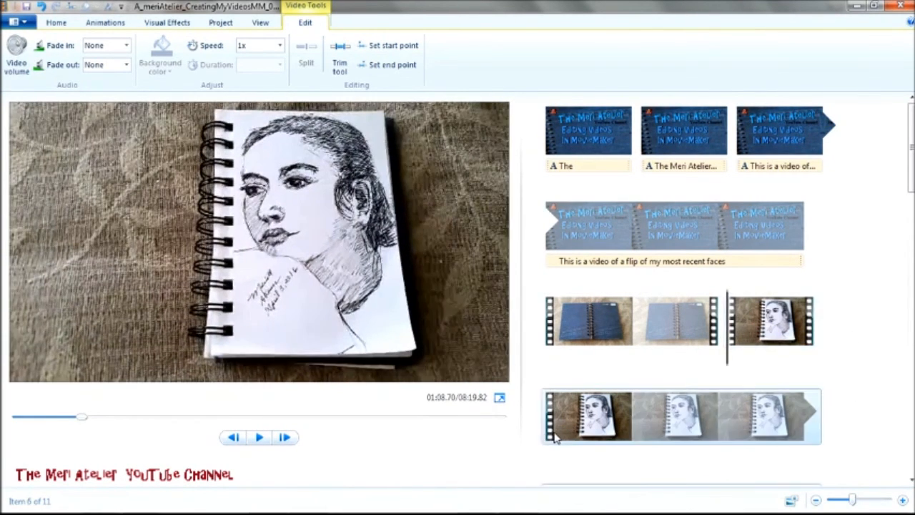
Remove the short portrait segment between the two cuts from the storyboard
click(743, 311)
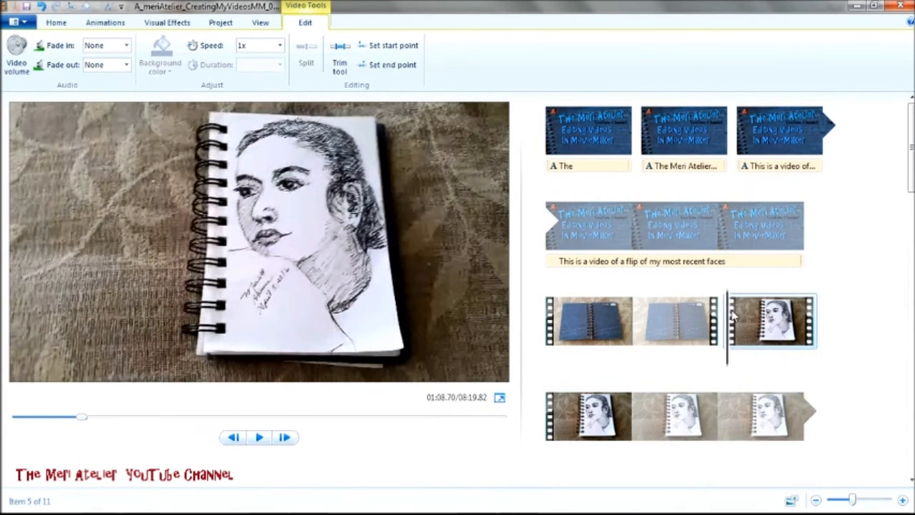
right_click(741, 308)
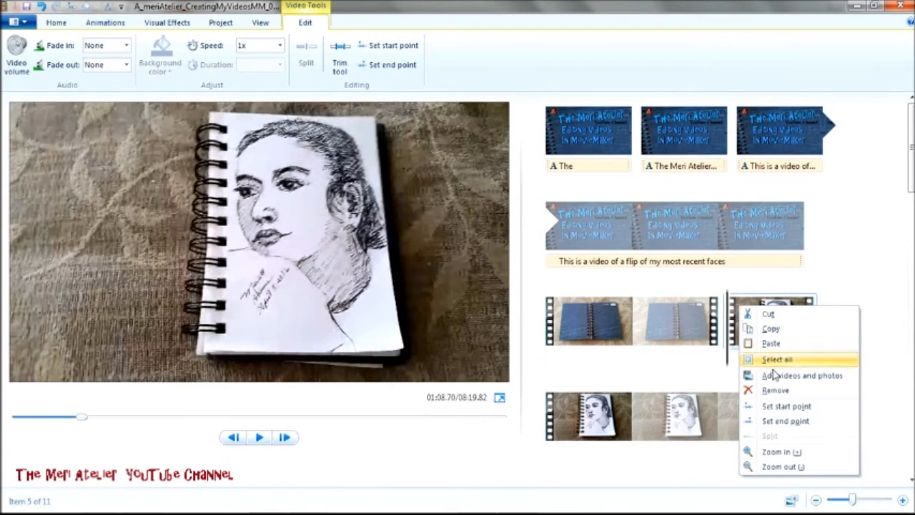
click(771, 392)
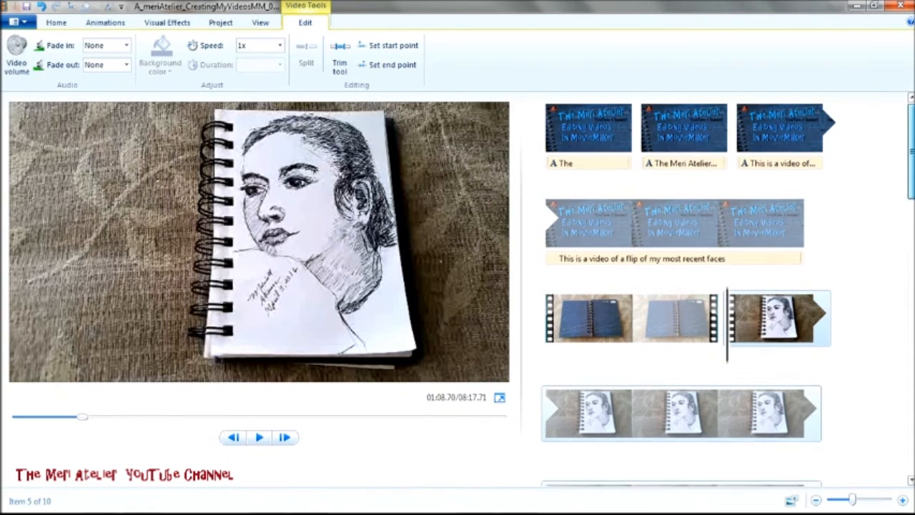
Replay from the end of the notebook clip across the join and through the portrait sketch to 01:23.34
scroll(889, 198, down, 4)
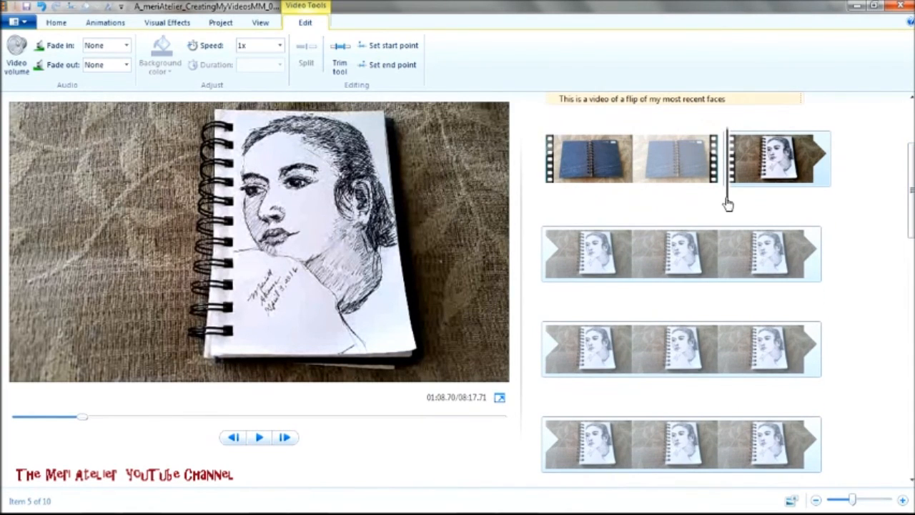
drag(728, 204, 689, 205)
click(263, 438)
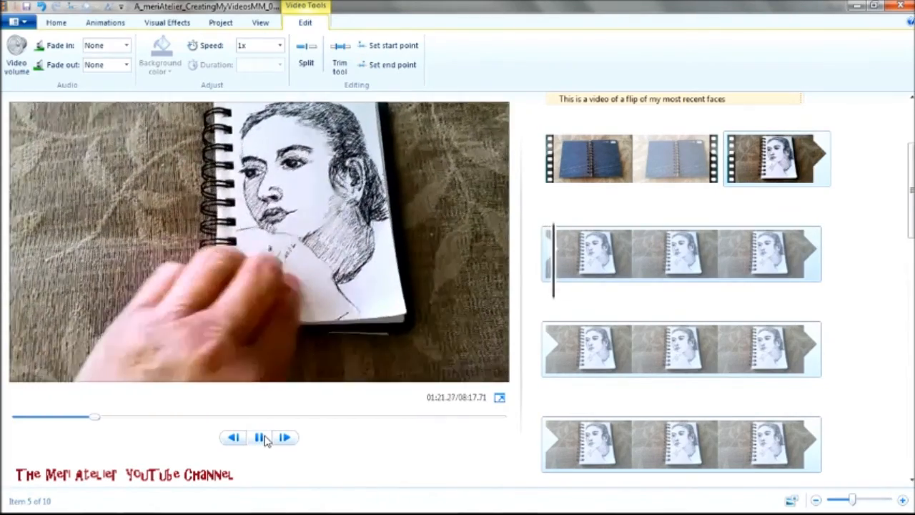
click(262, 438)
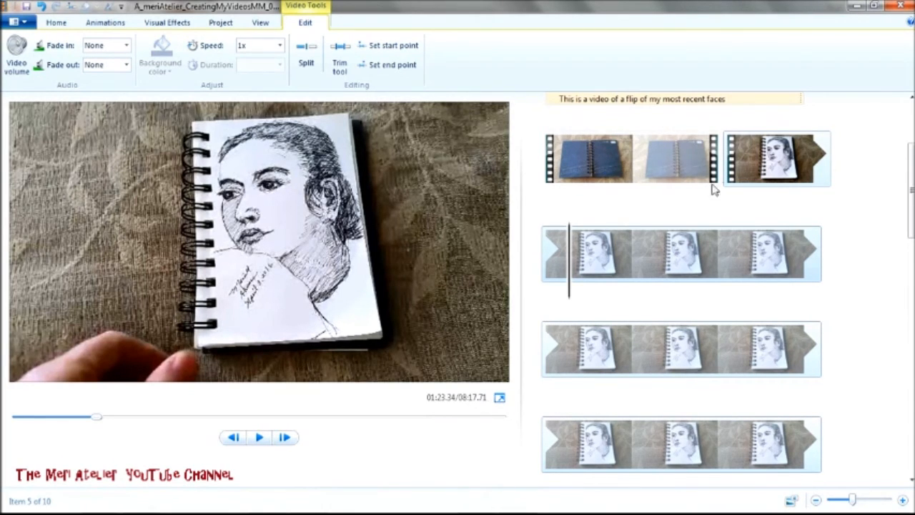
Check the portrait clip's details and replay it from its start until the page turn at 01:26.76
mouse_move(749, 235)
mouse_move(758, 169)
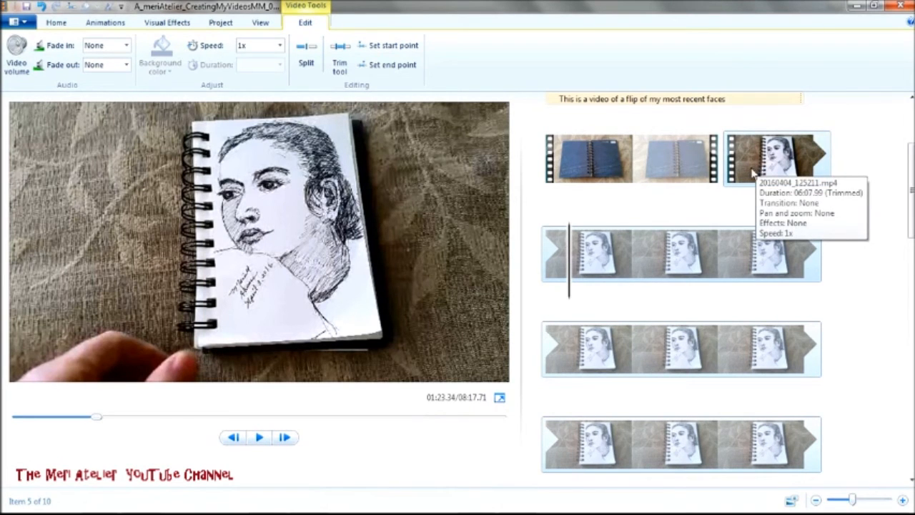
click(752, 171)
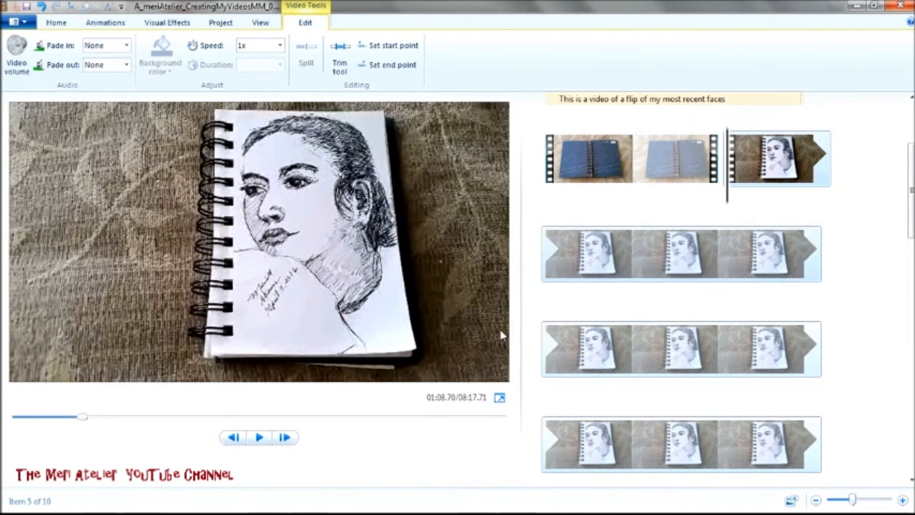
click(261, 436)
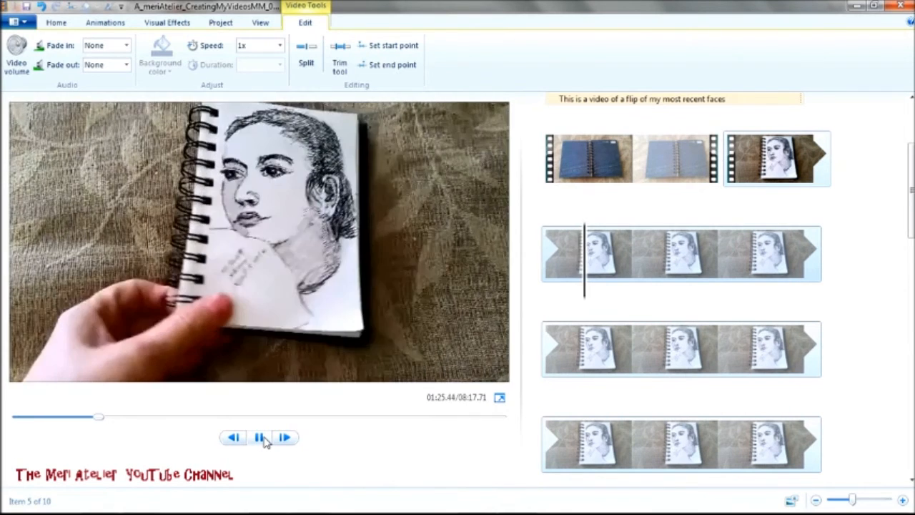
click(262, 438)
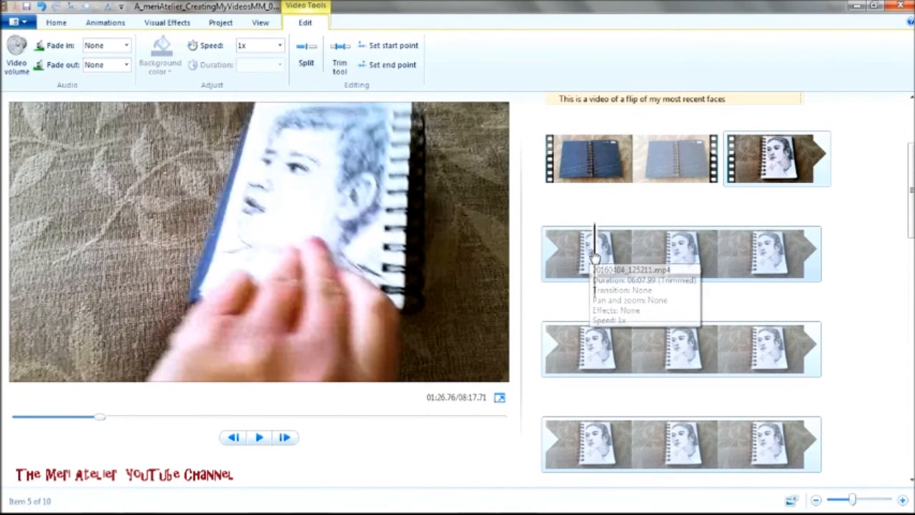
Go back to just before the page turn and split the portrait clip at 01:24.07
click(570, 257)
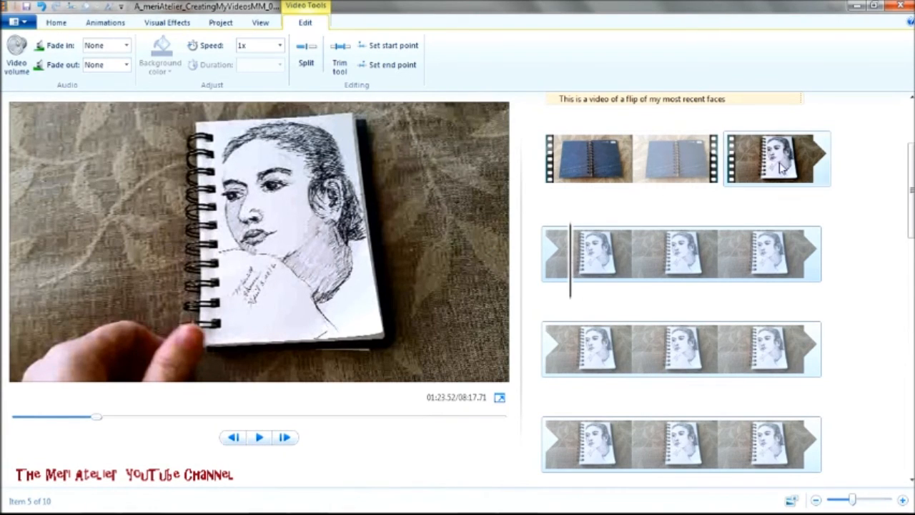
drag(574, 258, 563, 261)
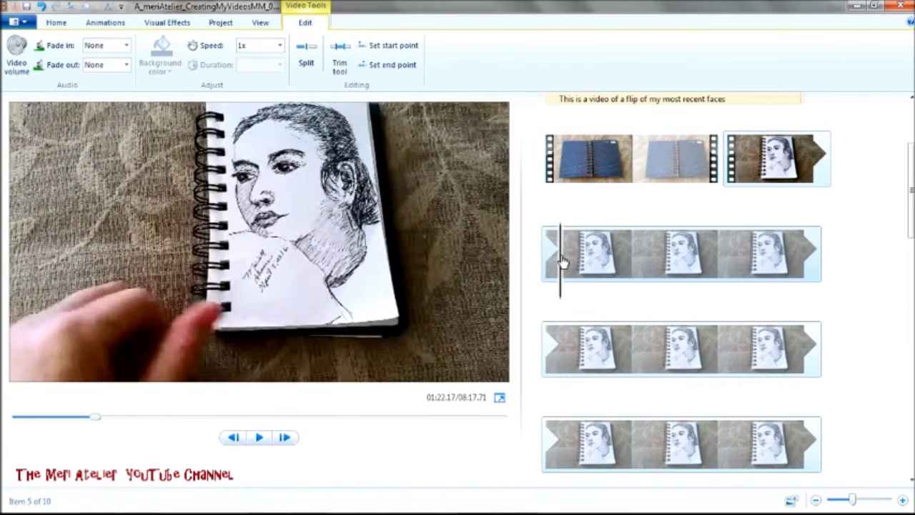
click(262, 439)
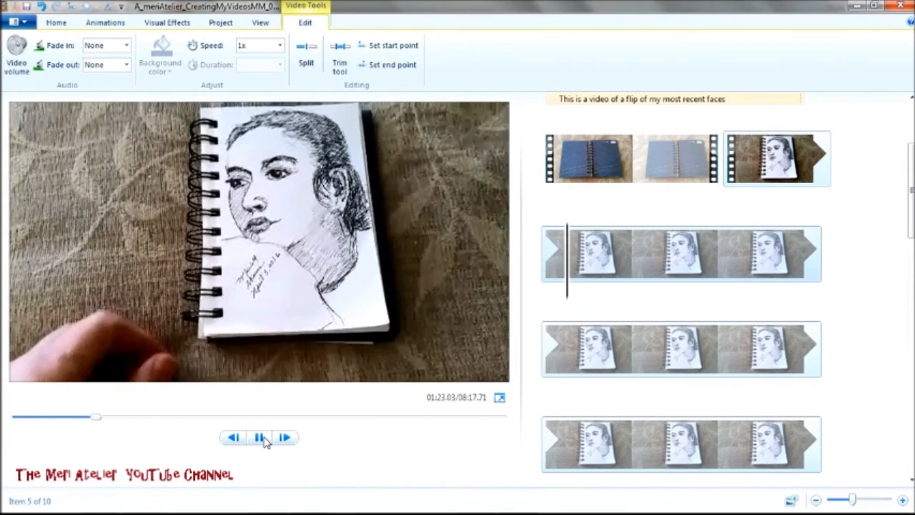
click(261, 438)
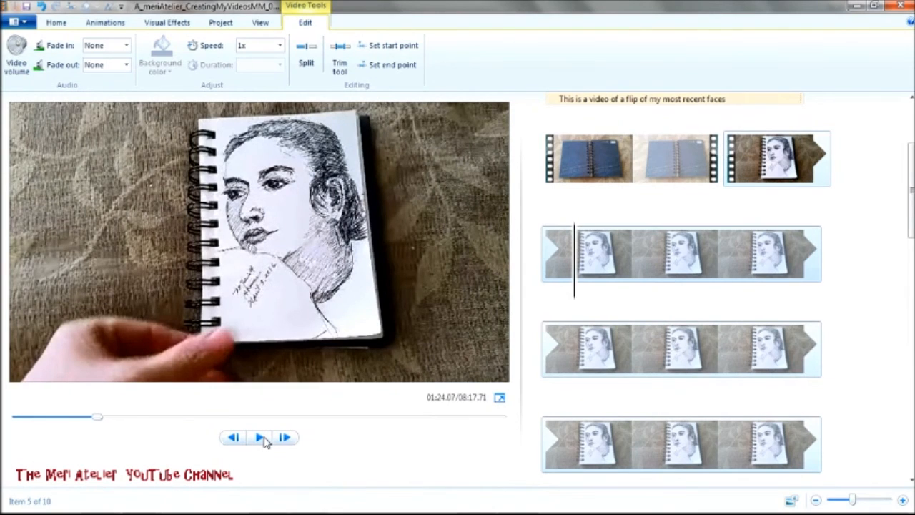
click(306, 60)
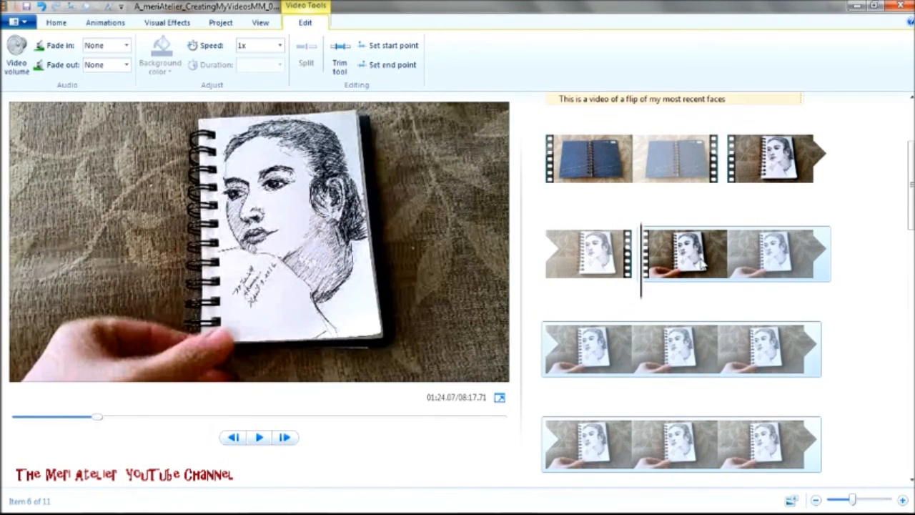
Remove the portrait segment between the notebook clip and the new cut from the storyboard
click(760, 166)
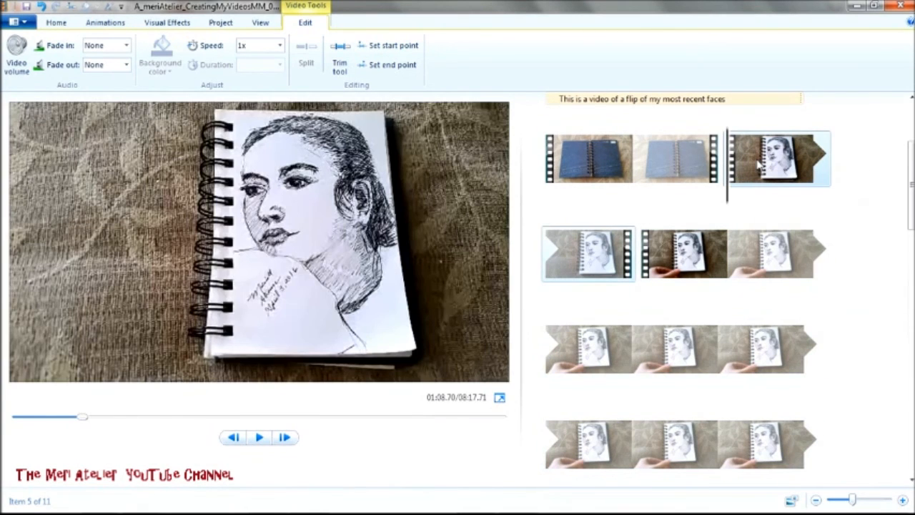
right_click(760, 166)
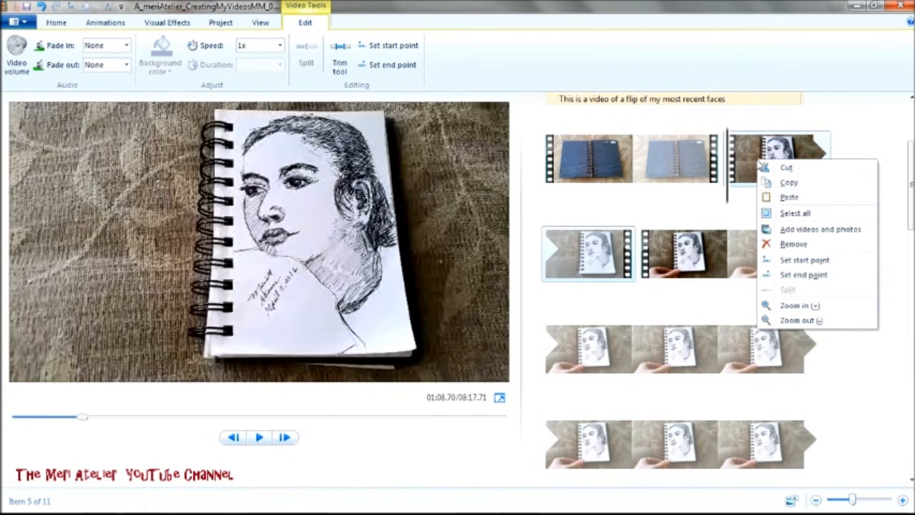
click(793, 245)
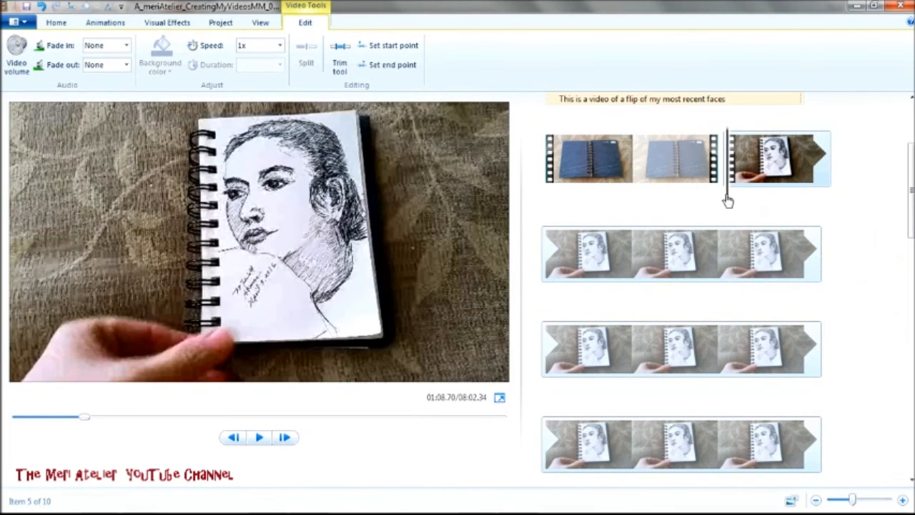
Play from the end of the notebook clip across the join to the second portrait sketch at 01:14.83
click(693, 206)
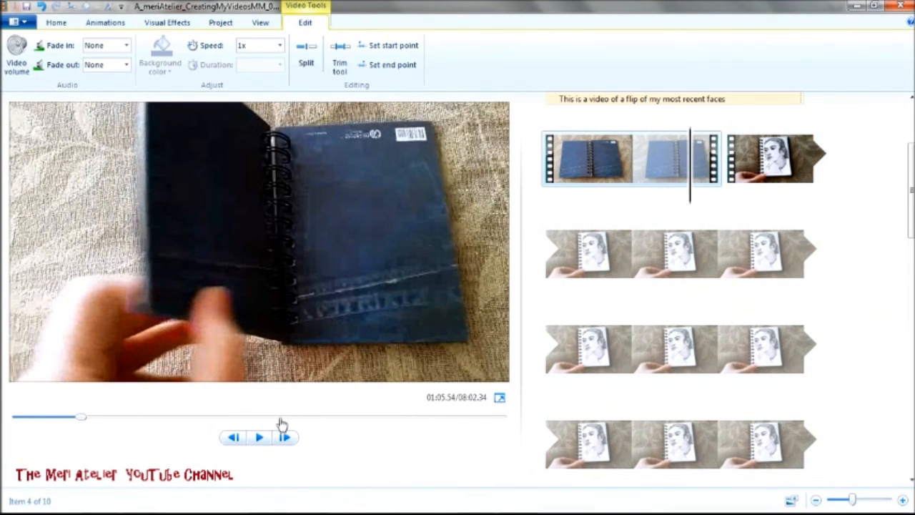
click(260, 439)
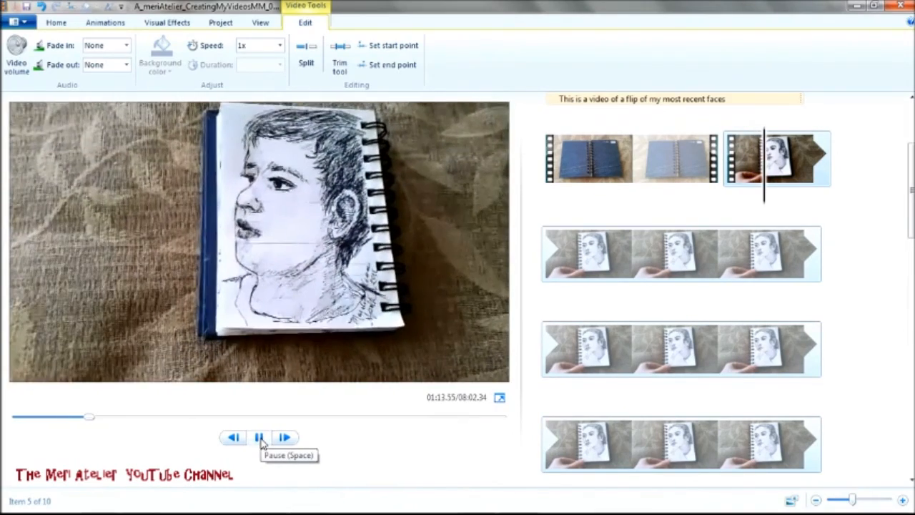
click(260, 439)
click(261, 439)
click(260, 439)
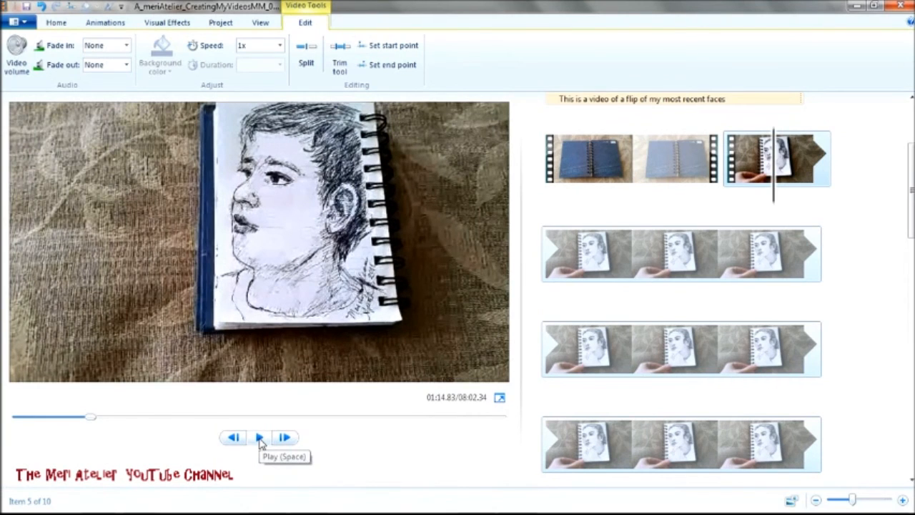
Rewind to the page turn around 01:11.28 and replay the start of the second portrait sketch
click(763, 173)
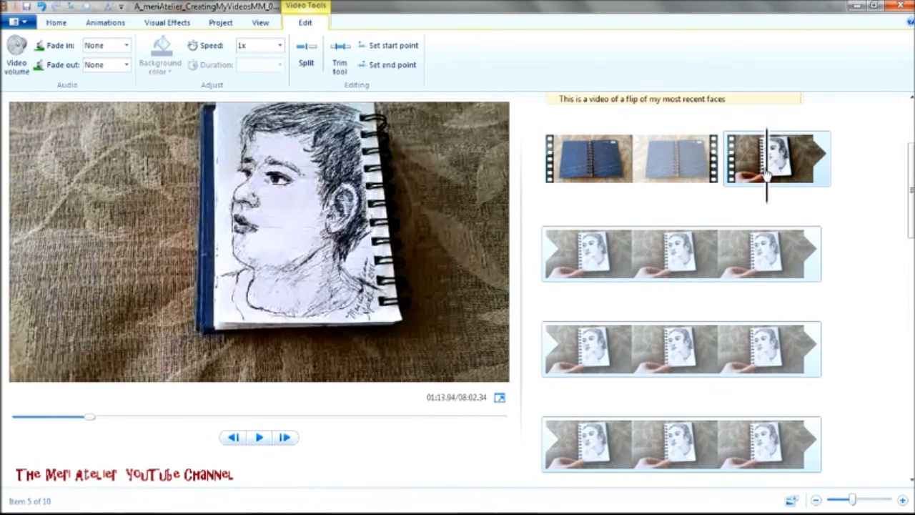
click(761, 179)
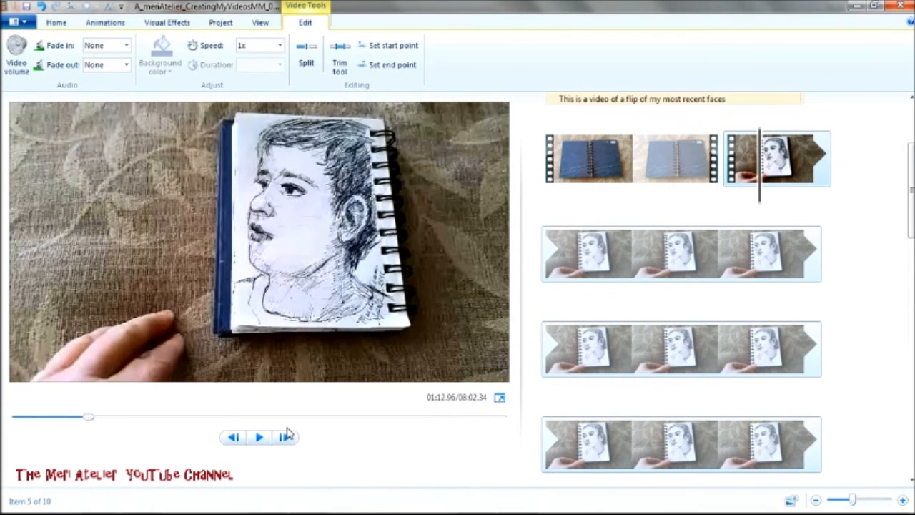
drag(762, 178, 746, 183)
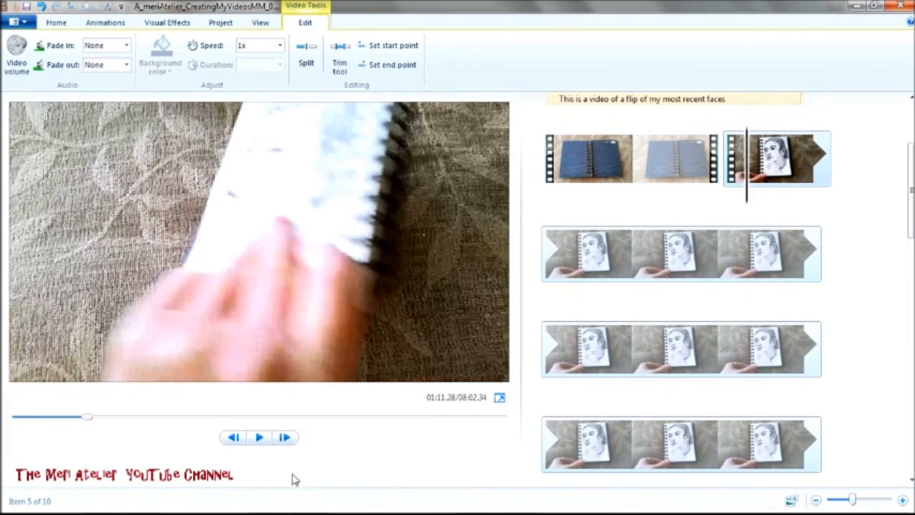
click(261, 439)
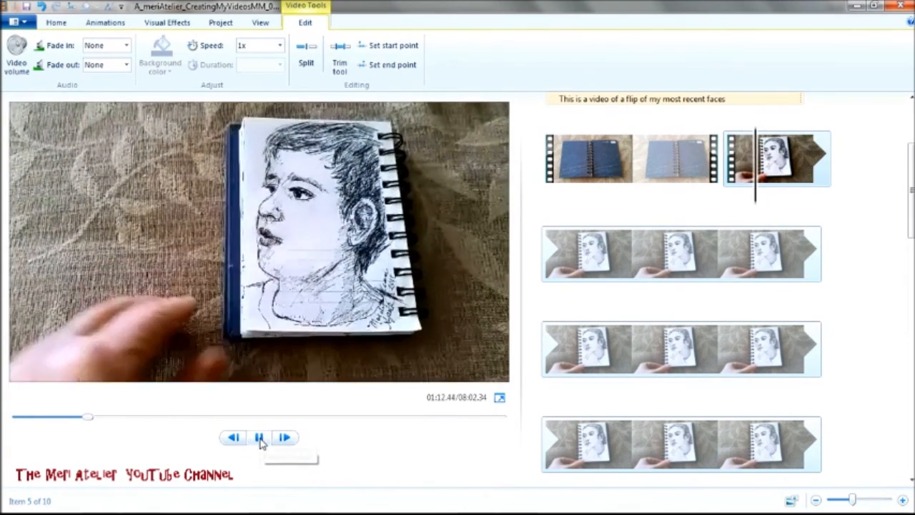
click(260, 439)
click(261, 439)
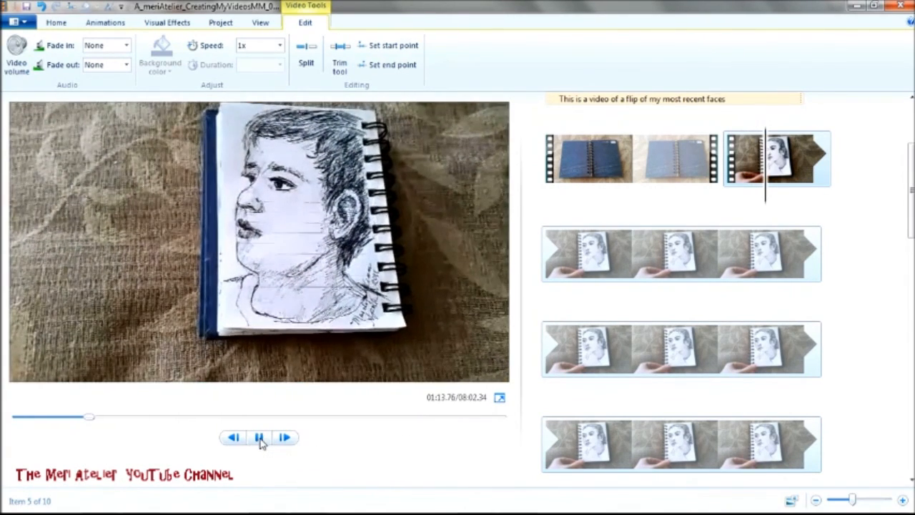
click(260, 439)
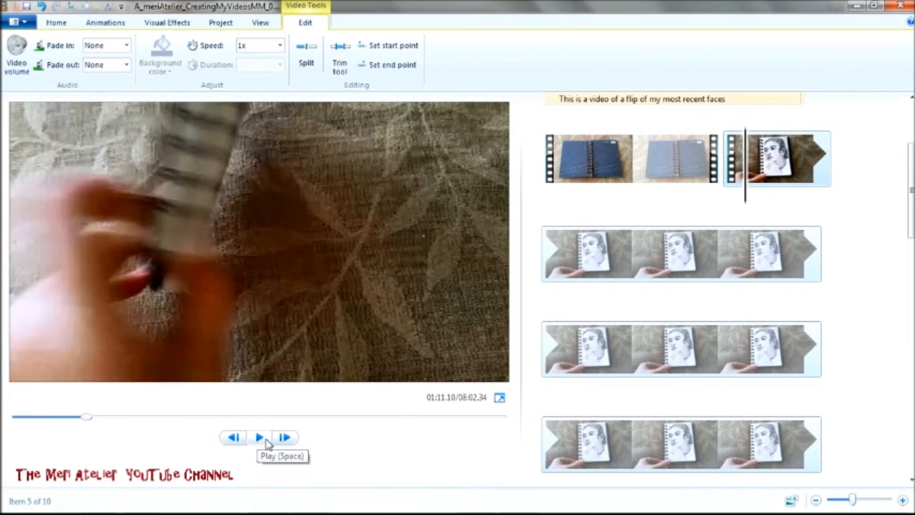
Replay the page turn, go back a few frames and split the second portrait footage at 01:13.48
click(265, 443)
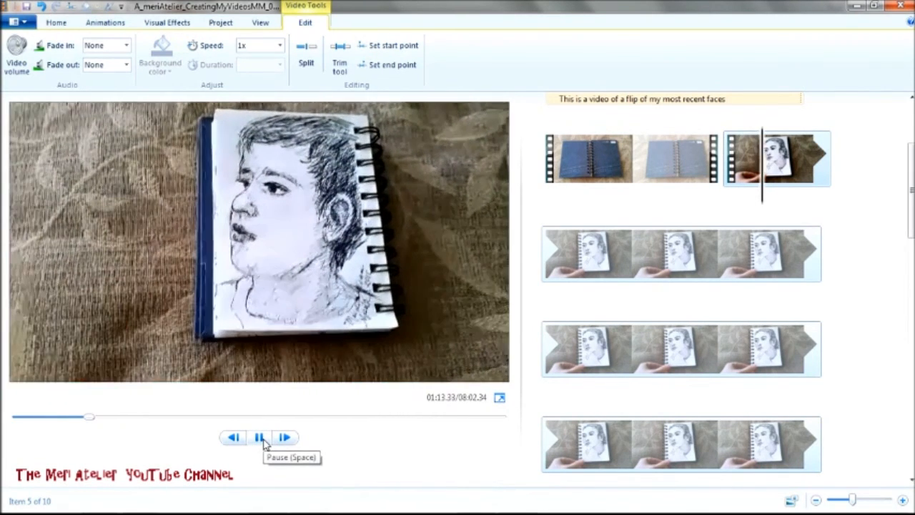
click(260, 439)
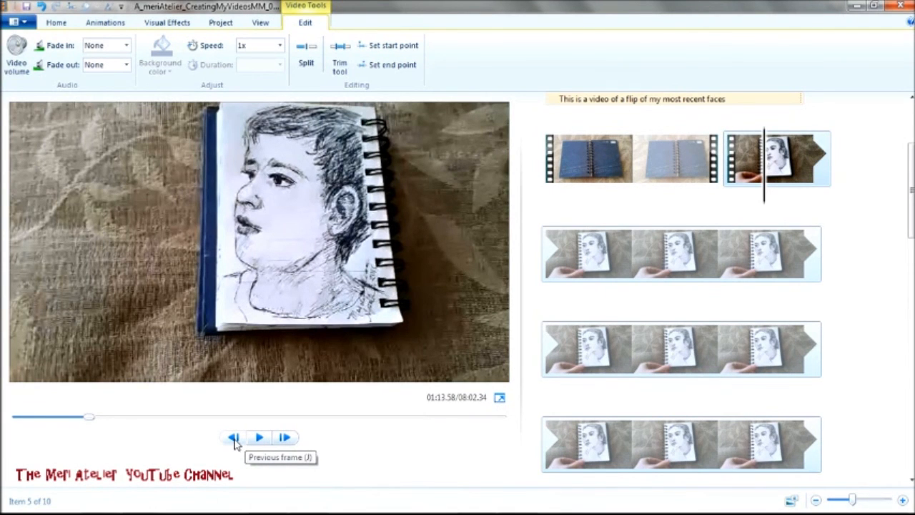
click(234, 438)
click(234, 438)
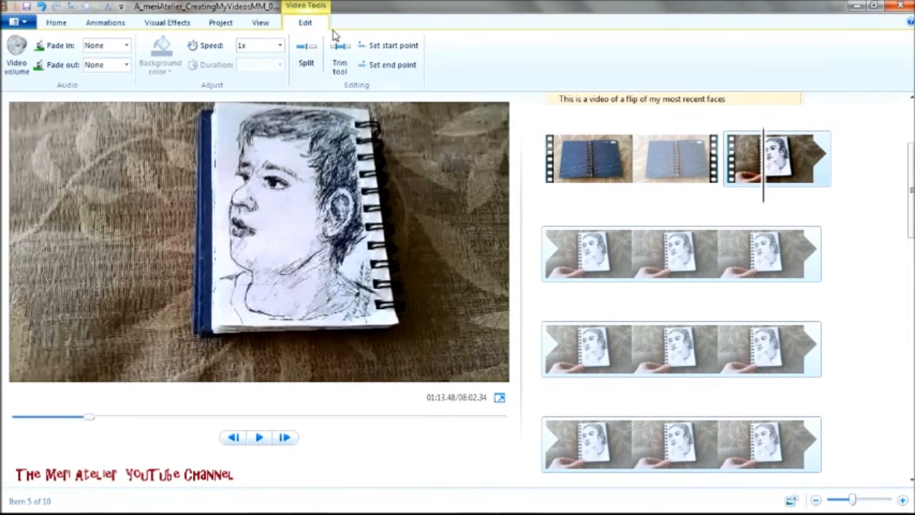
click(307, 56)
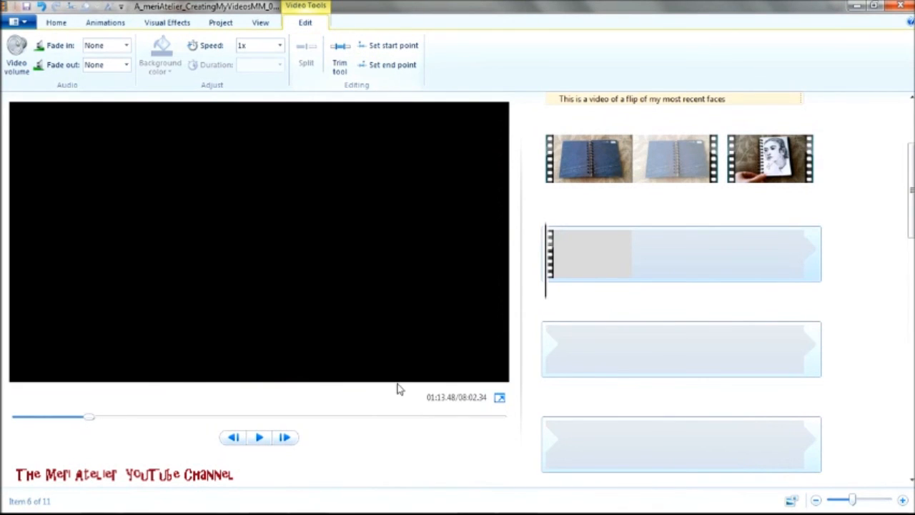
Play on briefly from the new cut and split the second portrait footage again at 01:15.09
click(261, 441)
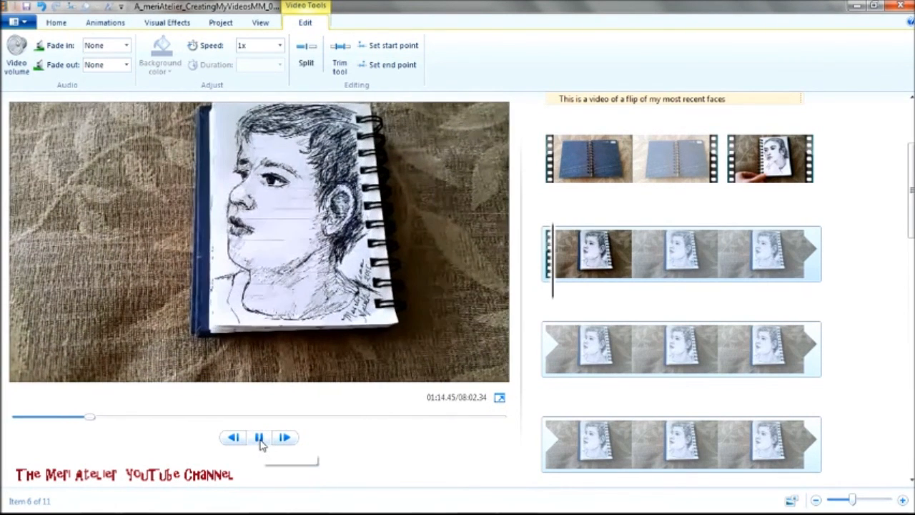
click(262, 436)
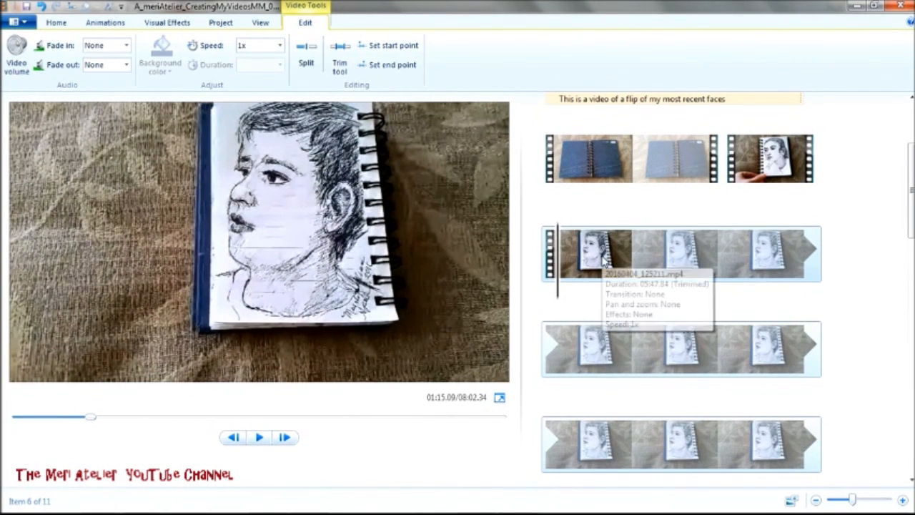
click(310, 61)
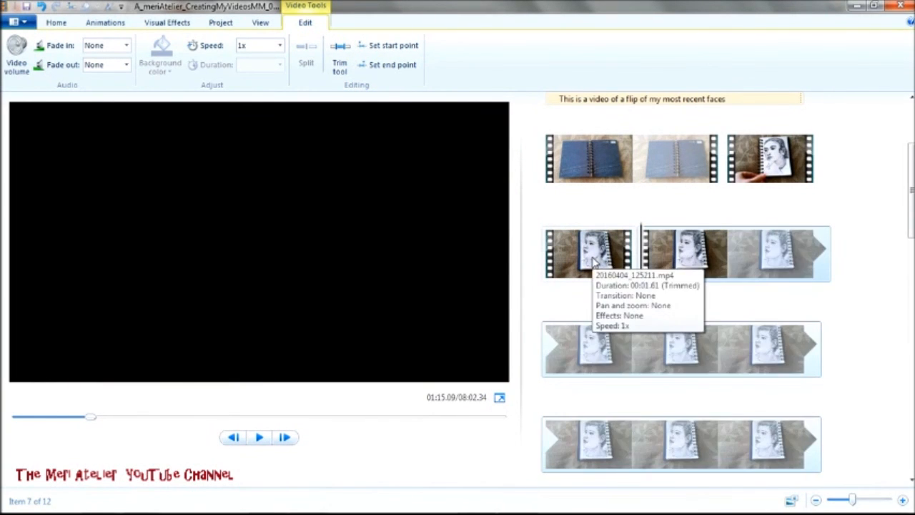
Play briefly past the last cut, then remove the short second-portrait segment between the two cuts
click(594, 262)
click(260, 439)
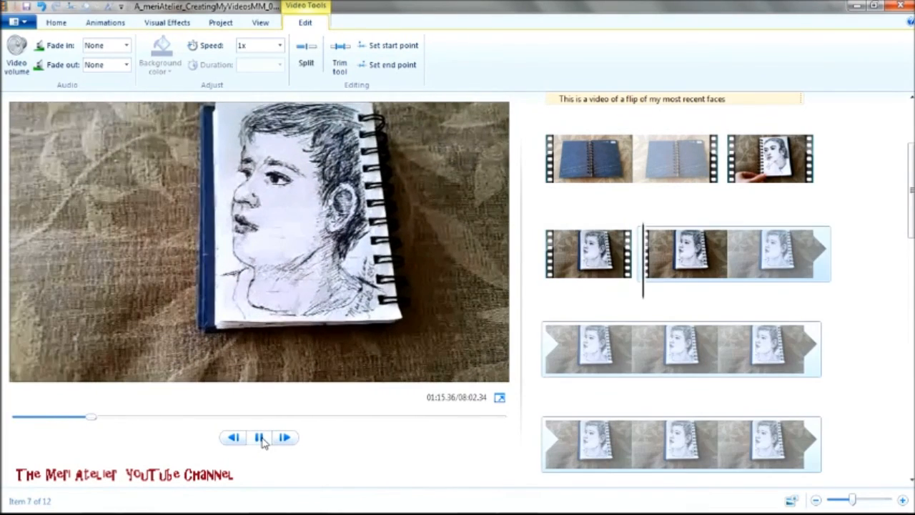
click(261, 438)
click(598, 246)
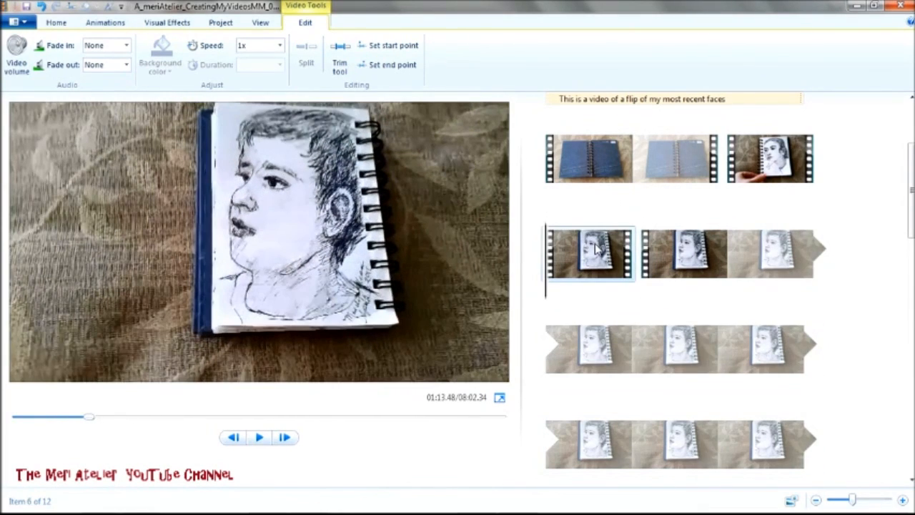
right_click(598, 246)
click(630, 329)
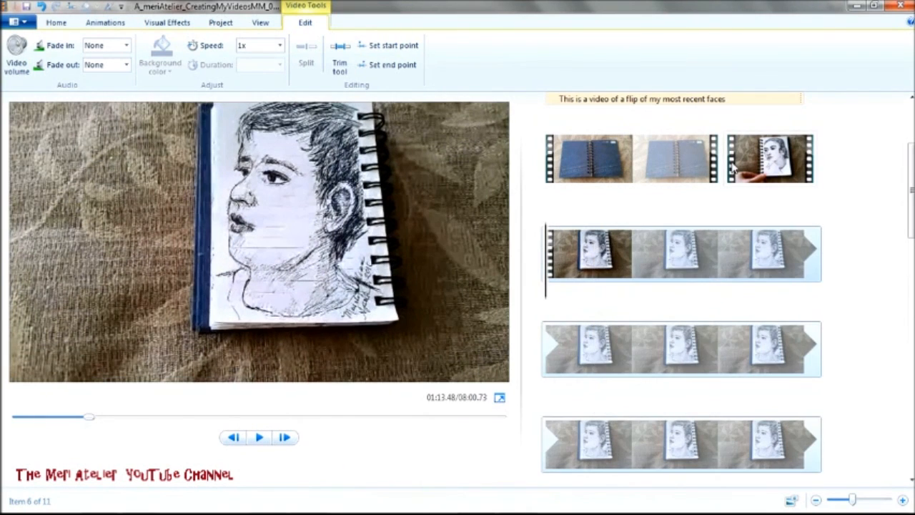
Replay from the start of the first portrait clip across the cut, pausing once the hand covers the second portrait
click(743, 165)
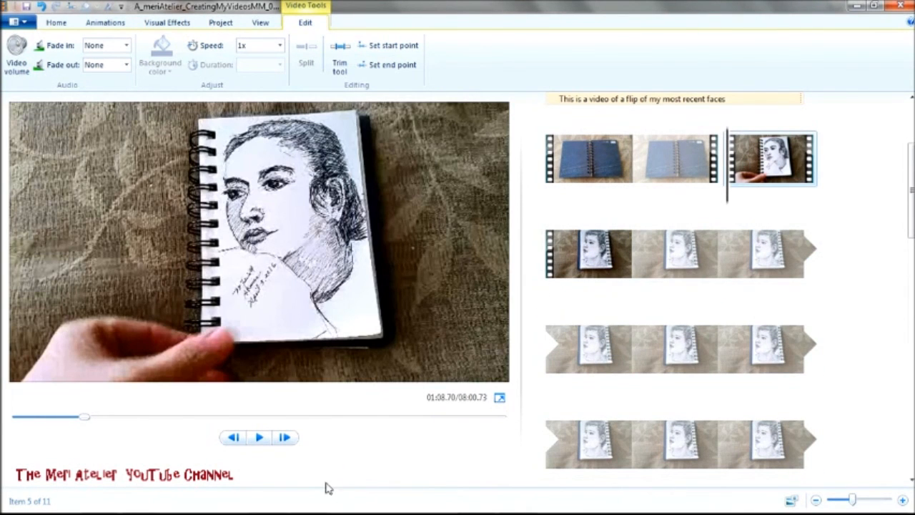
click(259, 442)
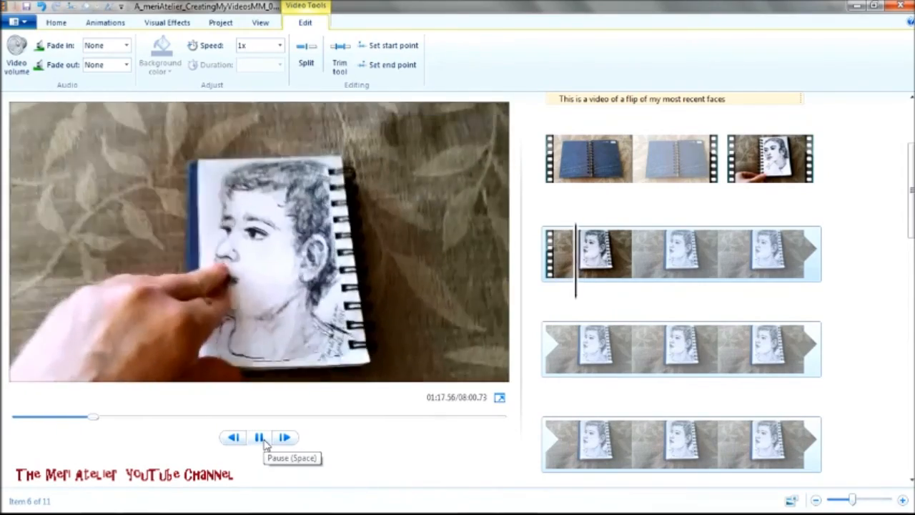
click(260, 438)
Go back to about 01:16.27, play on briefly and split the second portrait footage at 01:17.38
drag(592, 239, 570, 255)
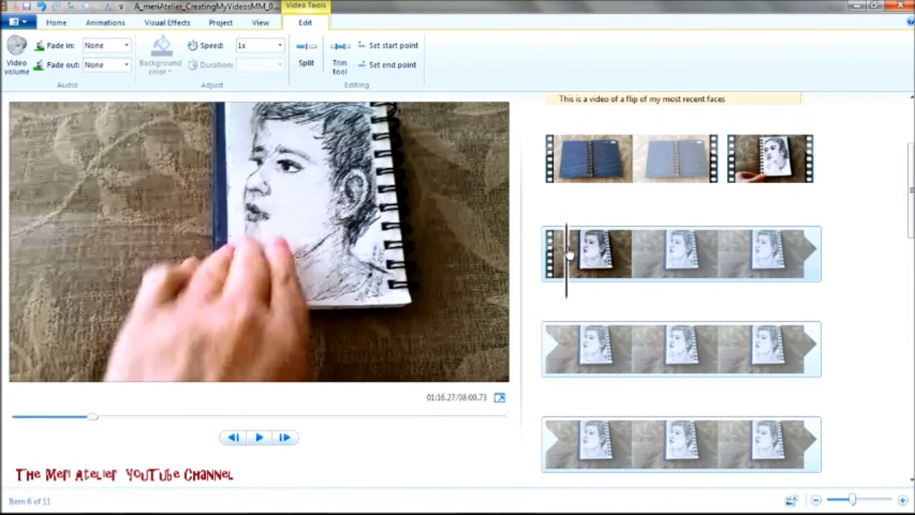
click(261, 439)
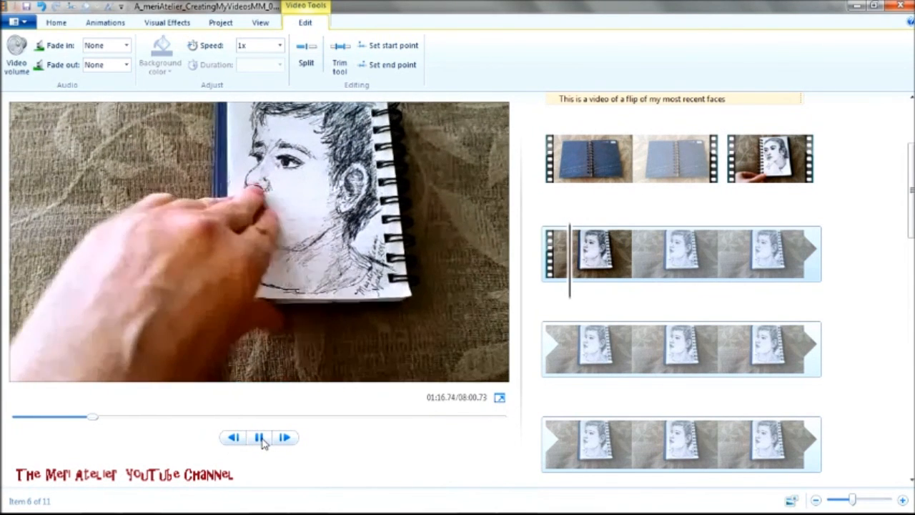
click(261, 441)
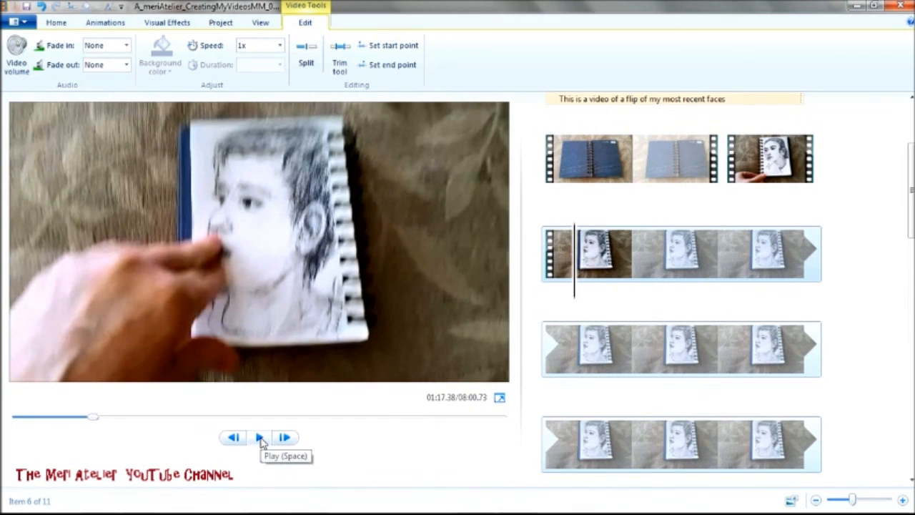
click(307, 57)
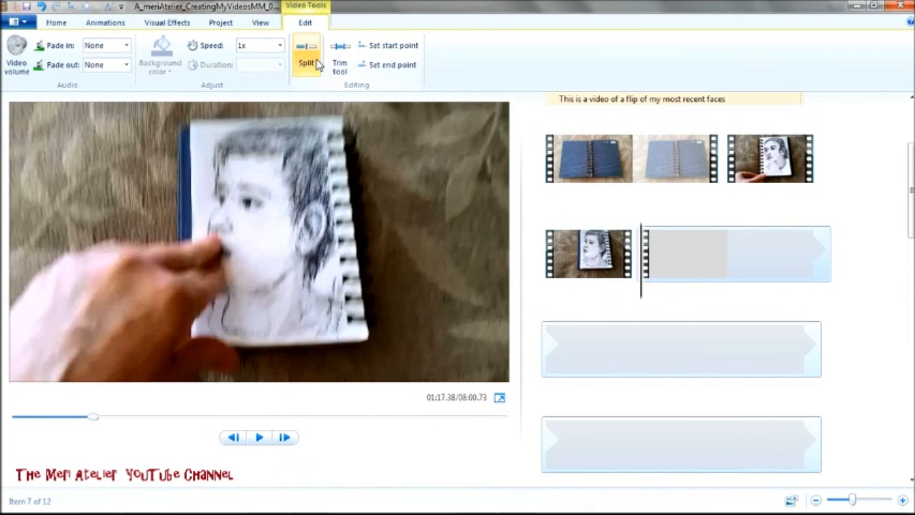
Remove the short second-portrait segment between 01:13.48 and the new cut
click(584, 258)
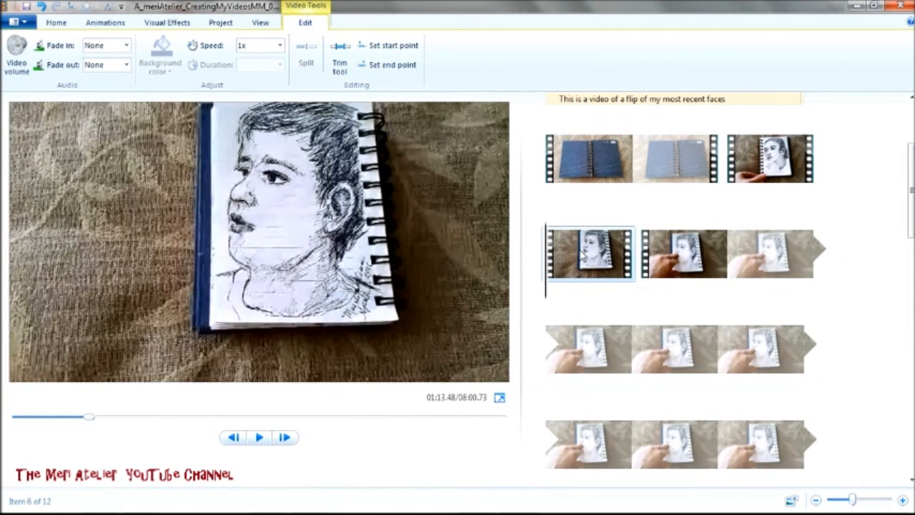
right_click(584, 253)
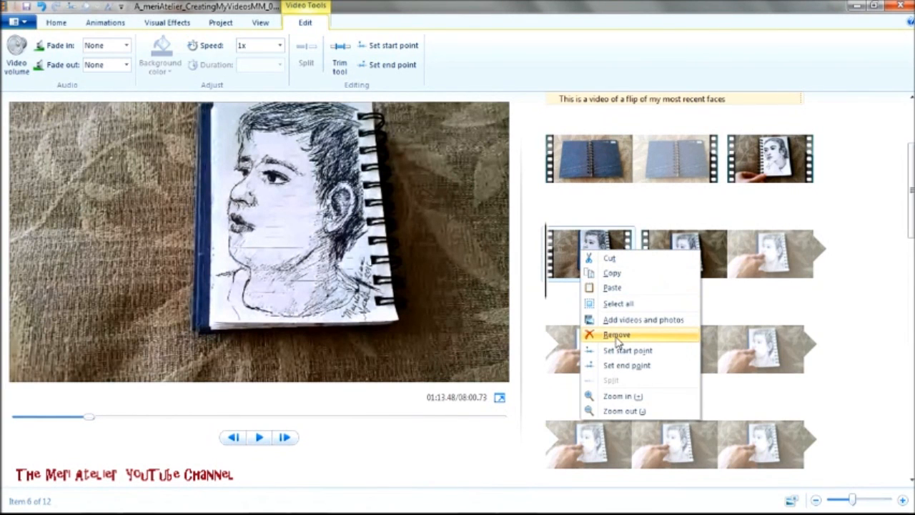
click(616, 335)
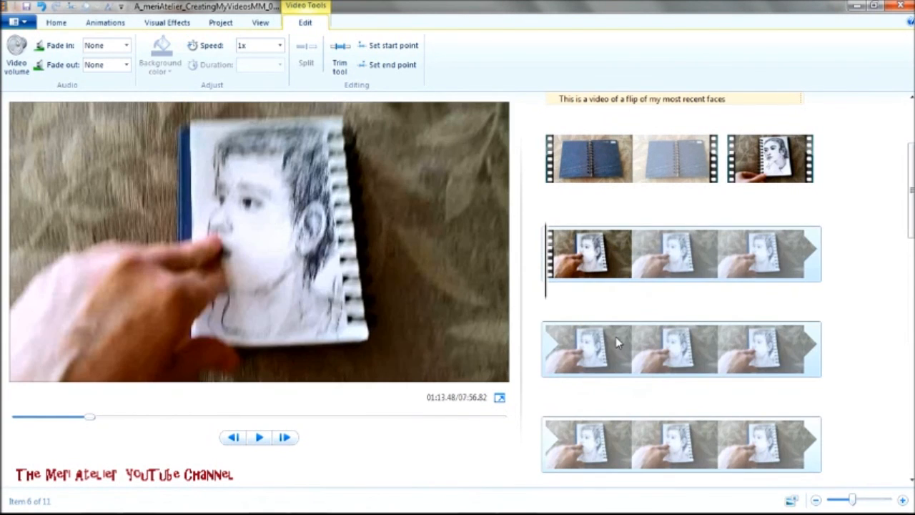
Play the remaining footage from the cut through to the portrait with glasses, pausing at 01:26.31
click(260, 438)
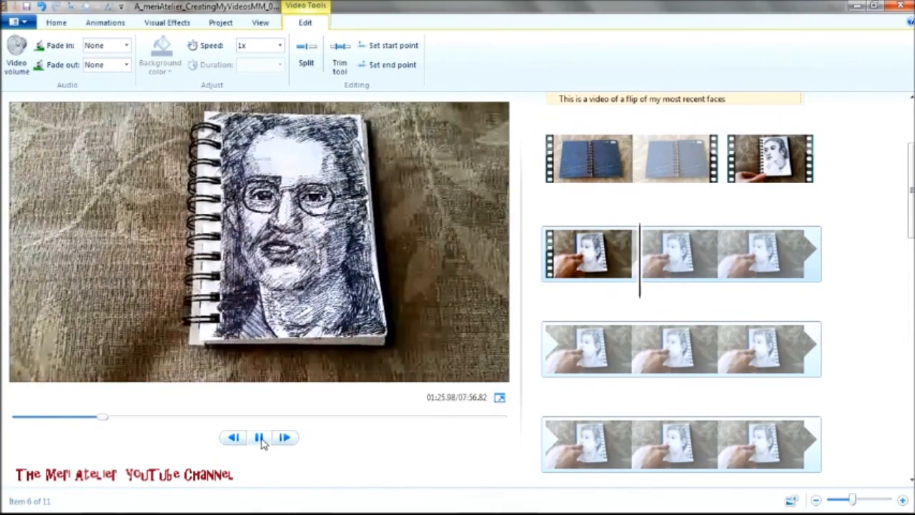
click(260, 440)
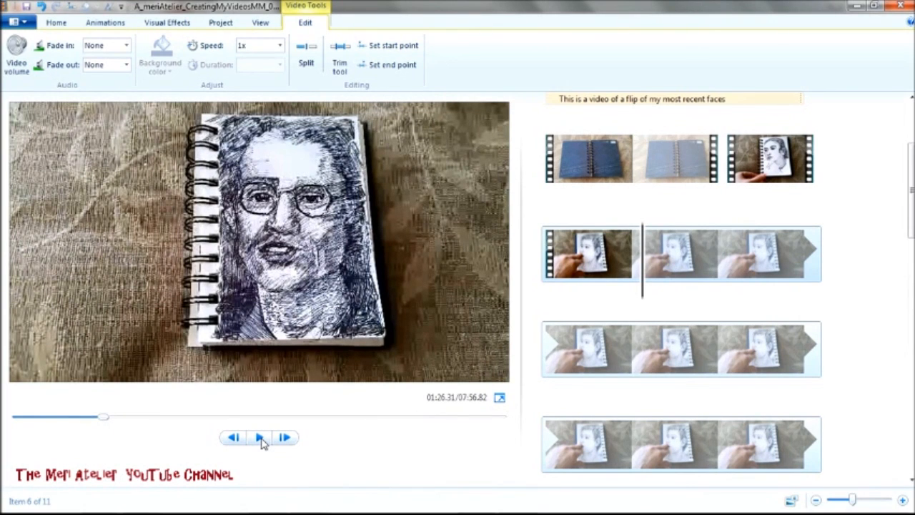